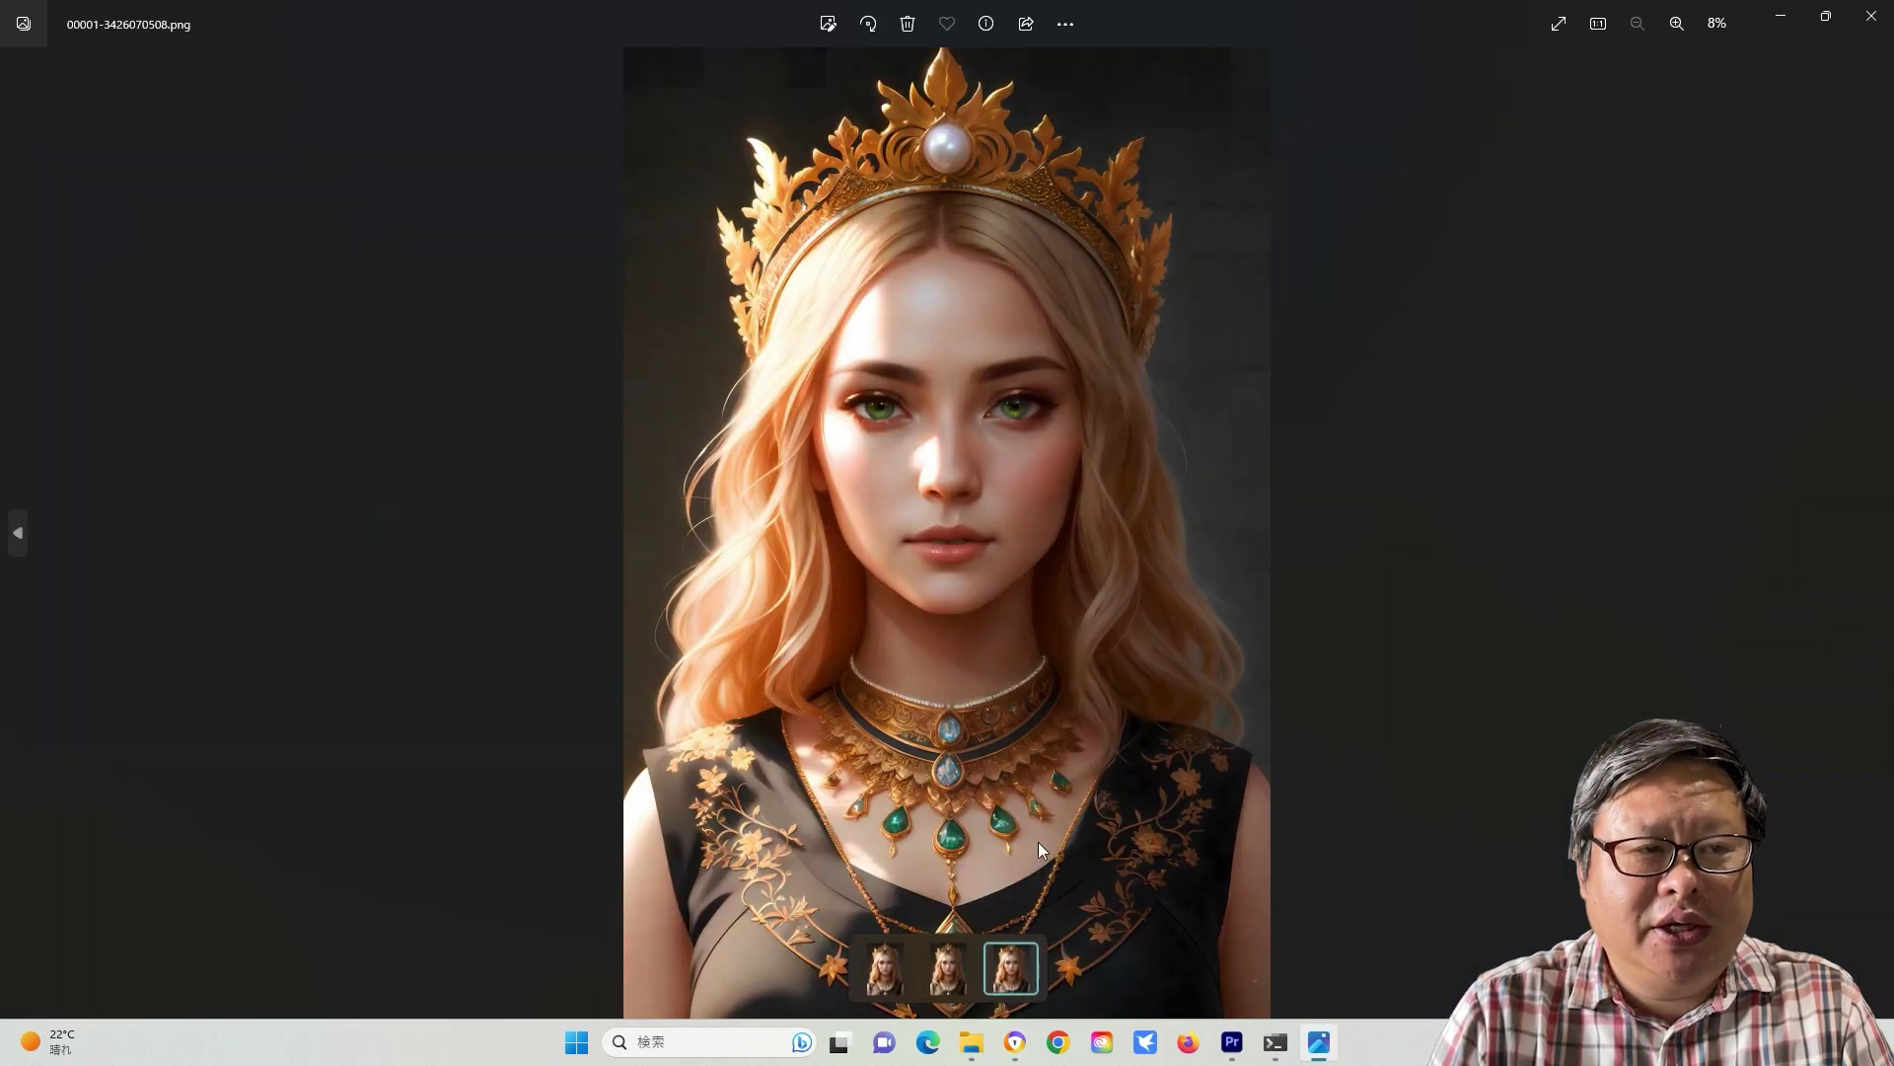
# Examine the crowned woman's portrait up close, focusing on the fine detail around the eyes and nose
pyautogui.scroll(5, 931, 580)
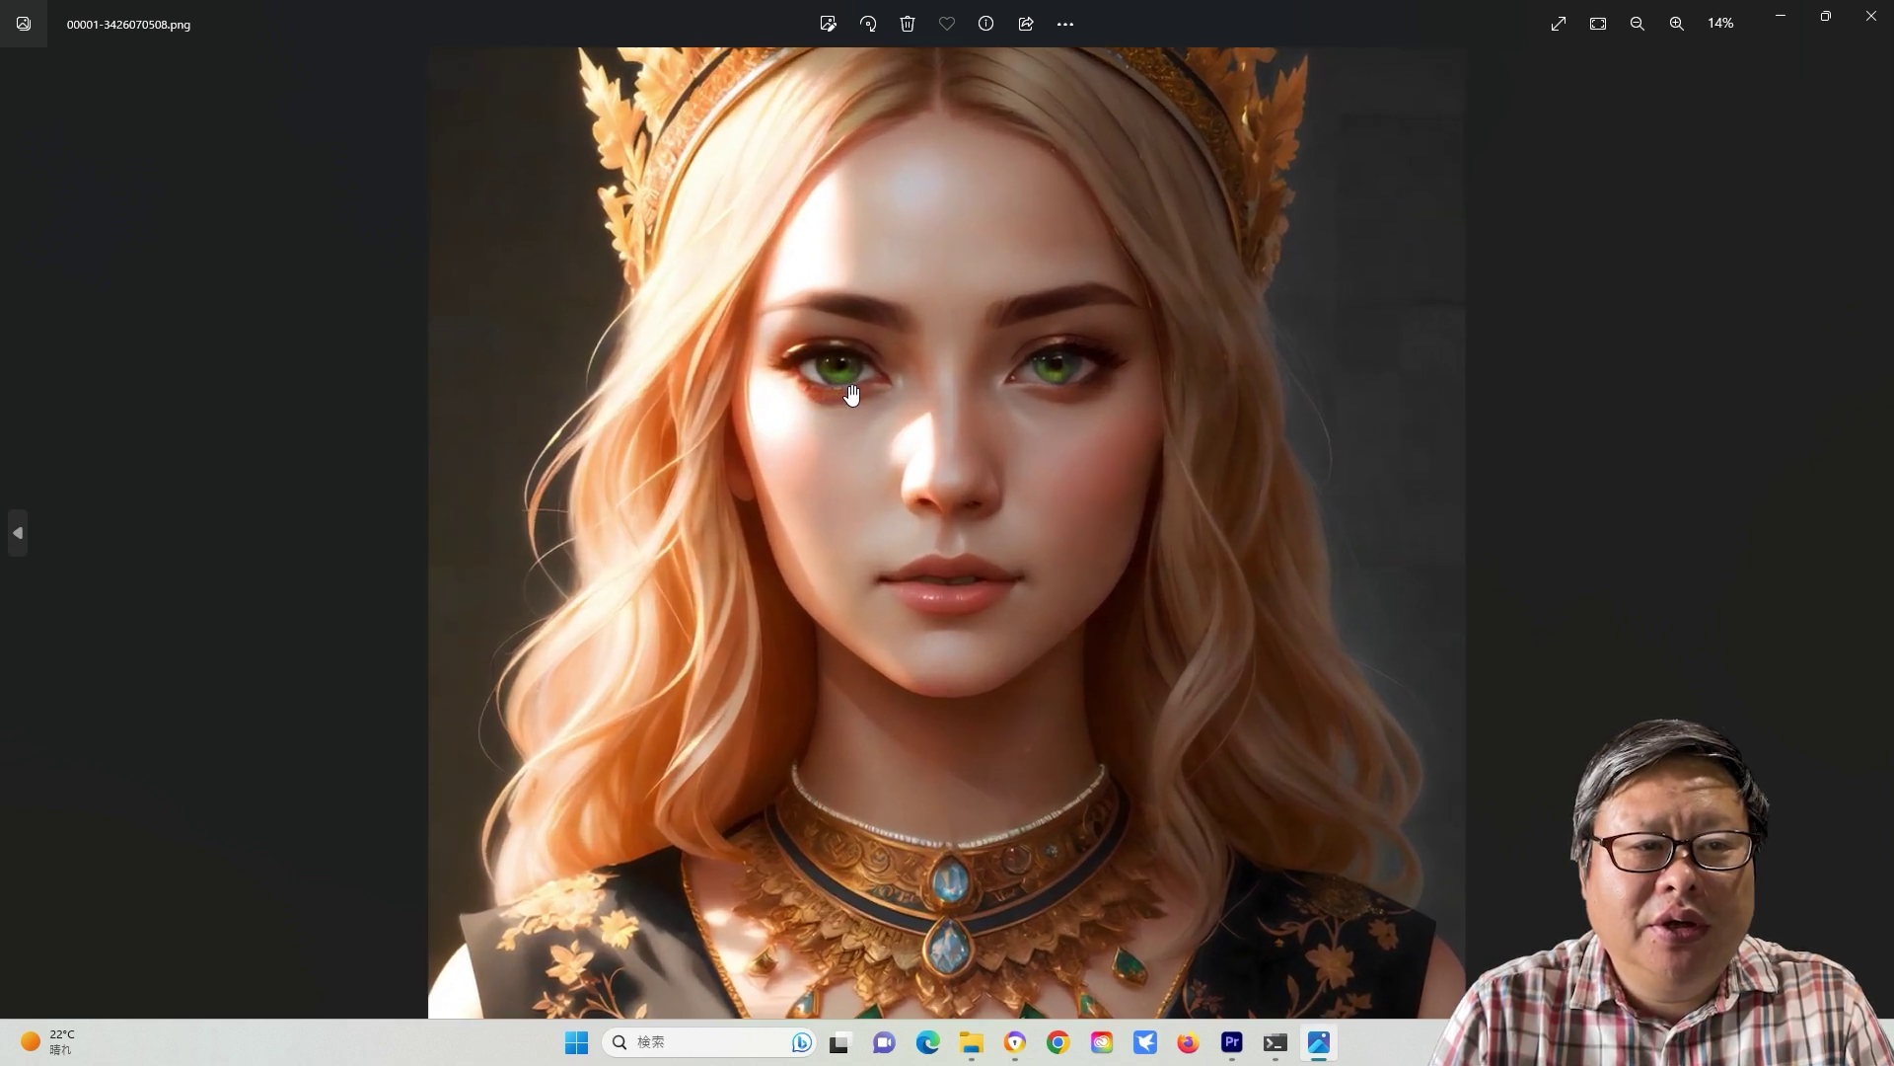
pyautogui.scroll(4, 896, 562)
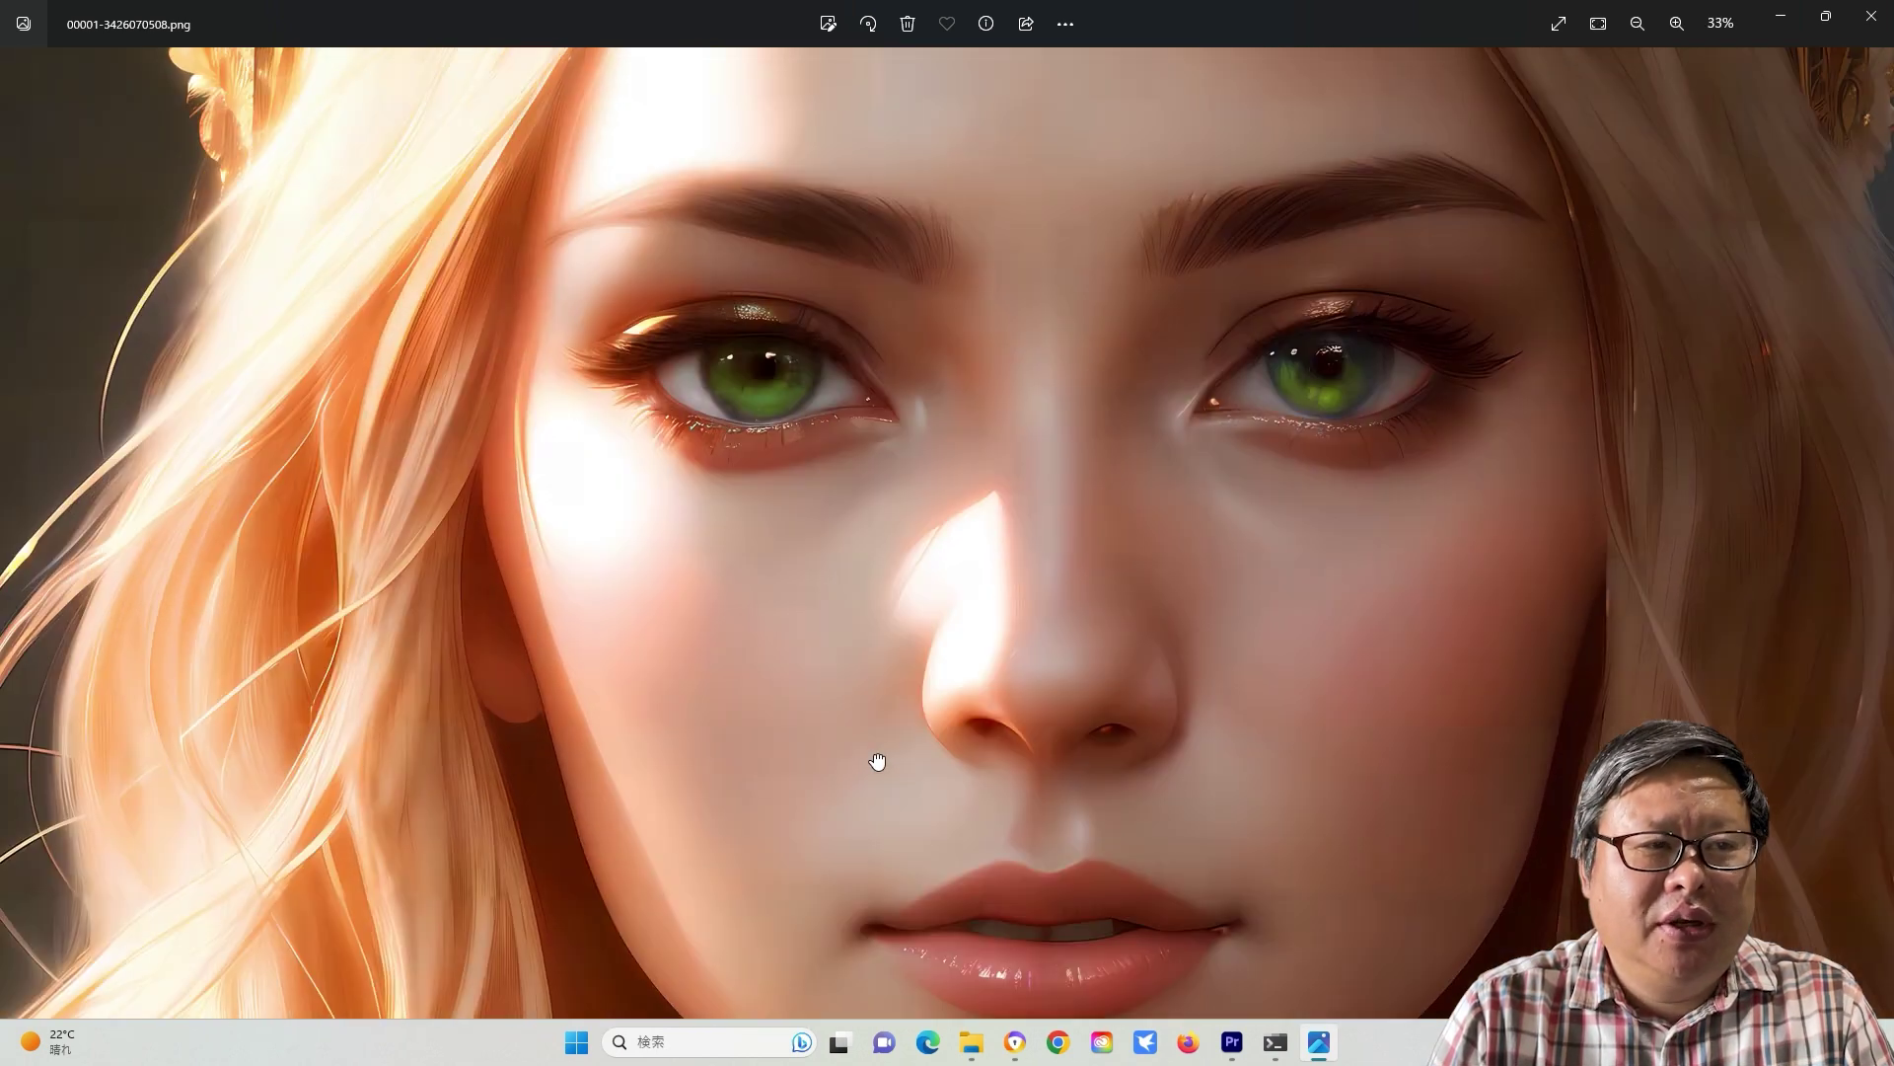
pyautogui.scroll(3, 847, 687)
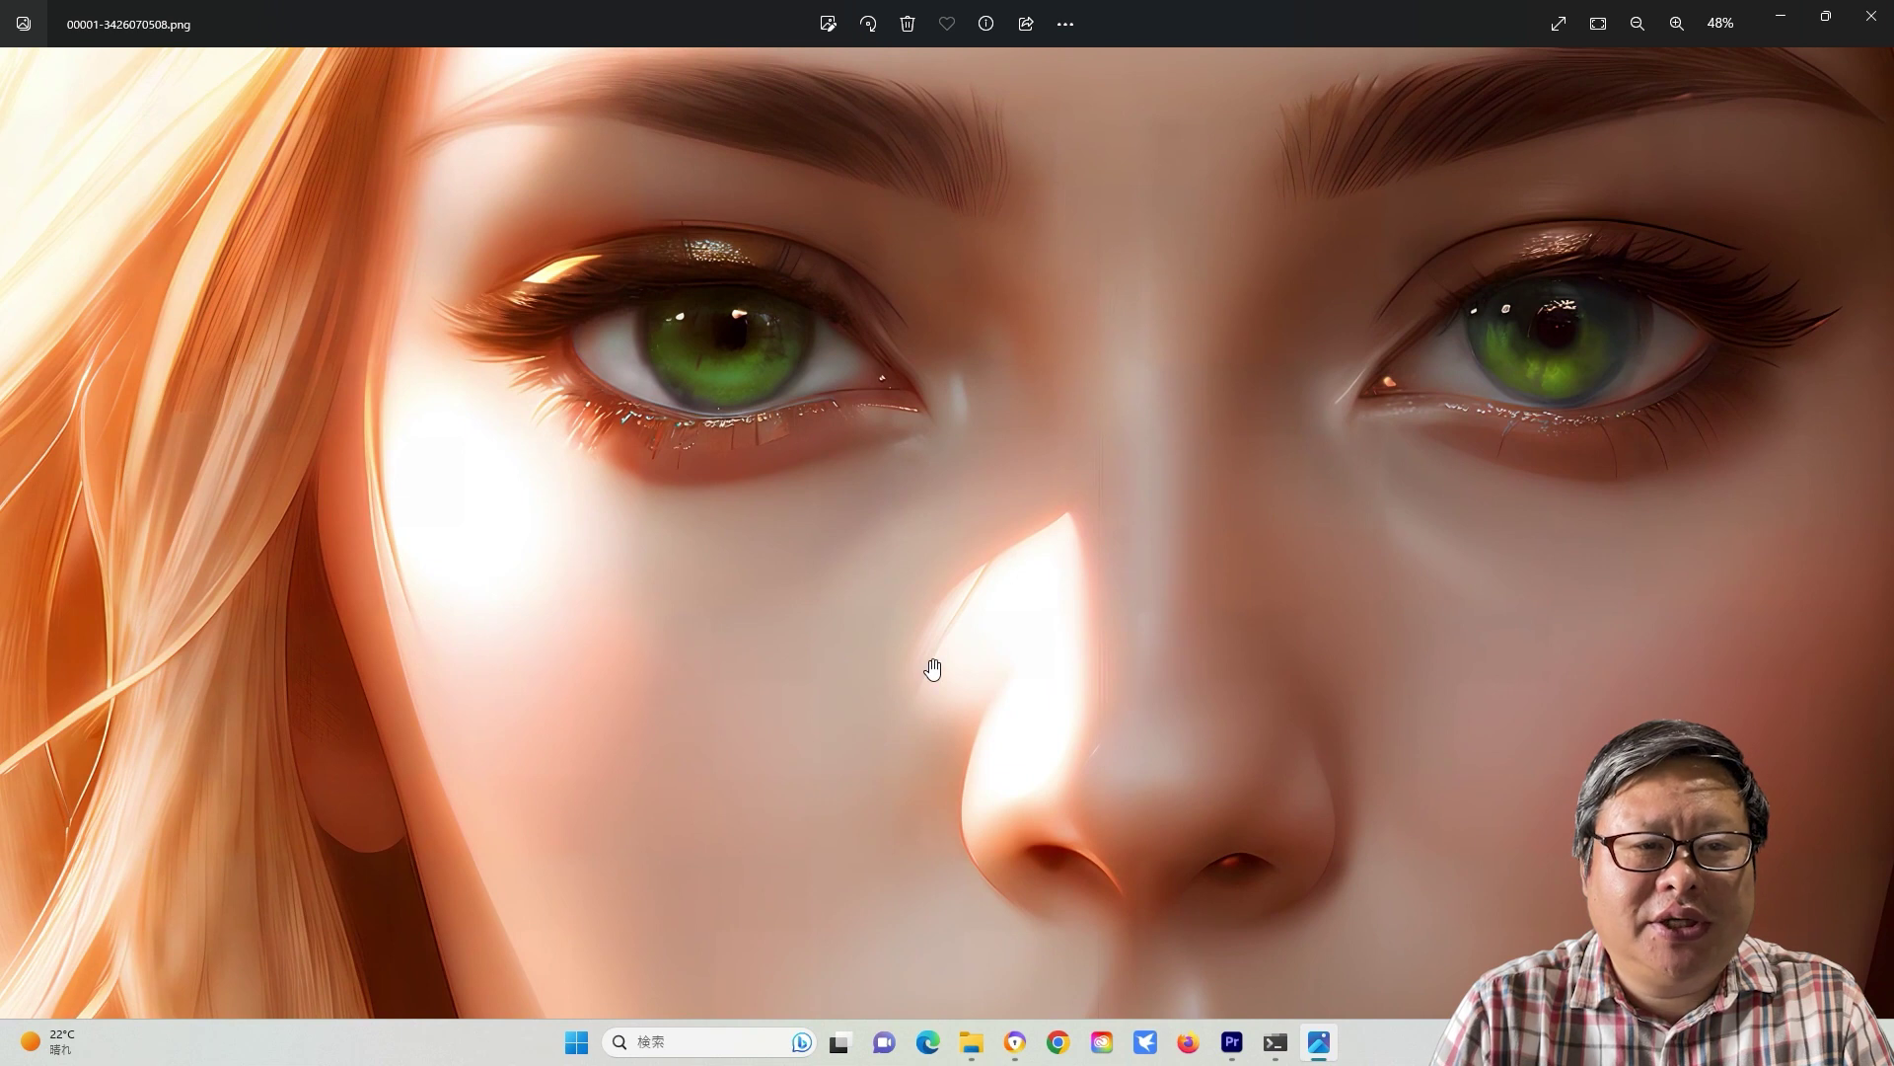
pyautogui.moveTo(931, 664); pyautogui.dragTo(741, 839)
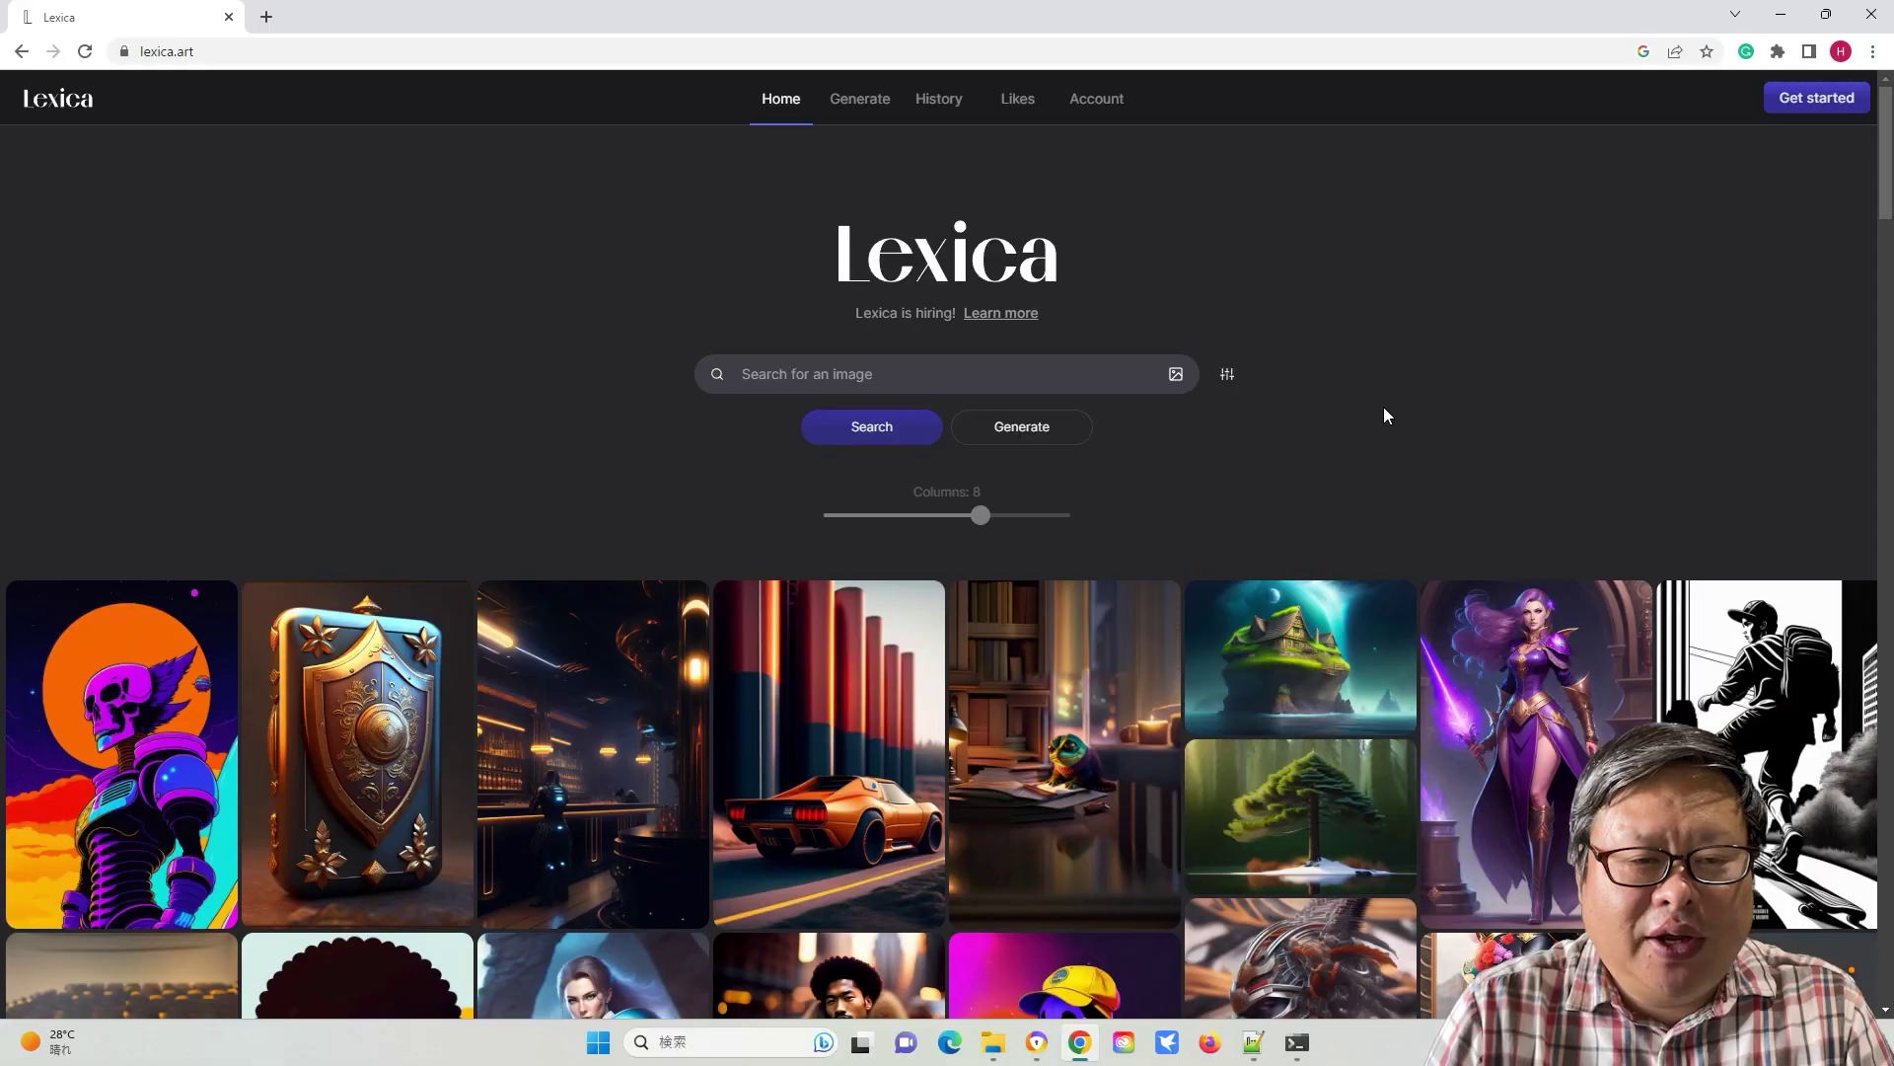
# Find the small purple robot image in the Lexica gallery and copy its prompt into the Stable Diffusion txt2img prompt
pyautogui.scroll(-10, 1384, 407)
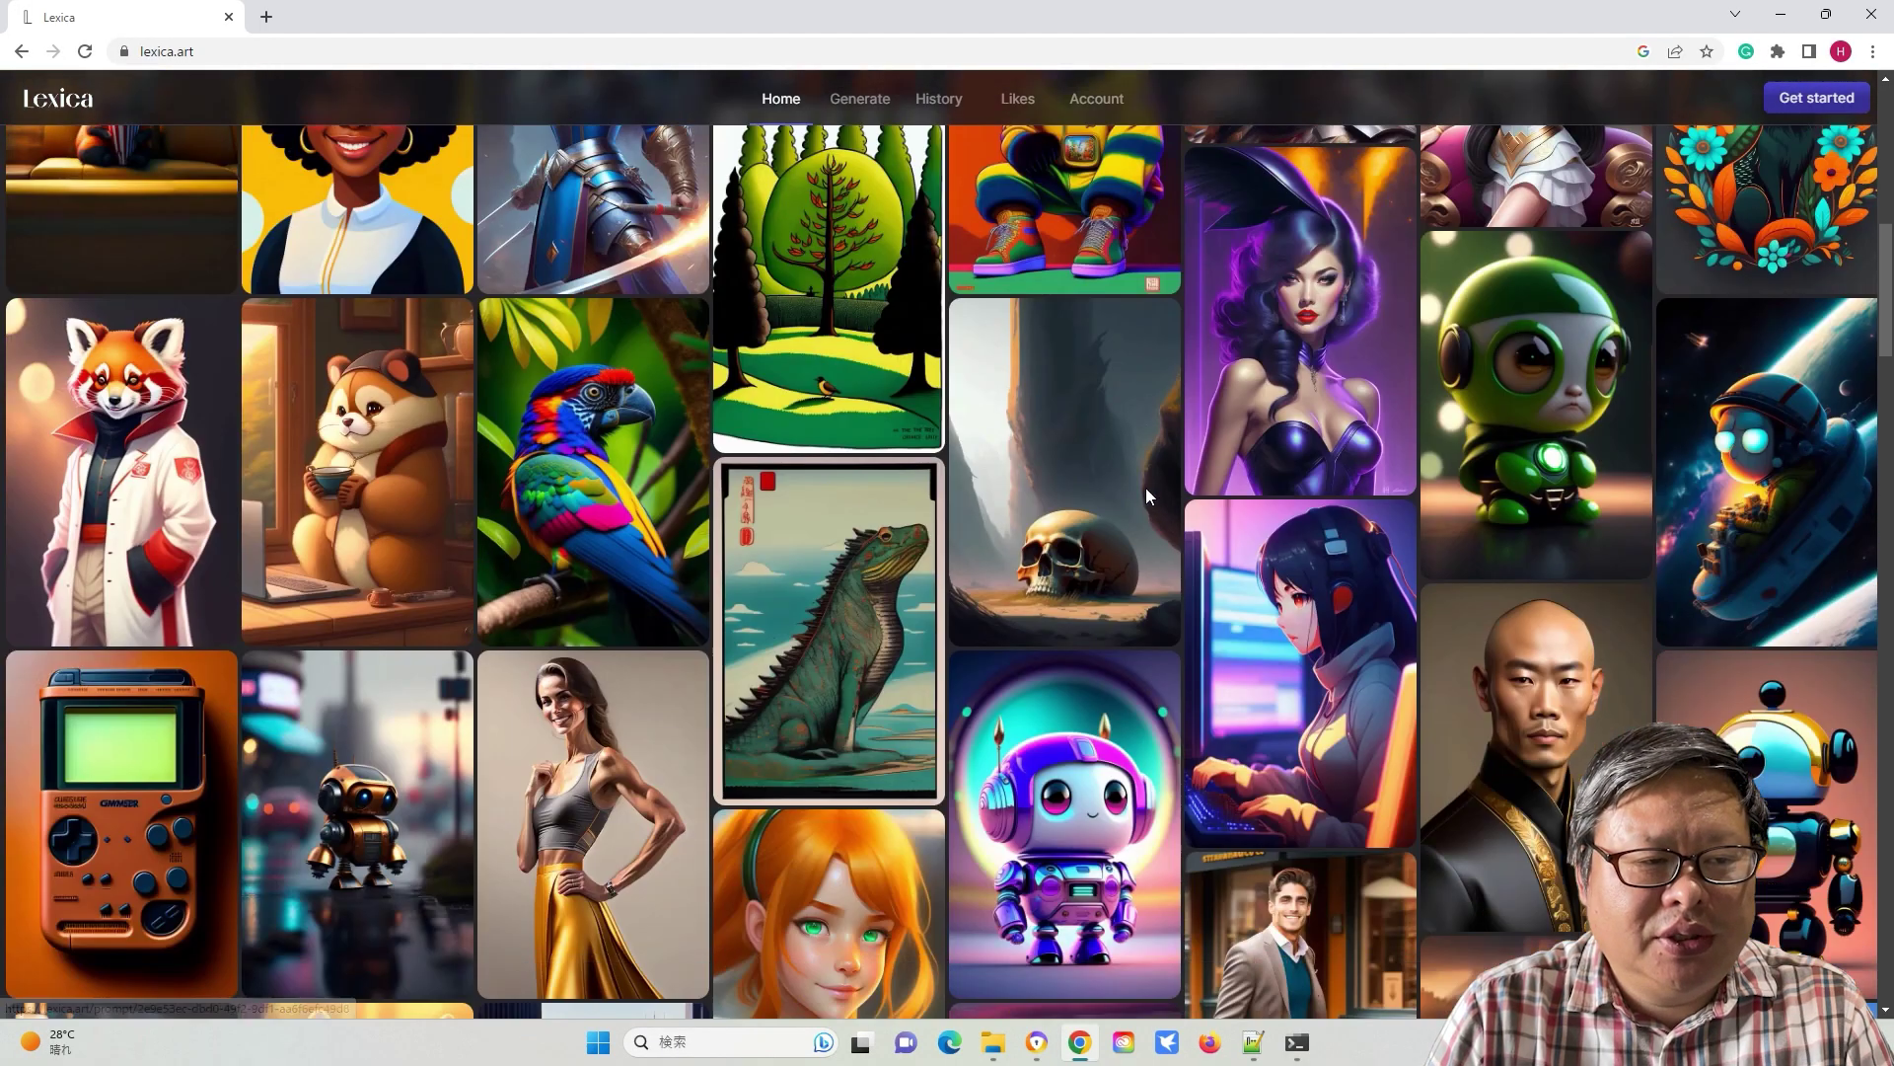
pyautogui.scroll(-3, 1086, 464)
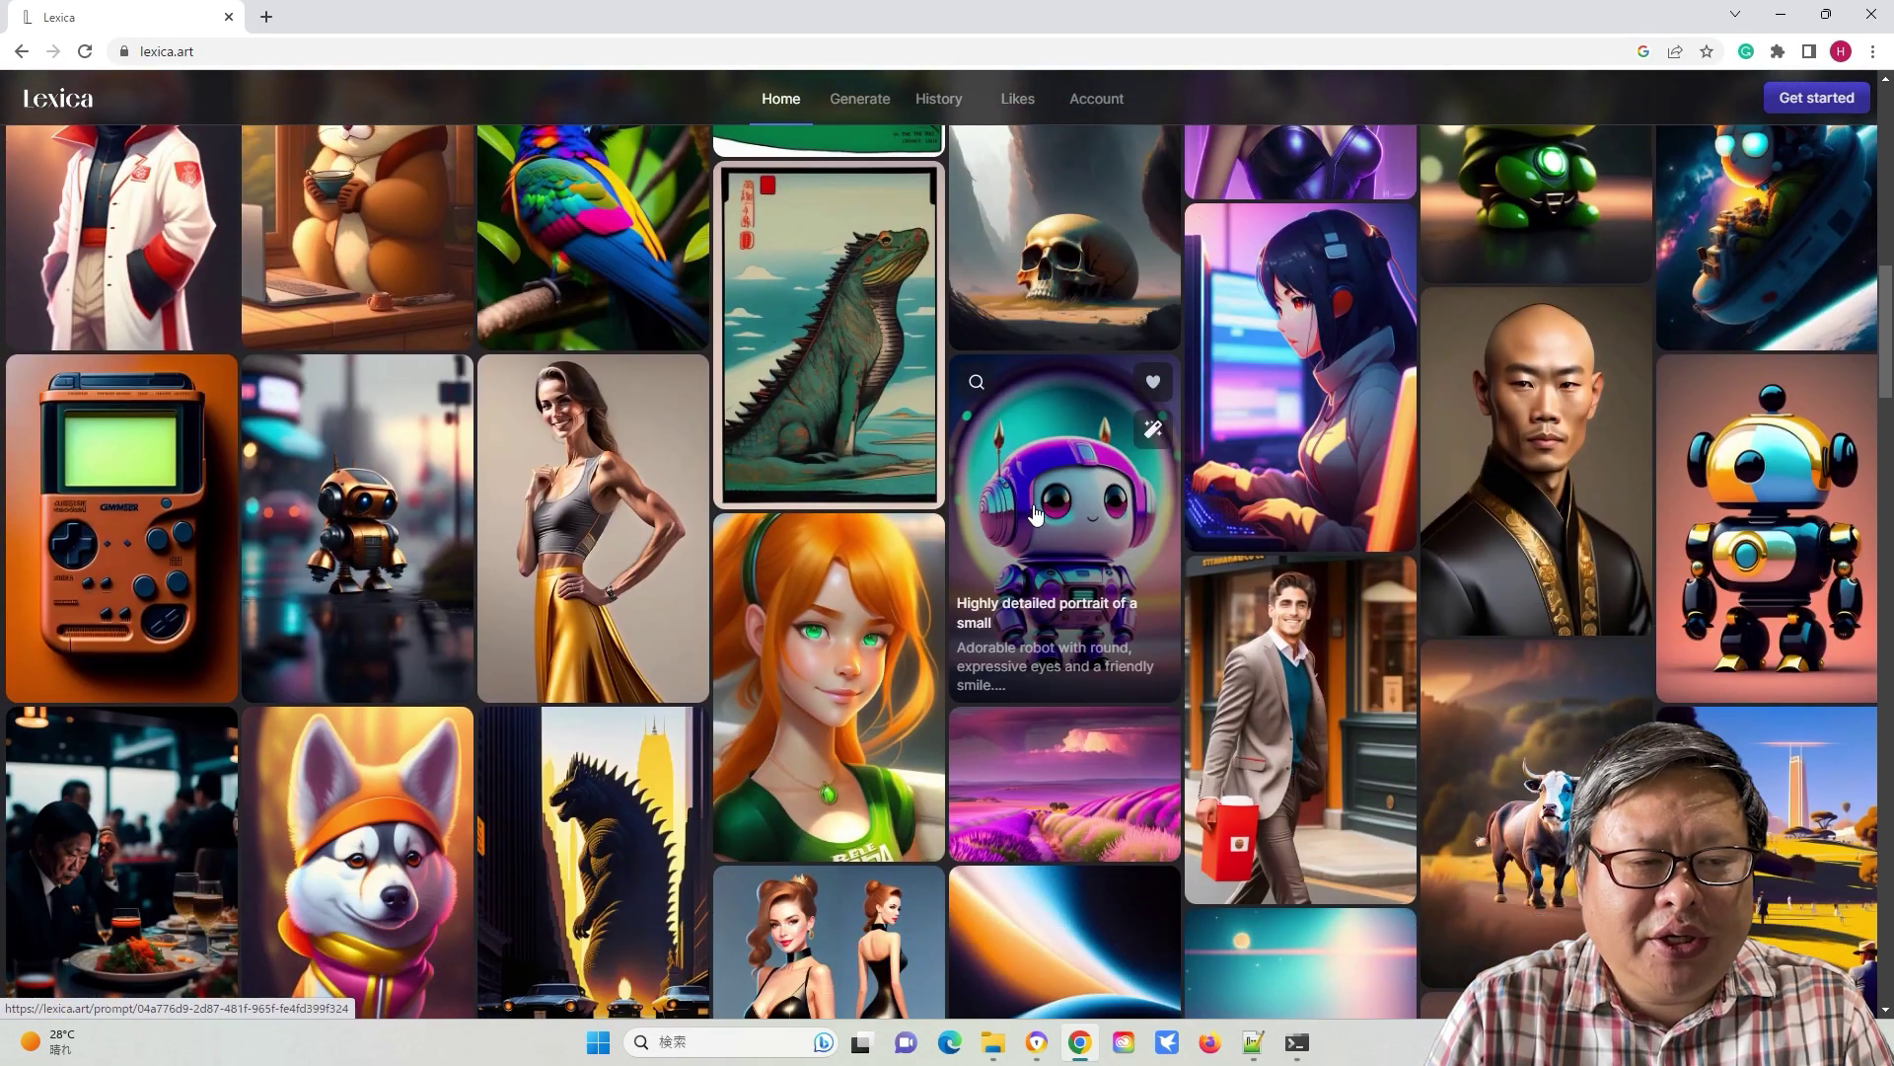
pyautogui.click(1052, 537)
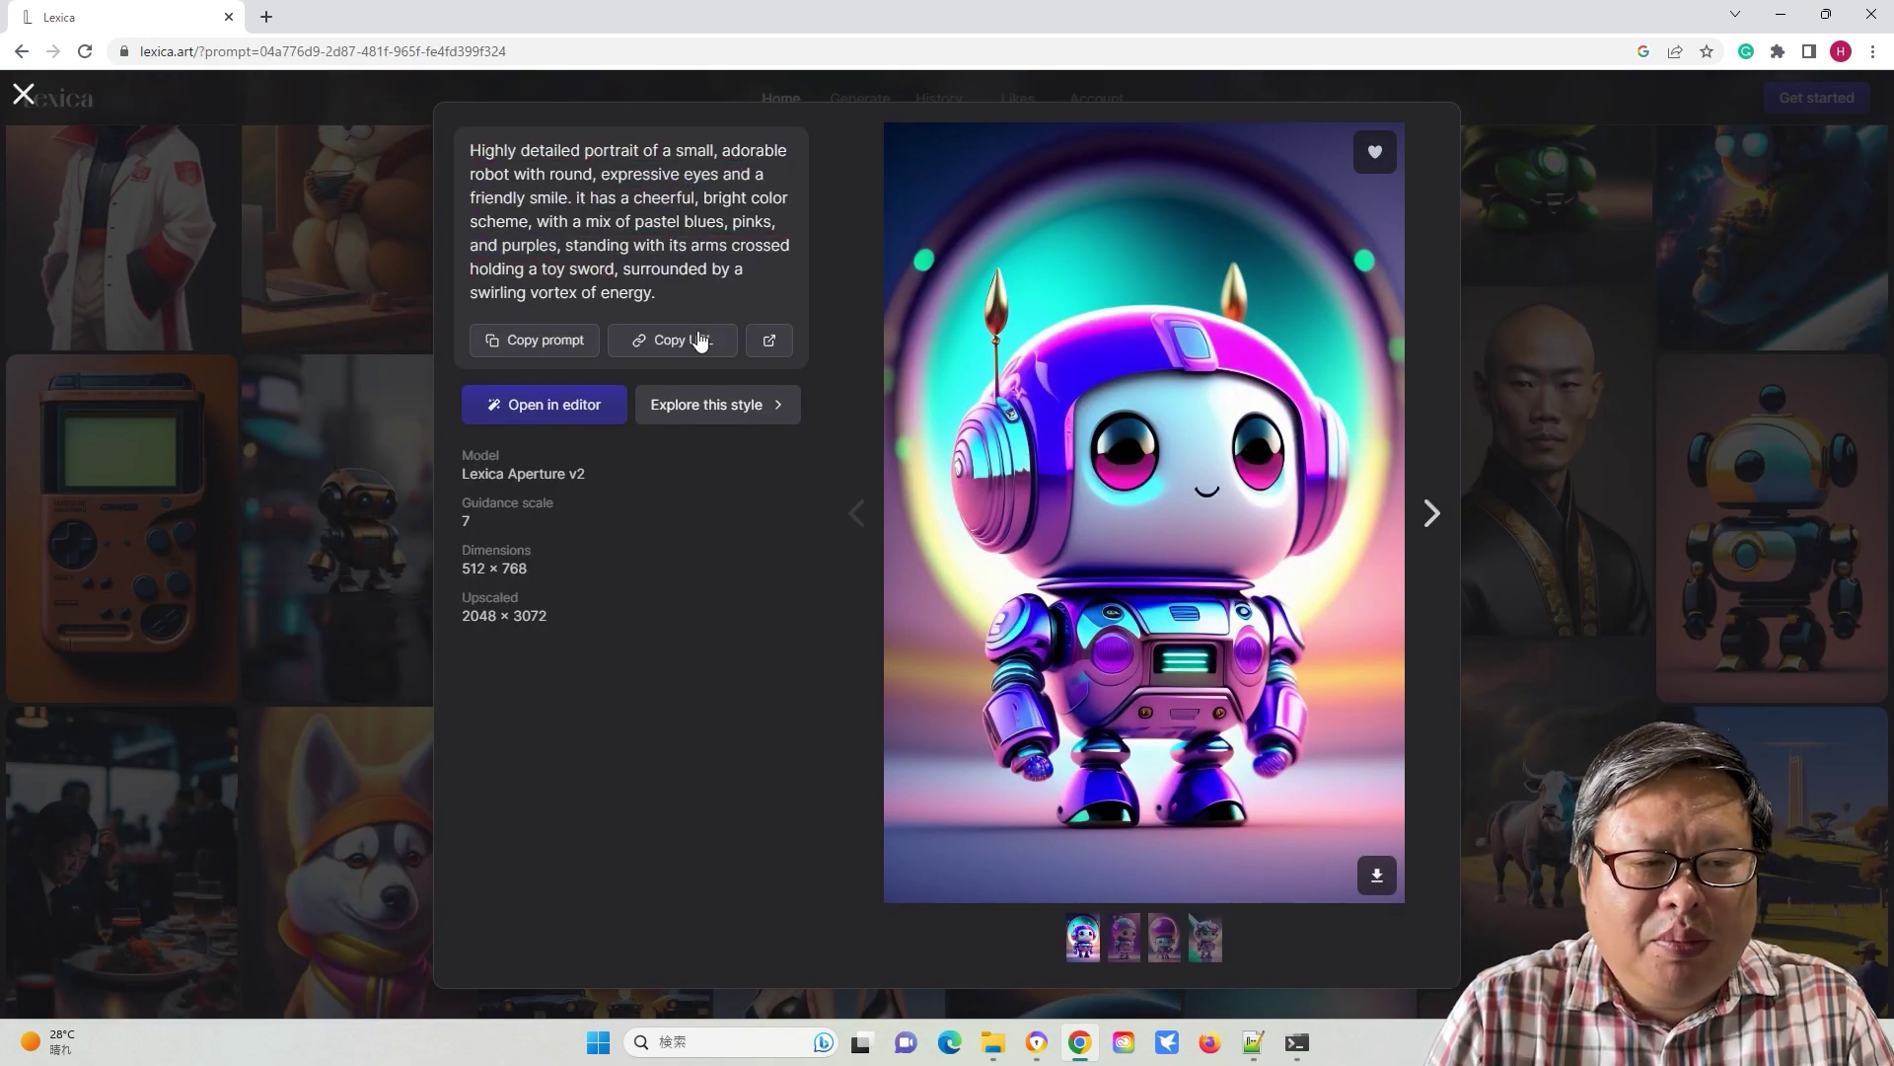
pyautogui.click(524, 348)
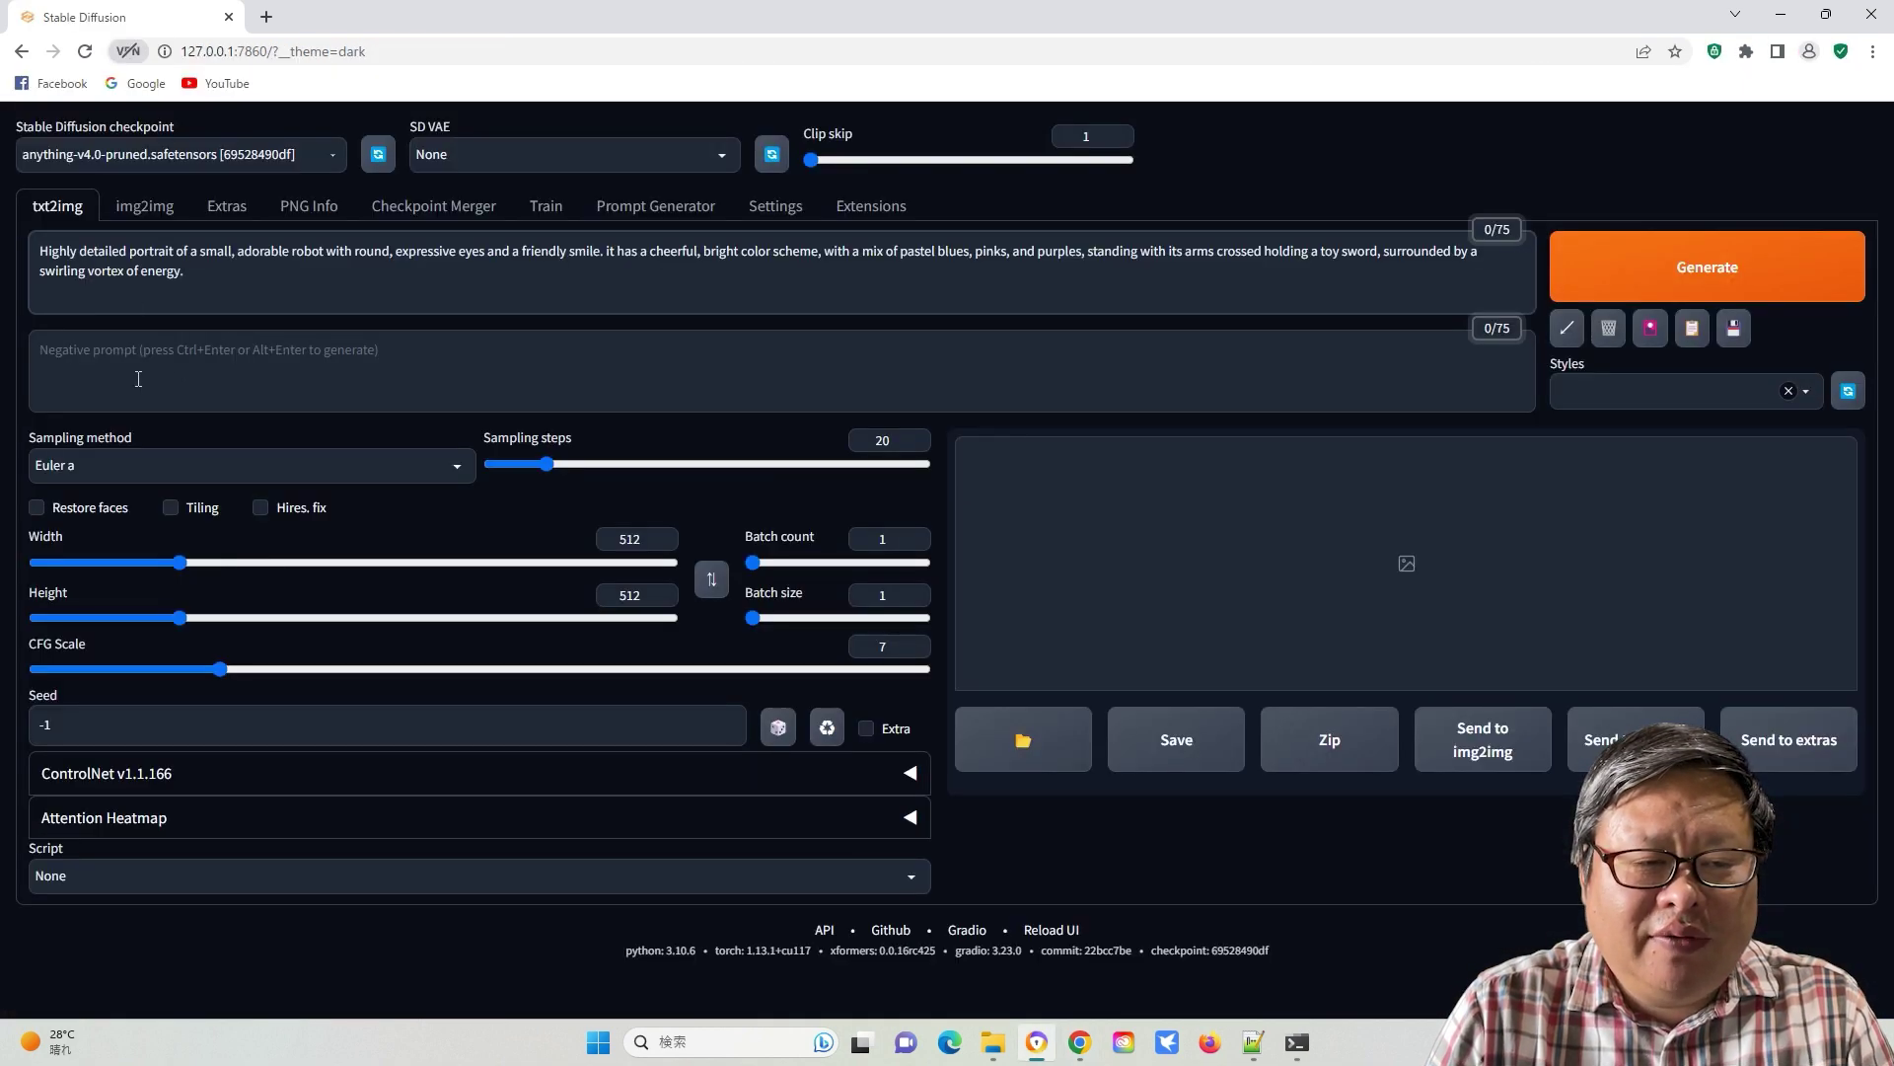
pyautogui.click(119, 371)
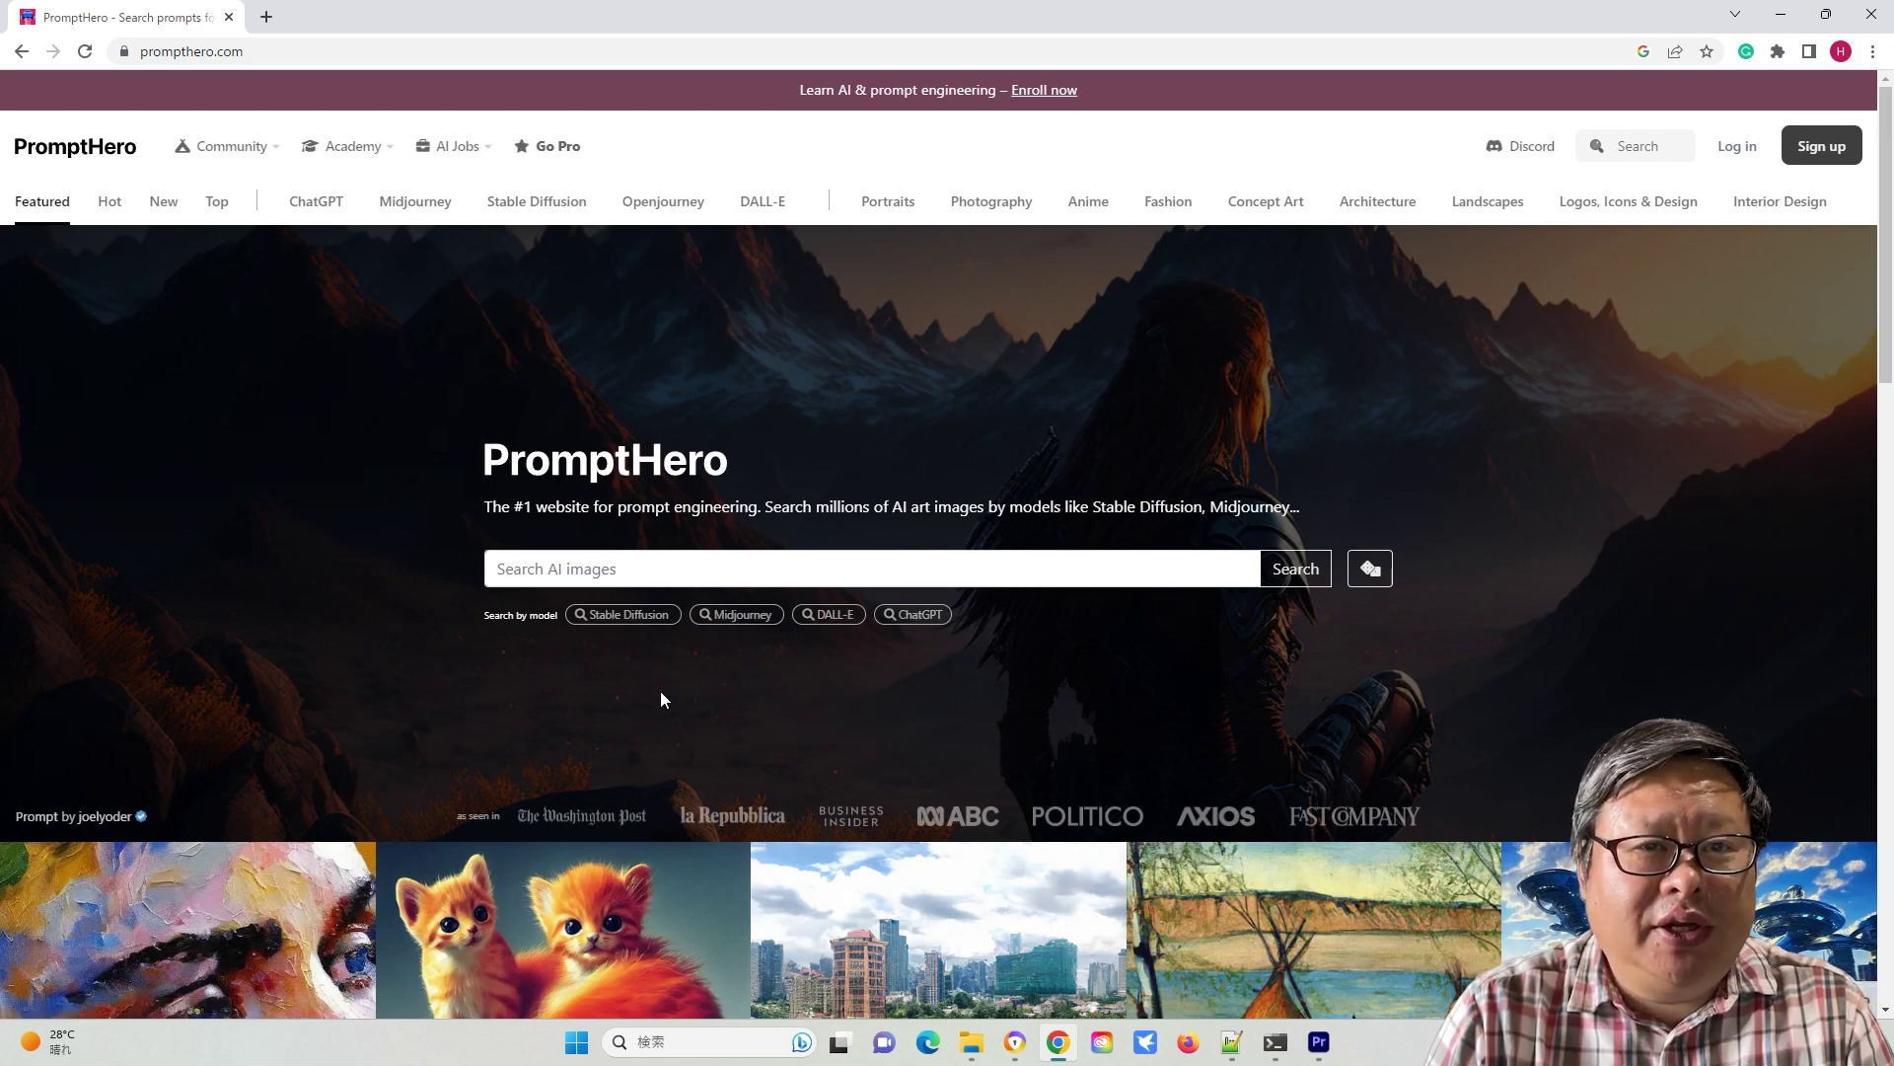
# Switch to PromptHero, browse its Stable Diffusion prompts and open one of the gallery images
pyautogui.click(624, 613)
pyautogui.scroll(-3, 1283, 645)
pyautogui.scroll(-5, 1284, 645)
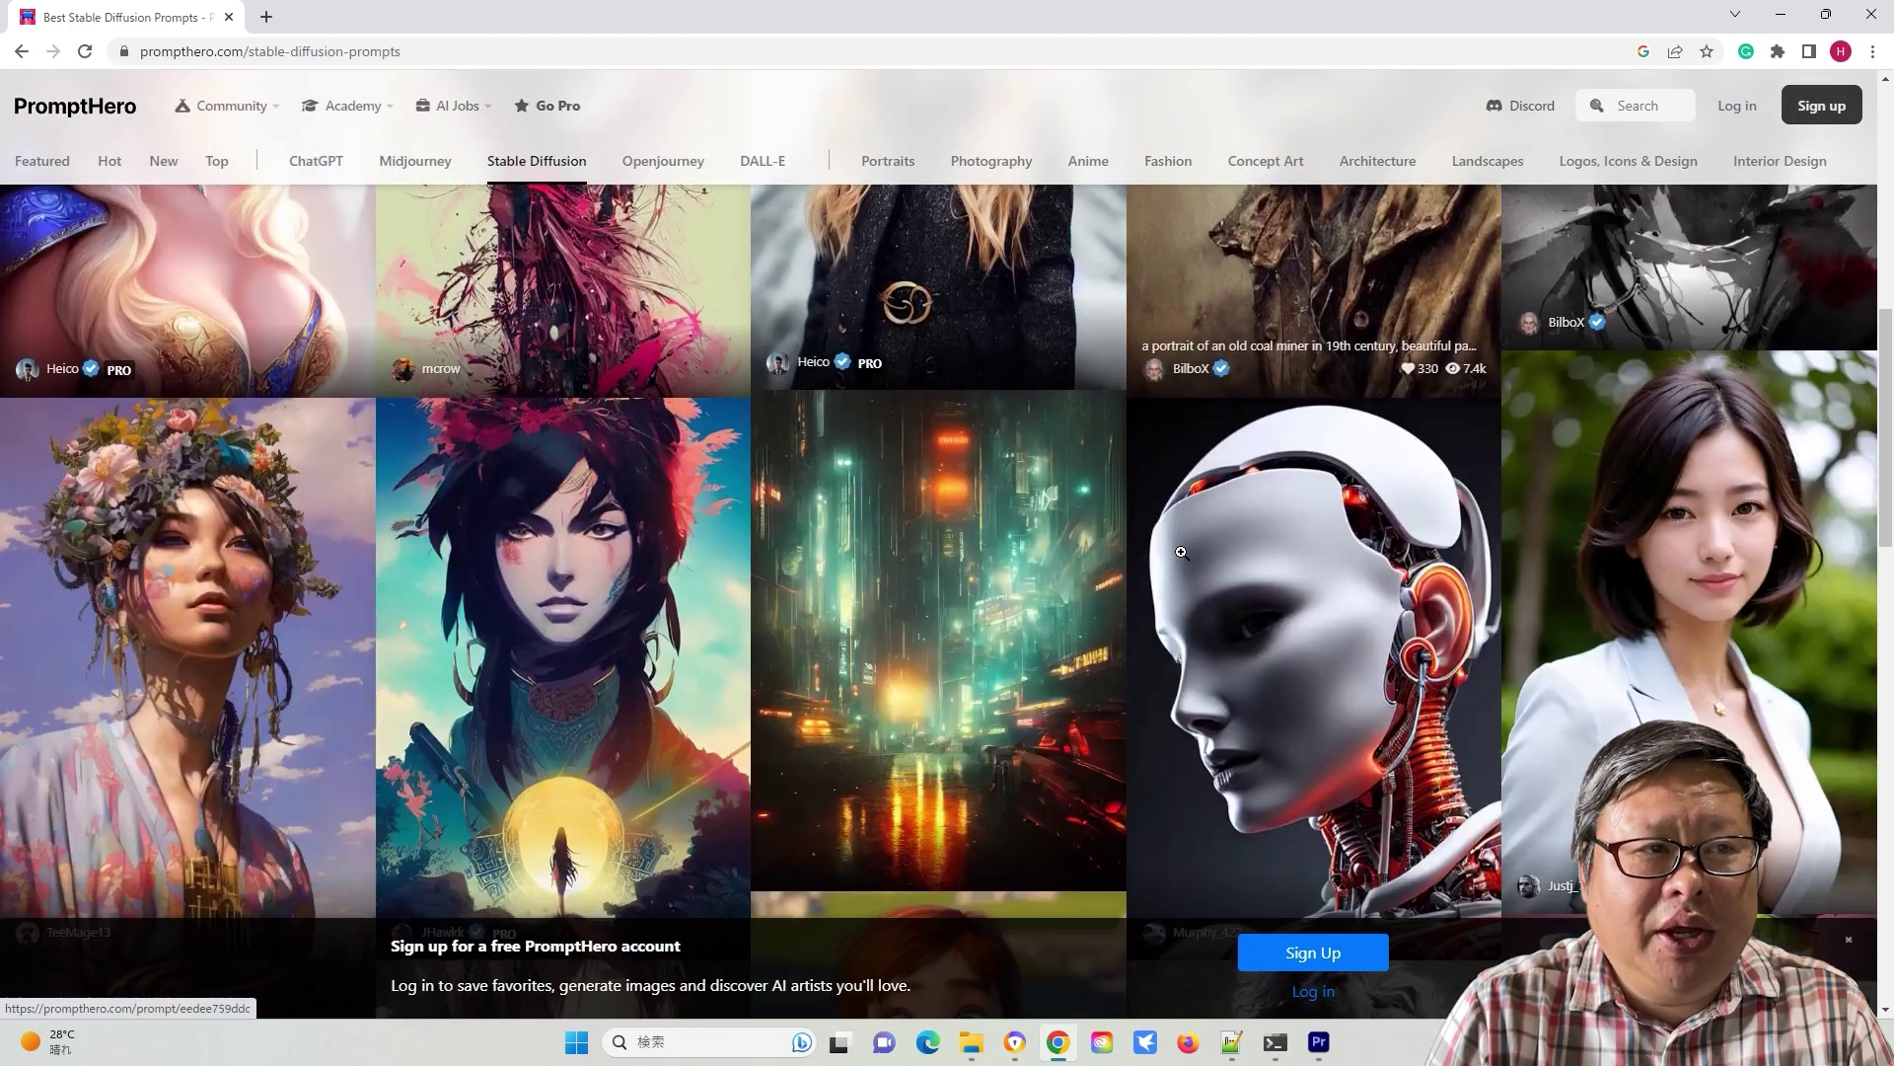
pyautogui.scroll(2, 918, 647)
pyautogui.click(918, 647)
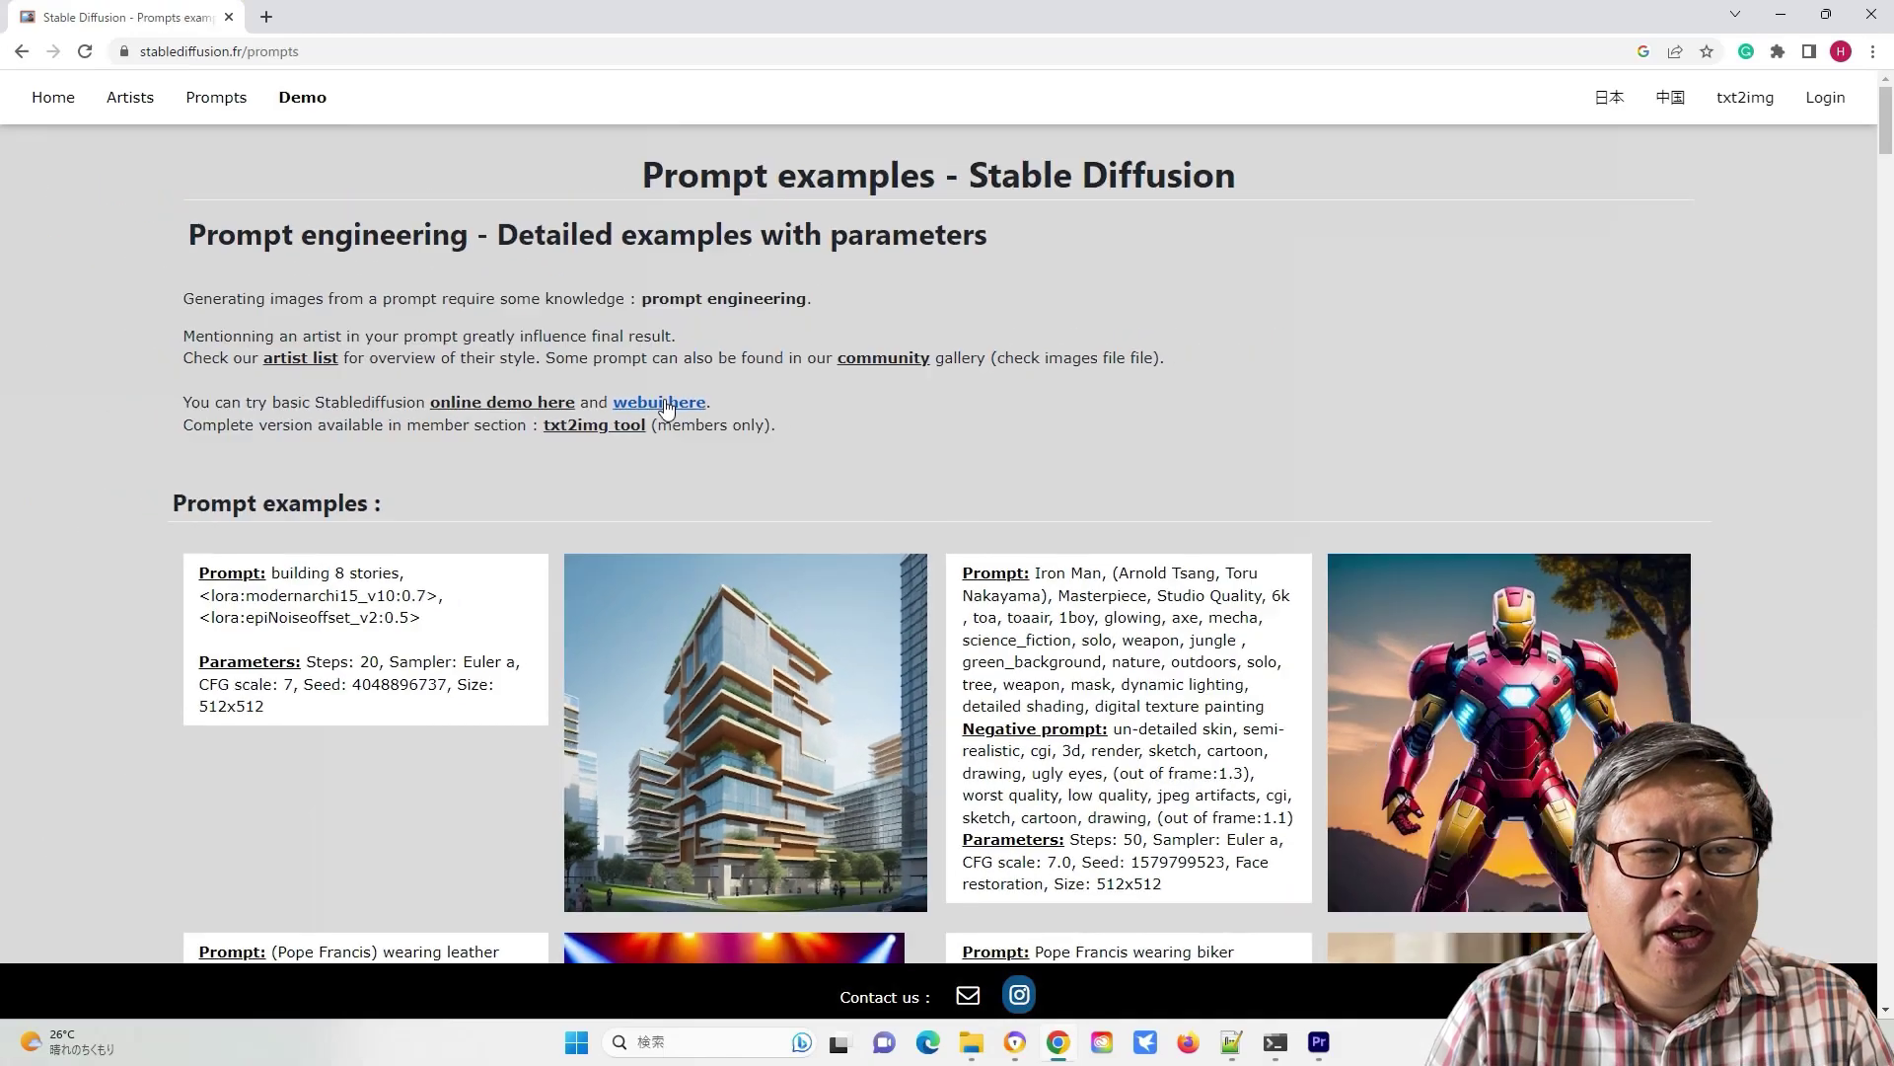
# Open the online webui from stablediffusion.fr's prompt examples page and generate an image from the small robot prompt
pyautogui.click(906, 310)
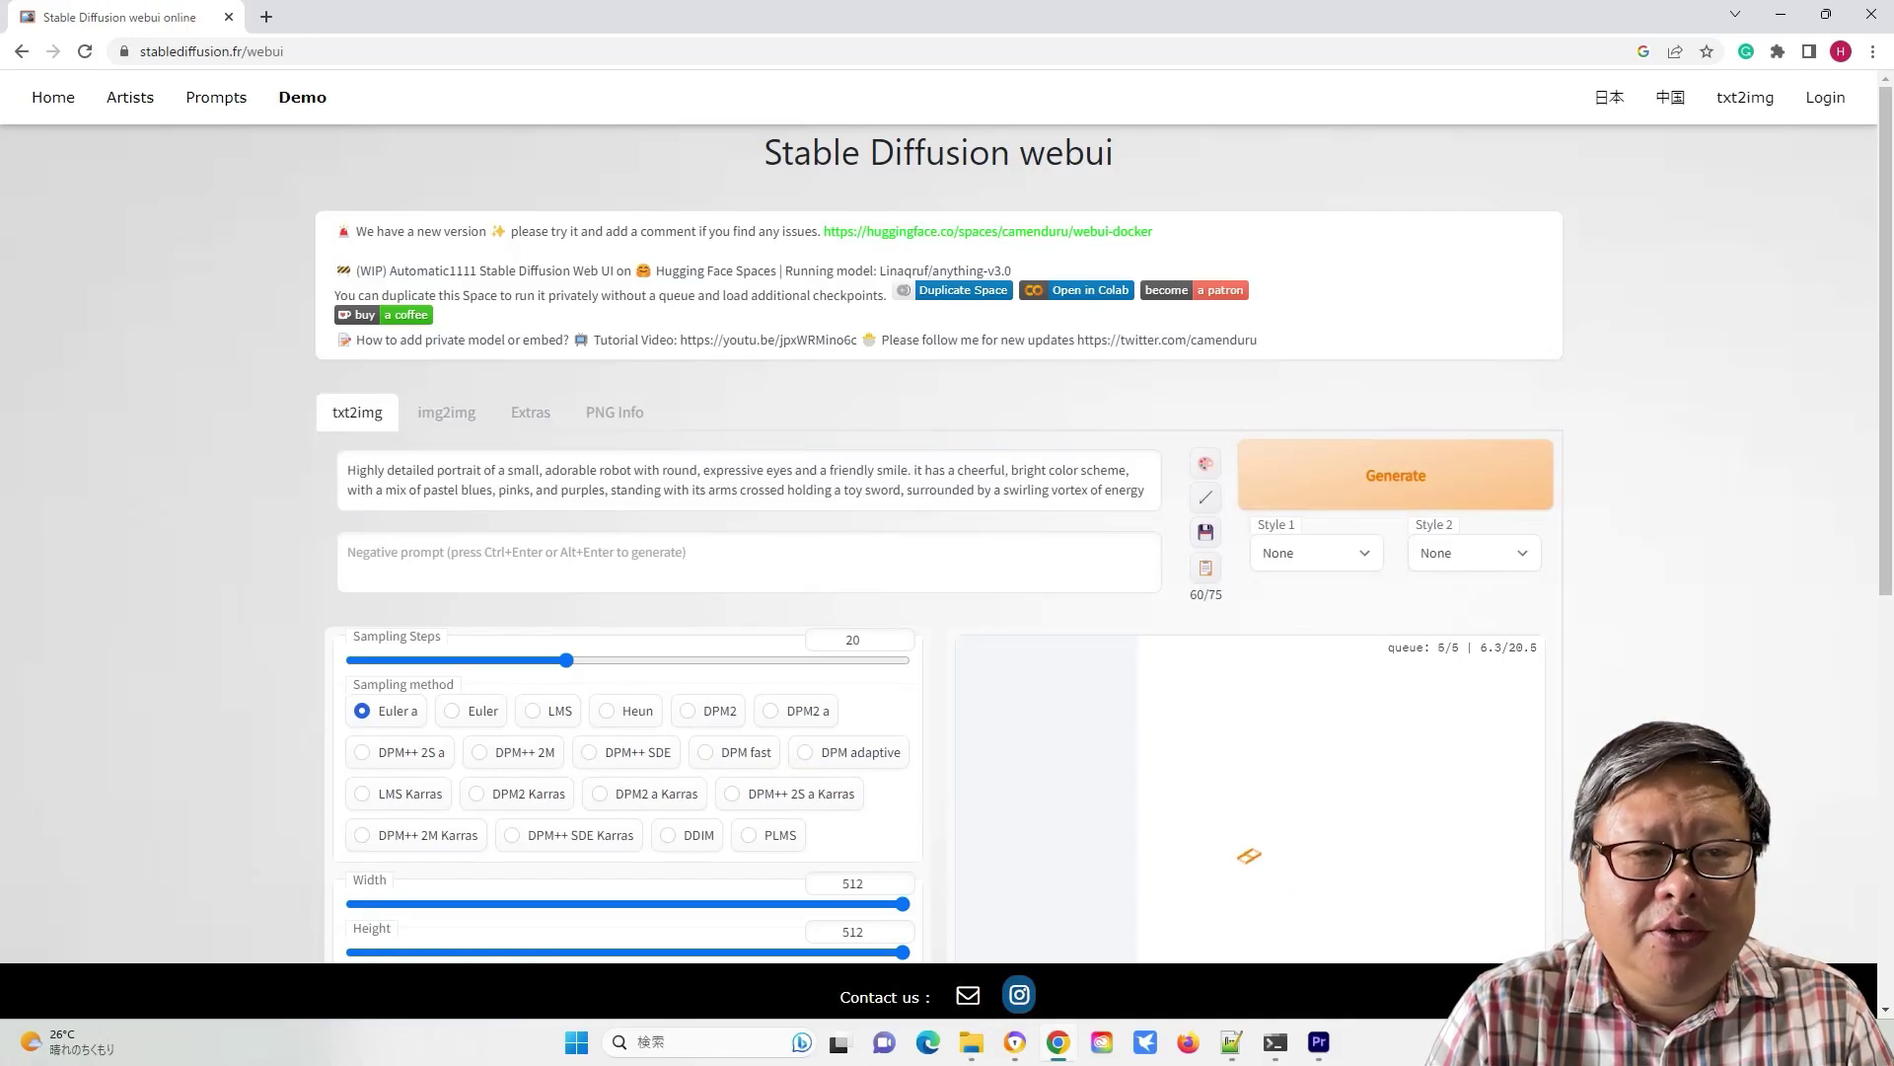
pyautogui.scroll(-3, 1661, 693)
pyautogui.click(1027, 437)
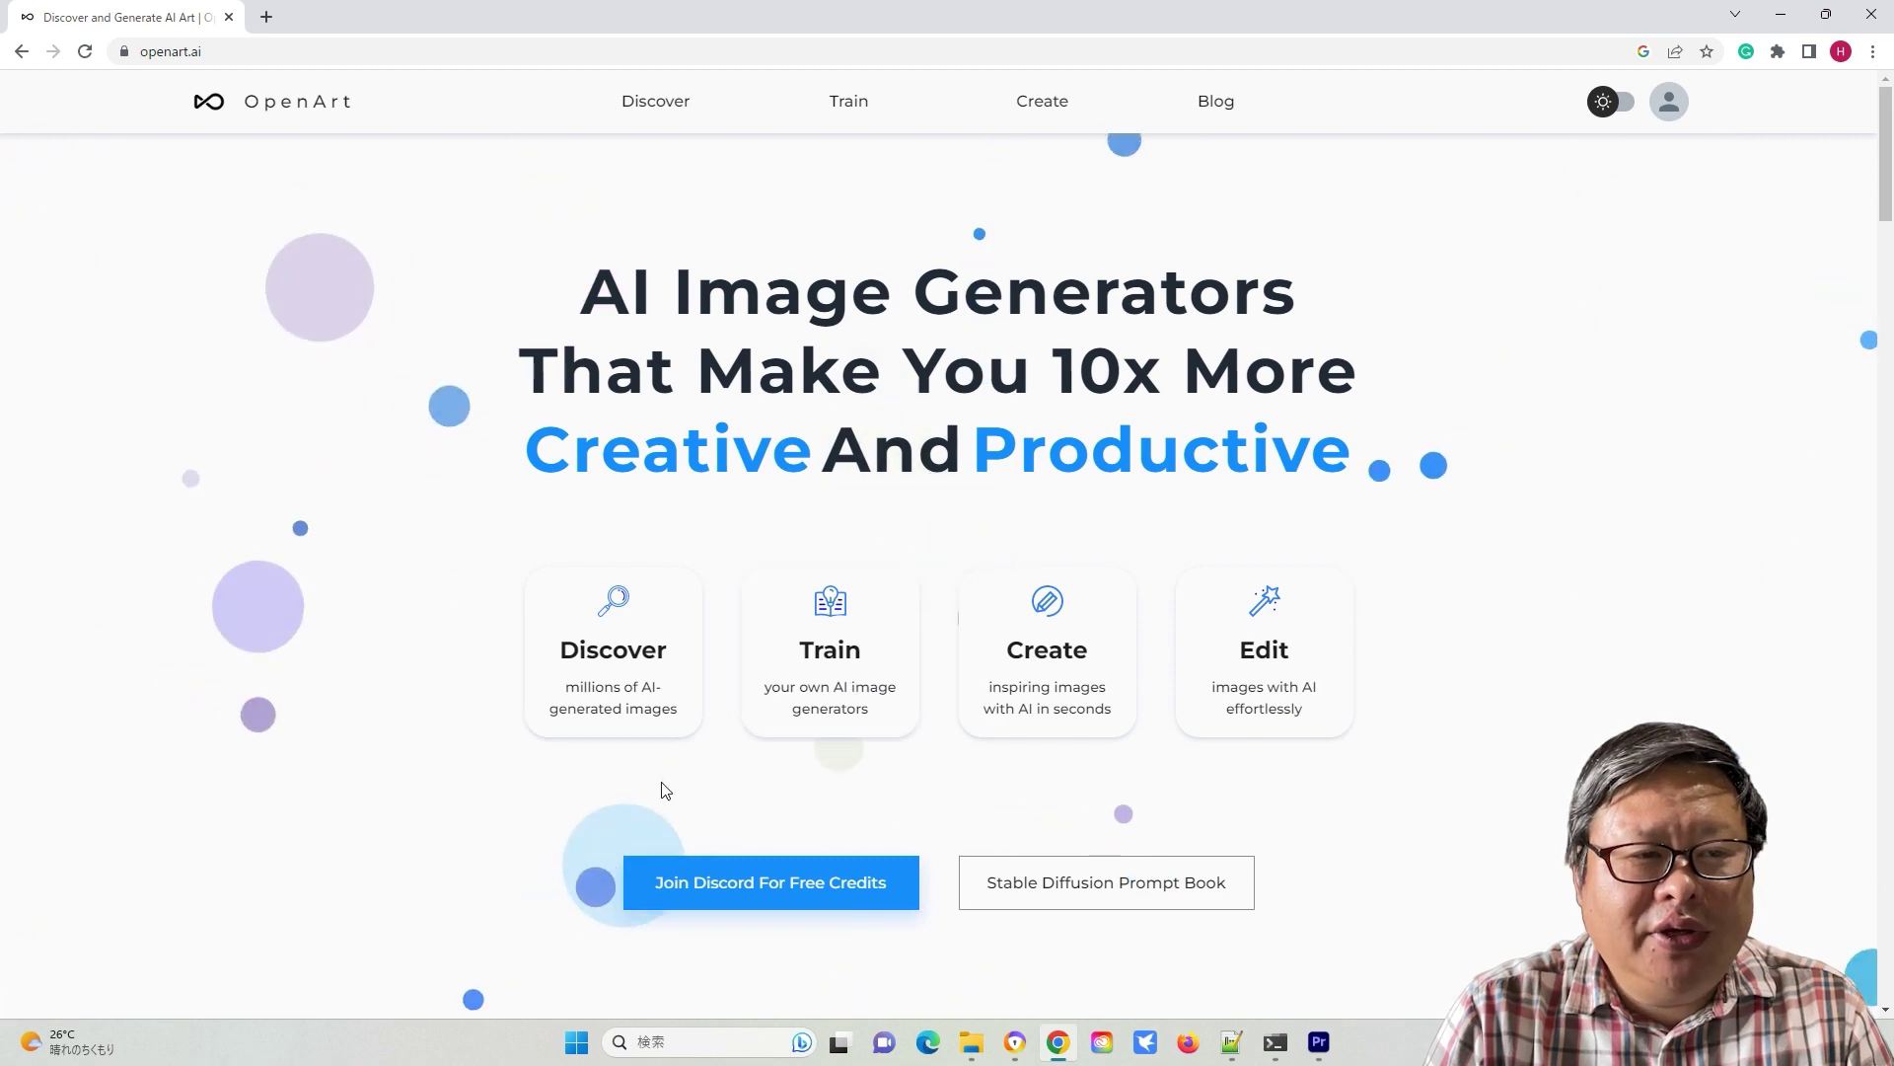
# Switch to OpenArt, browse the Discover gallery and open the night elf painting with the purple flowers
pyautogui.click(612, 648)
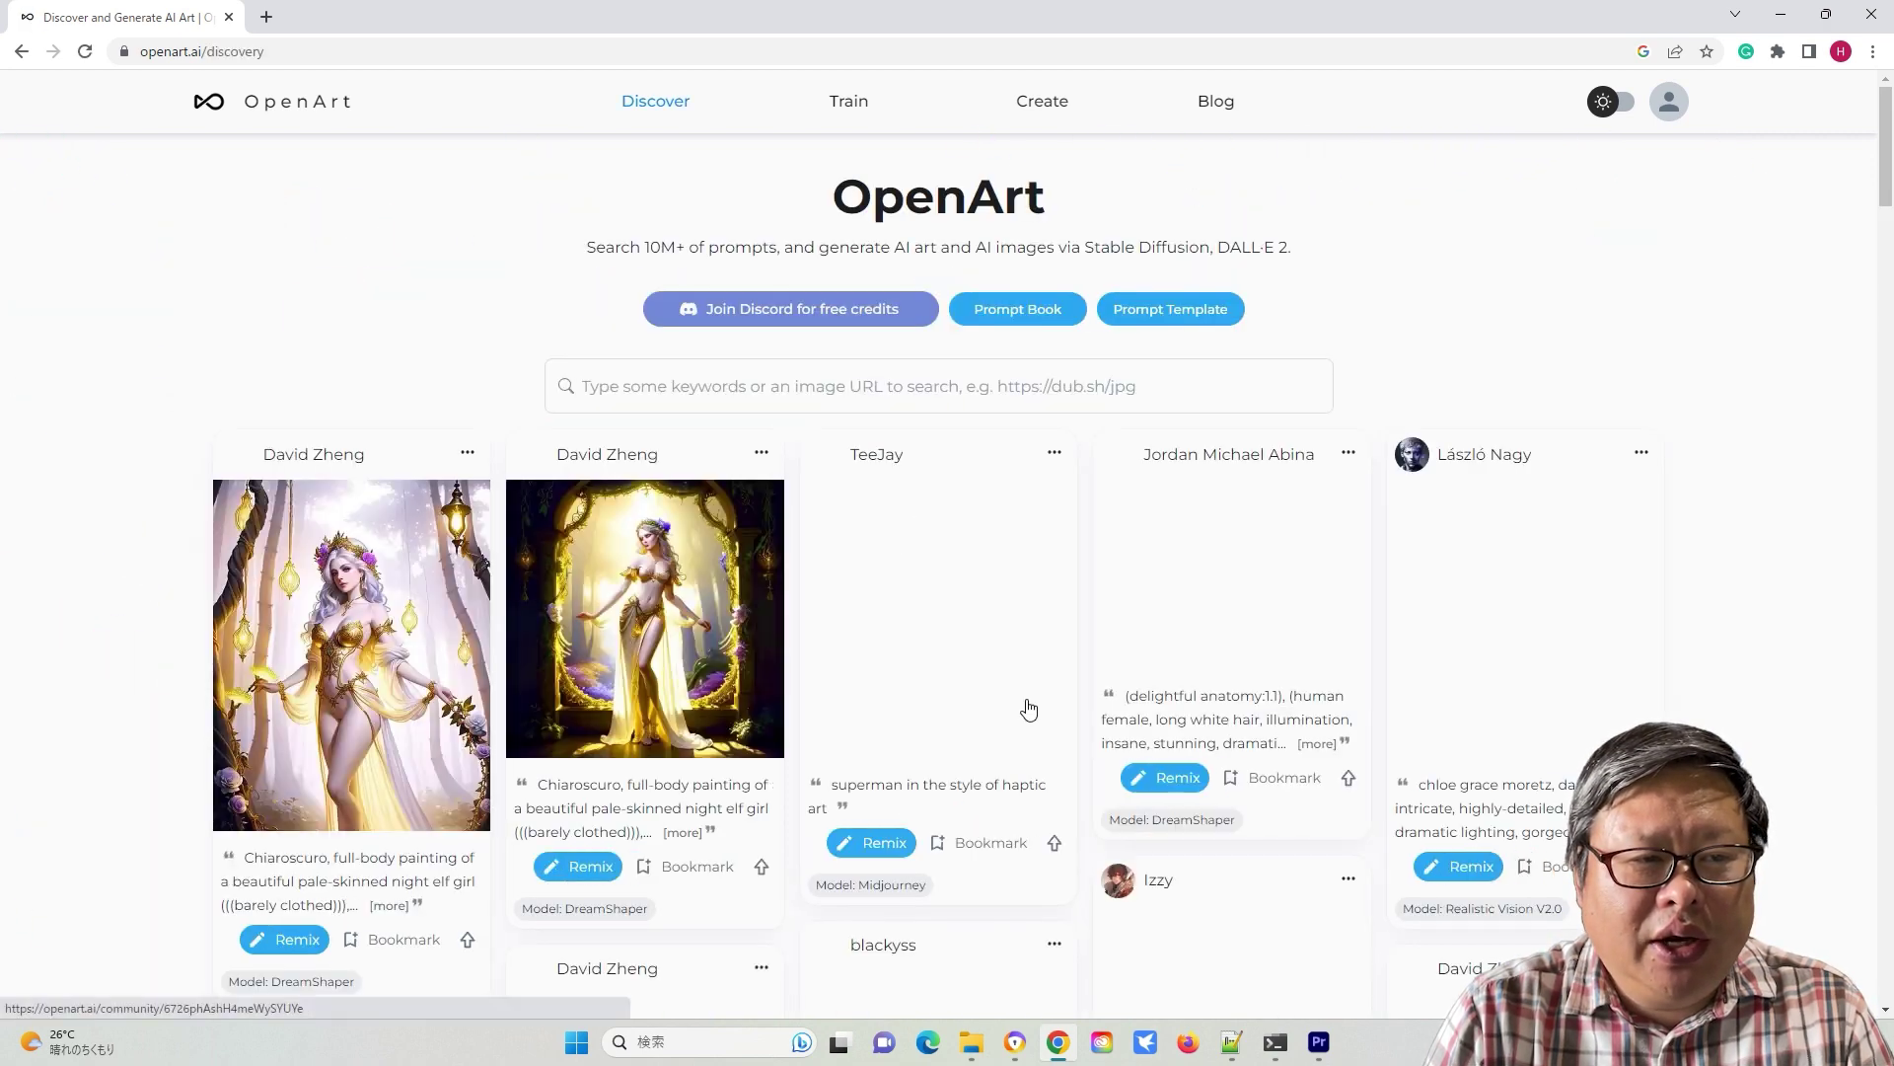
pyautogui.scroll(-3, 738, 677)
pyautogui.scroll(-2, 738, 677)
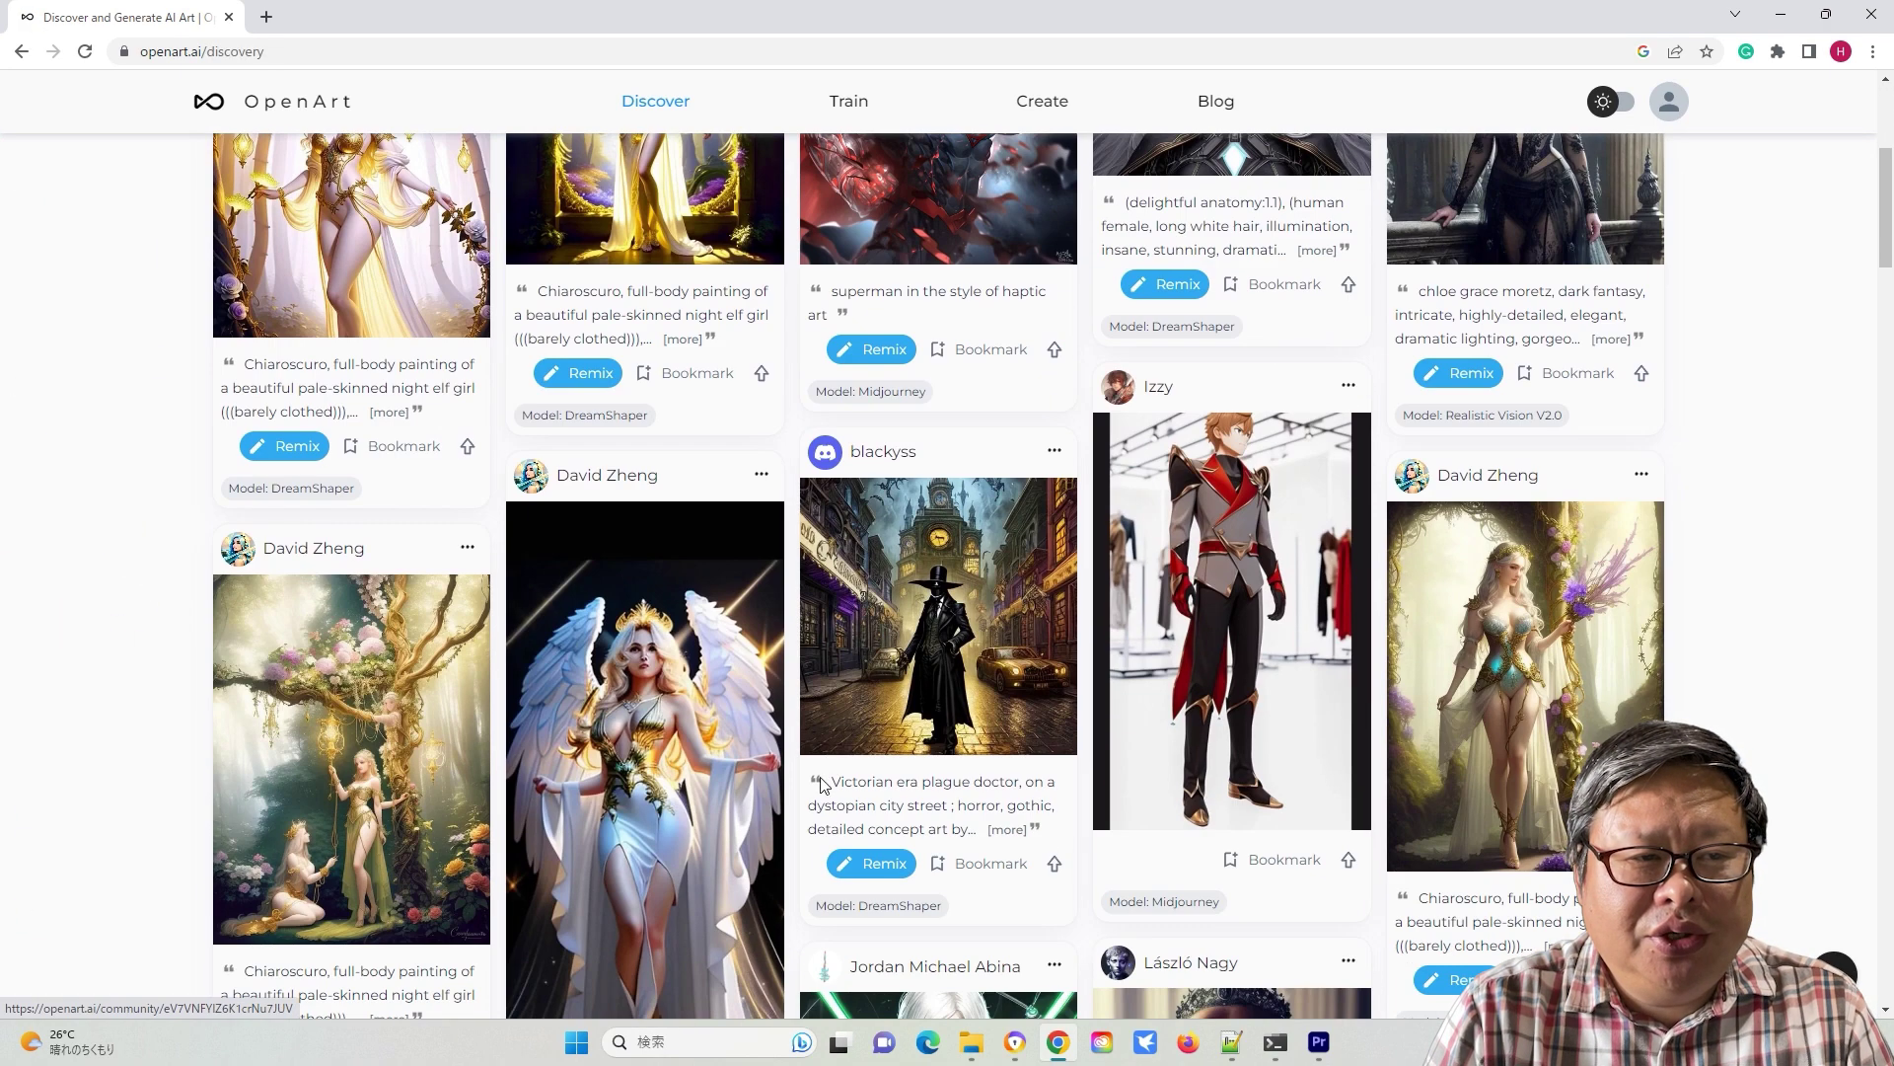
pyautogui.click(1492, 659)
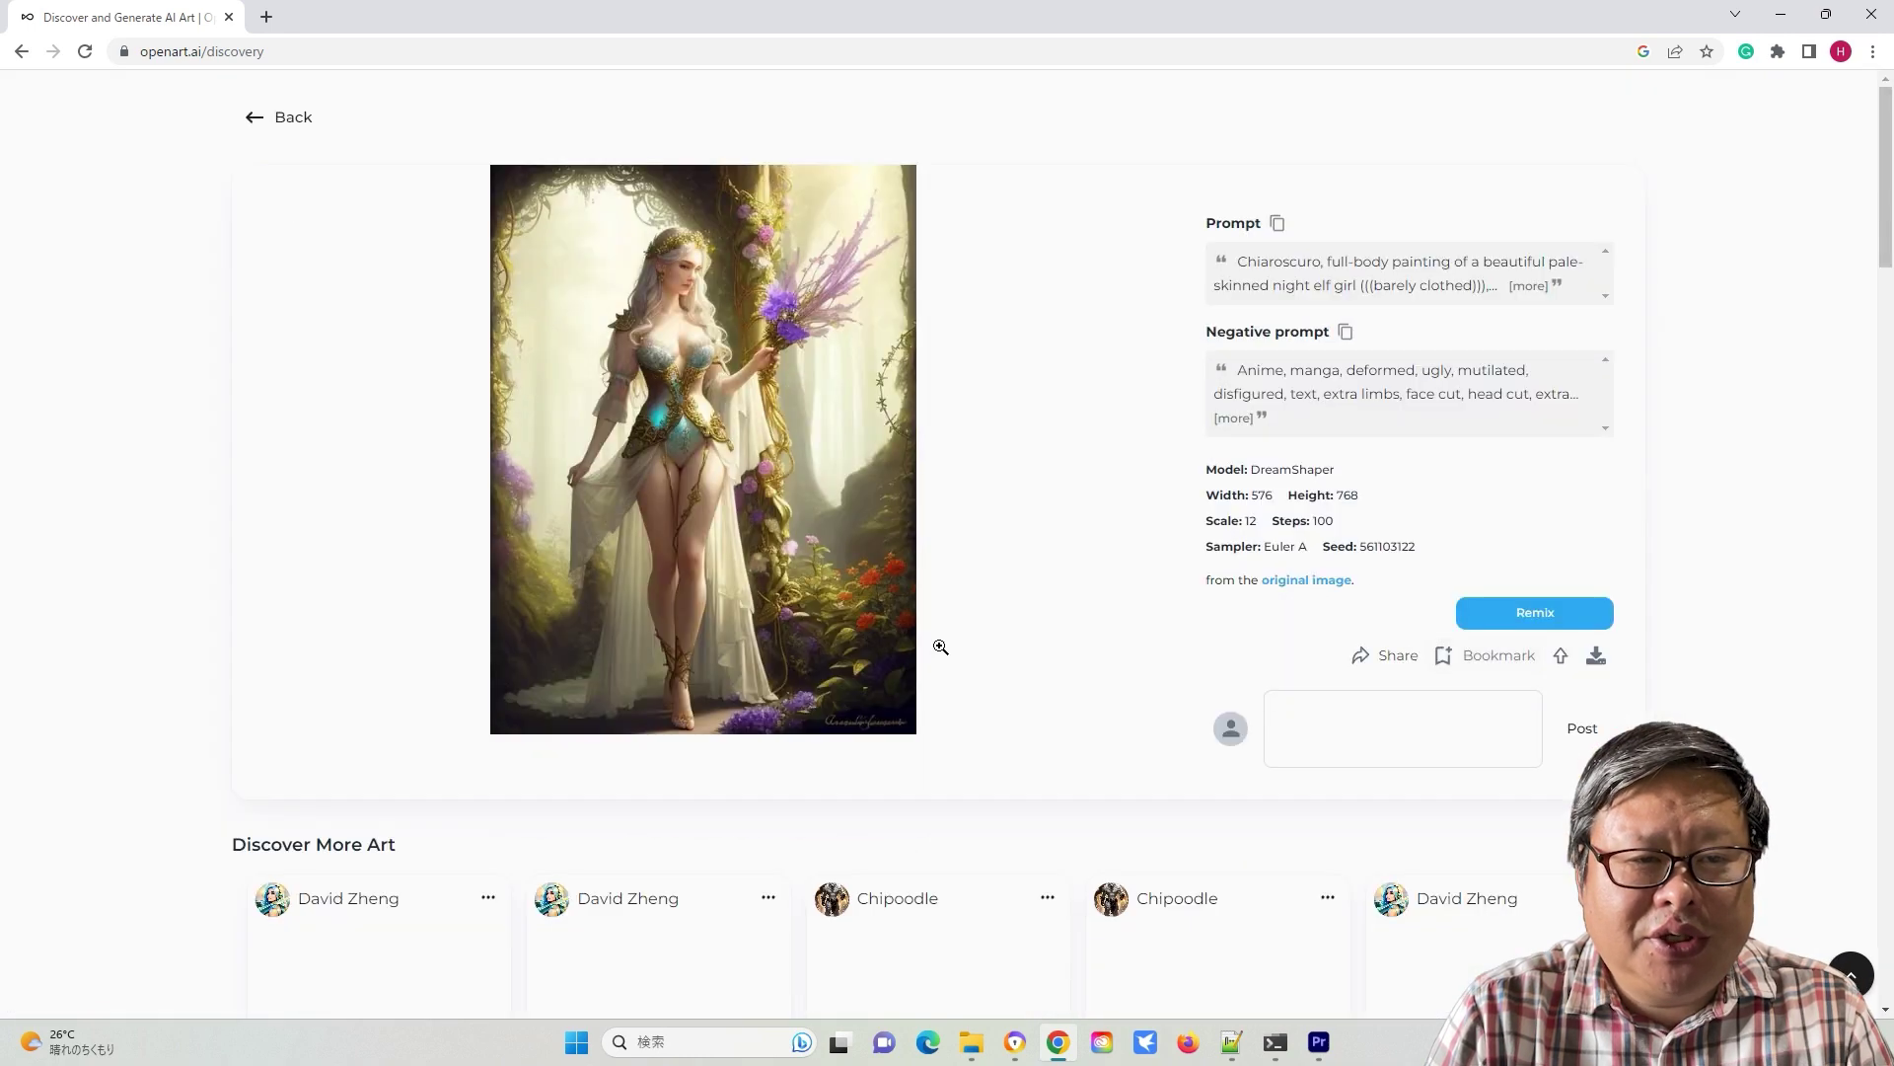
# Look through the related artworks and their prompts under Discover More Art
pyautogui.scroll(-4, 986, 651)
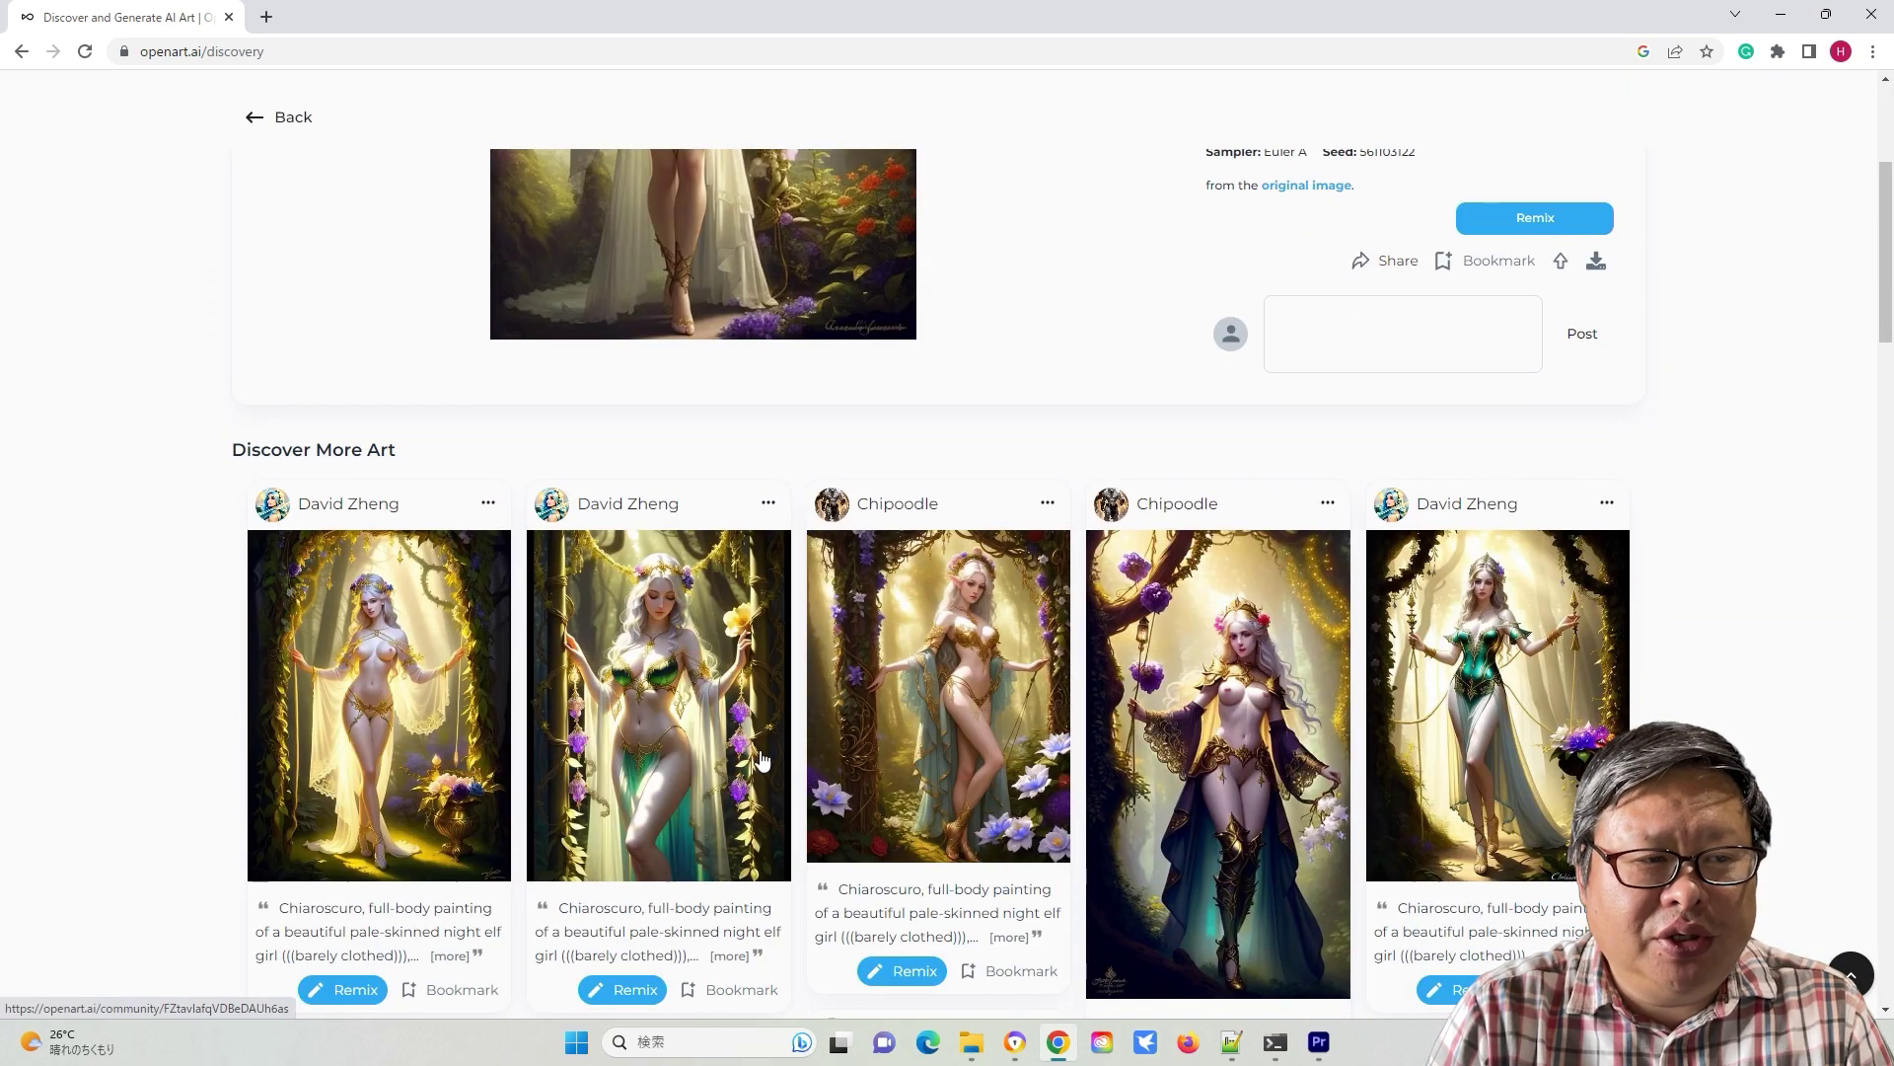
pyautogui.scroll(-1, 762, 761)
pyautogui.scroll(-7, 947, 582)
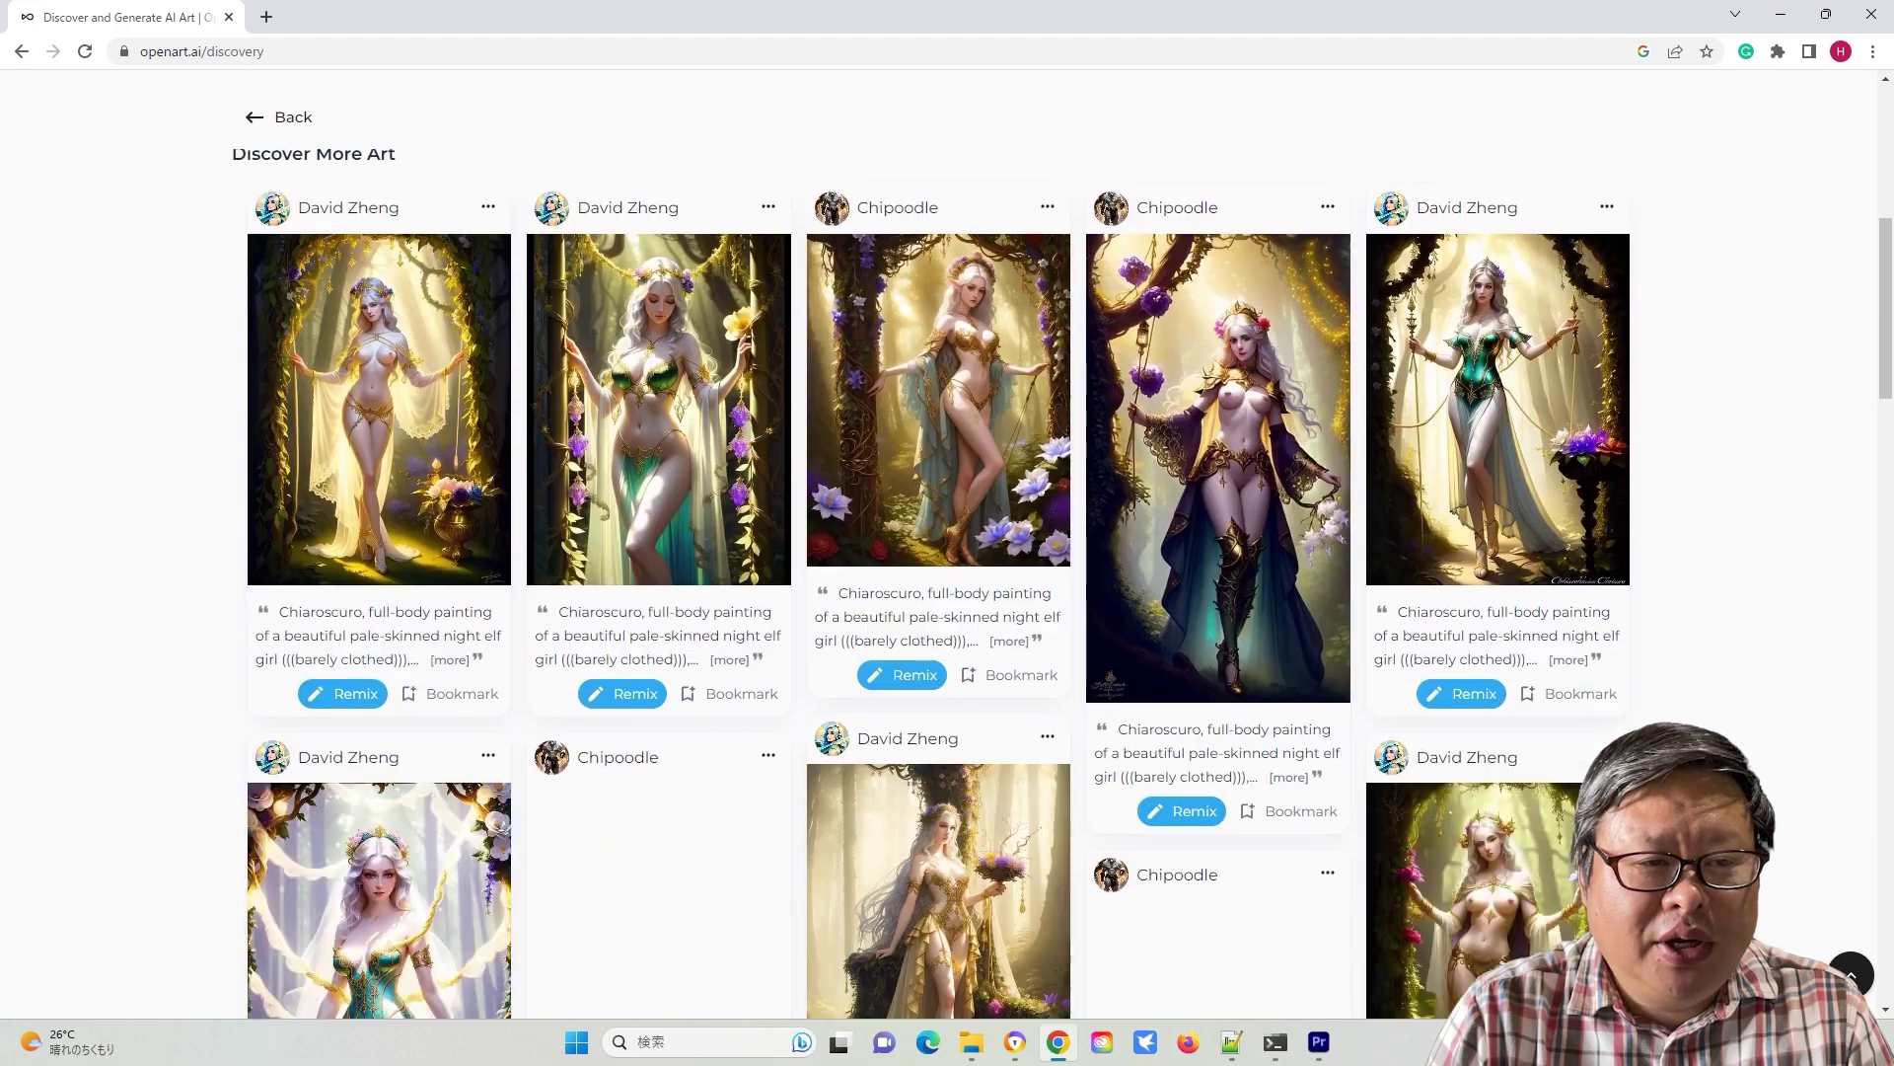
pyautogui.scroll(-2, 947, 582)
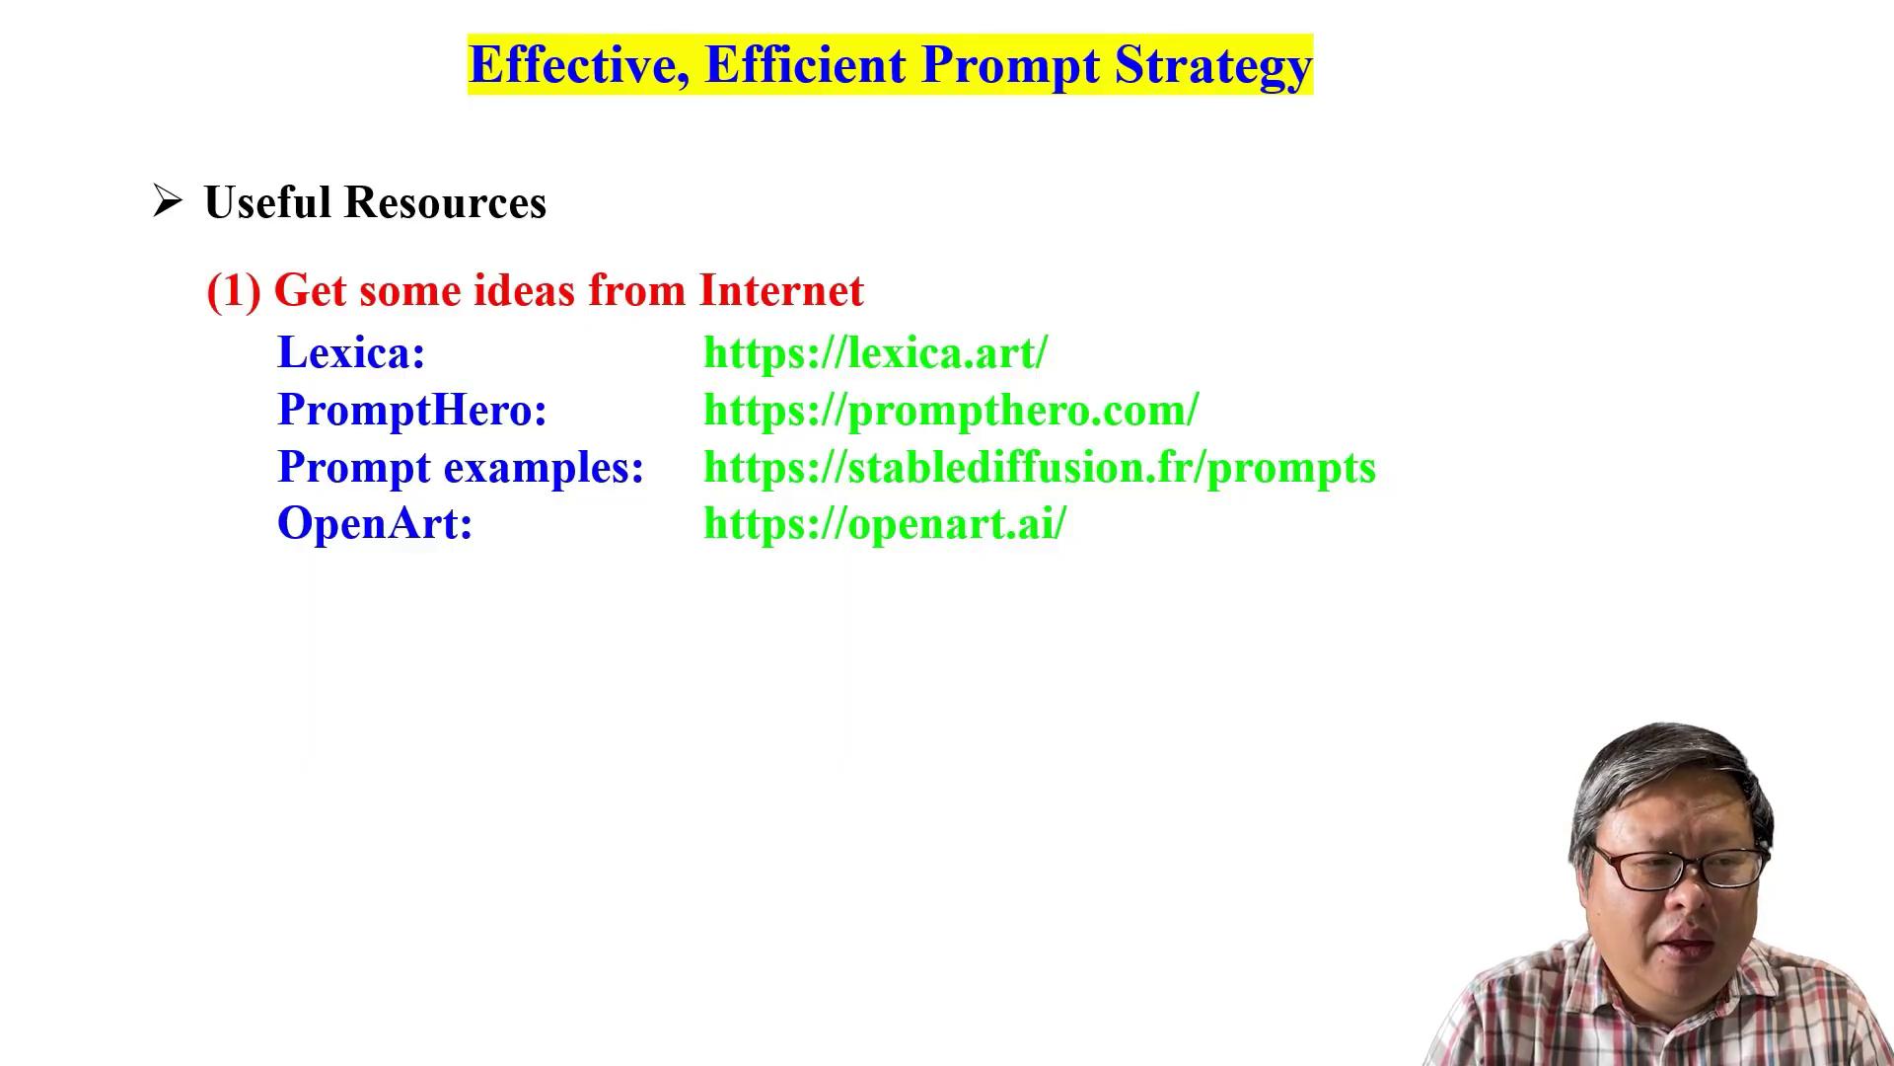
pyautogui.press('Right')
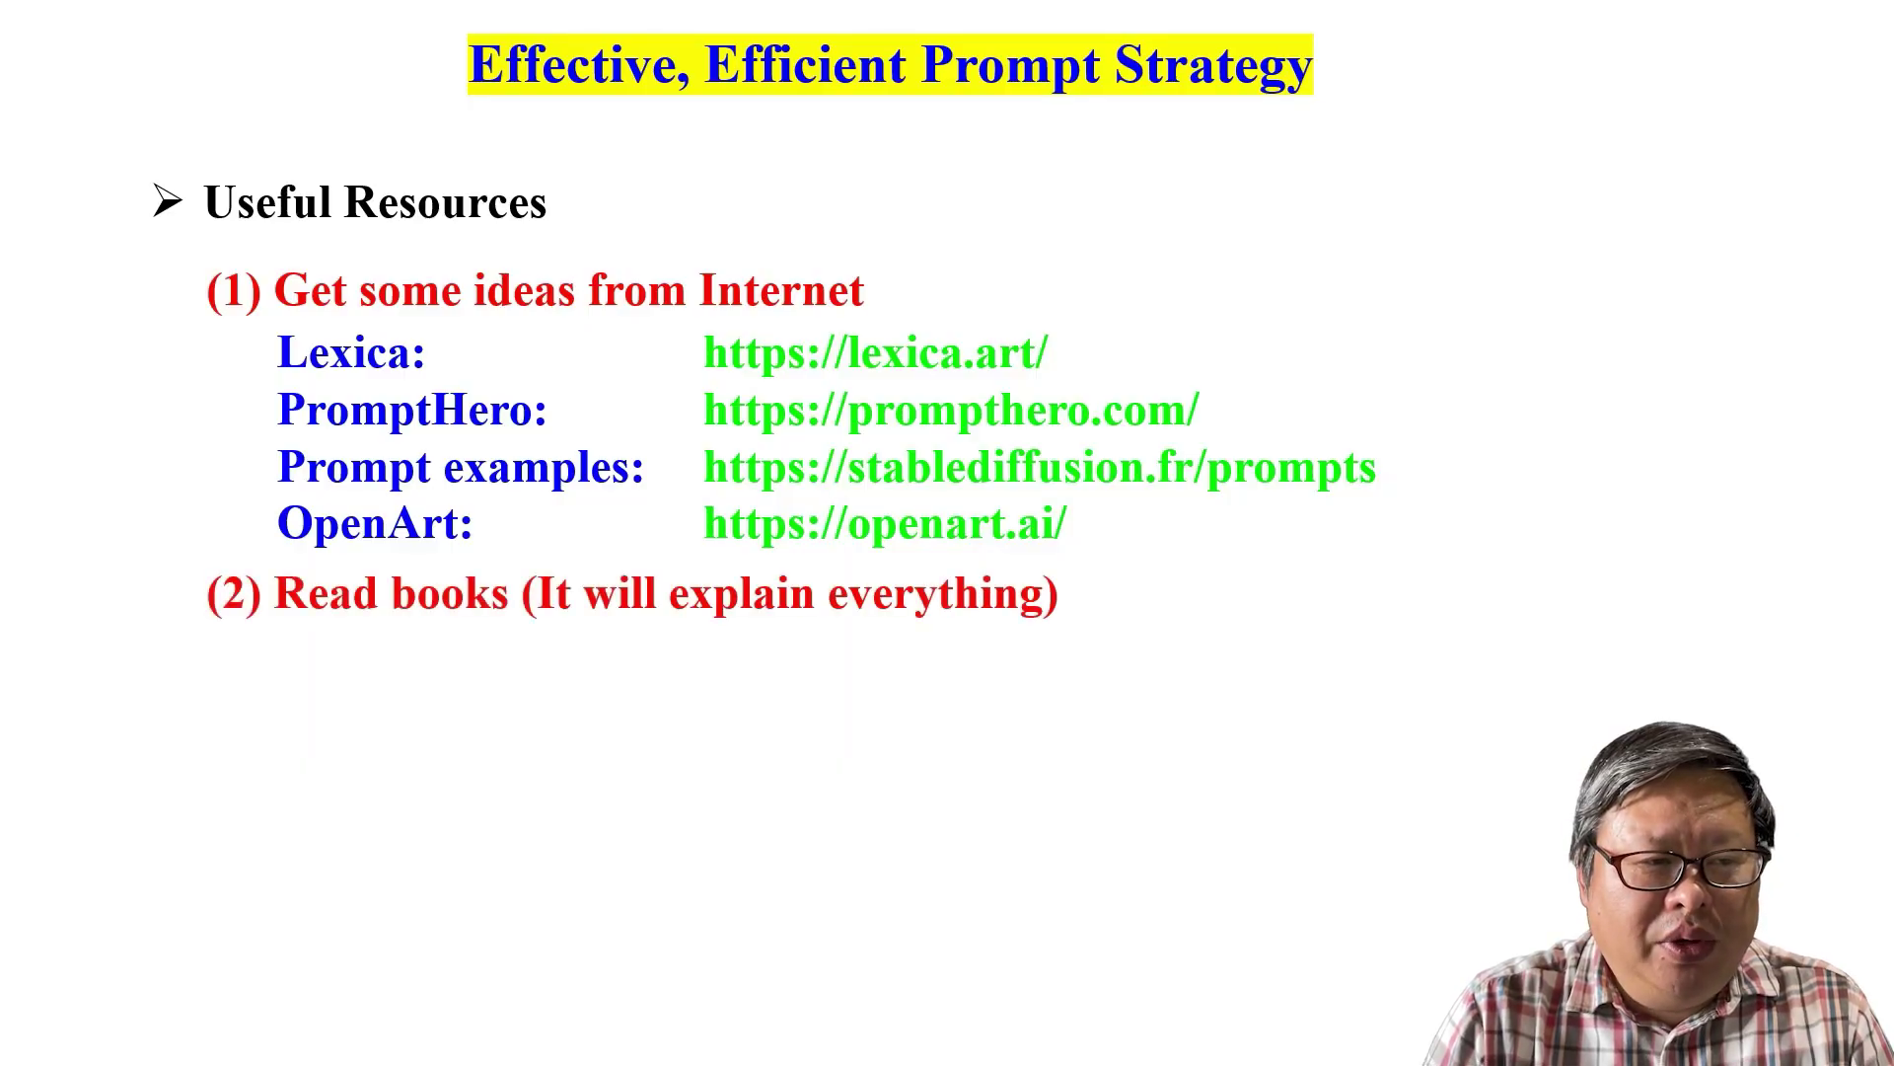
pyautogui.press('Right')
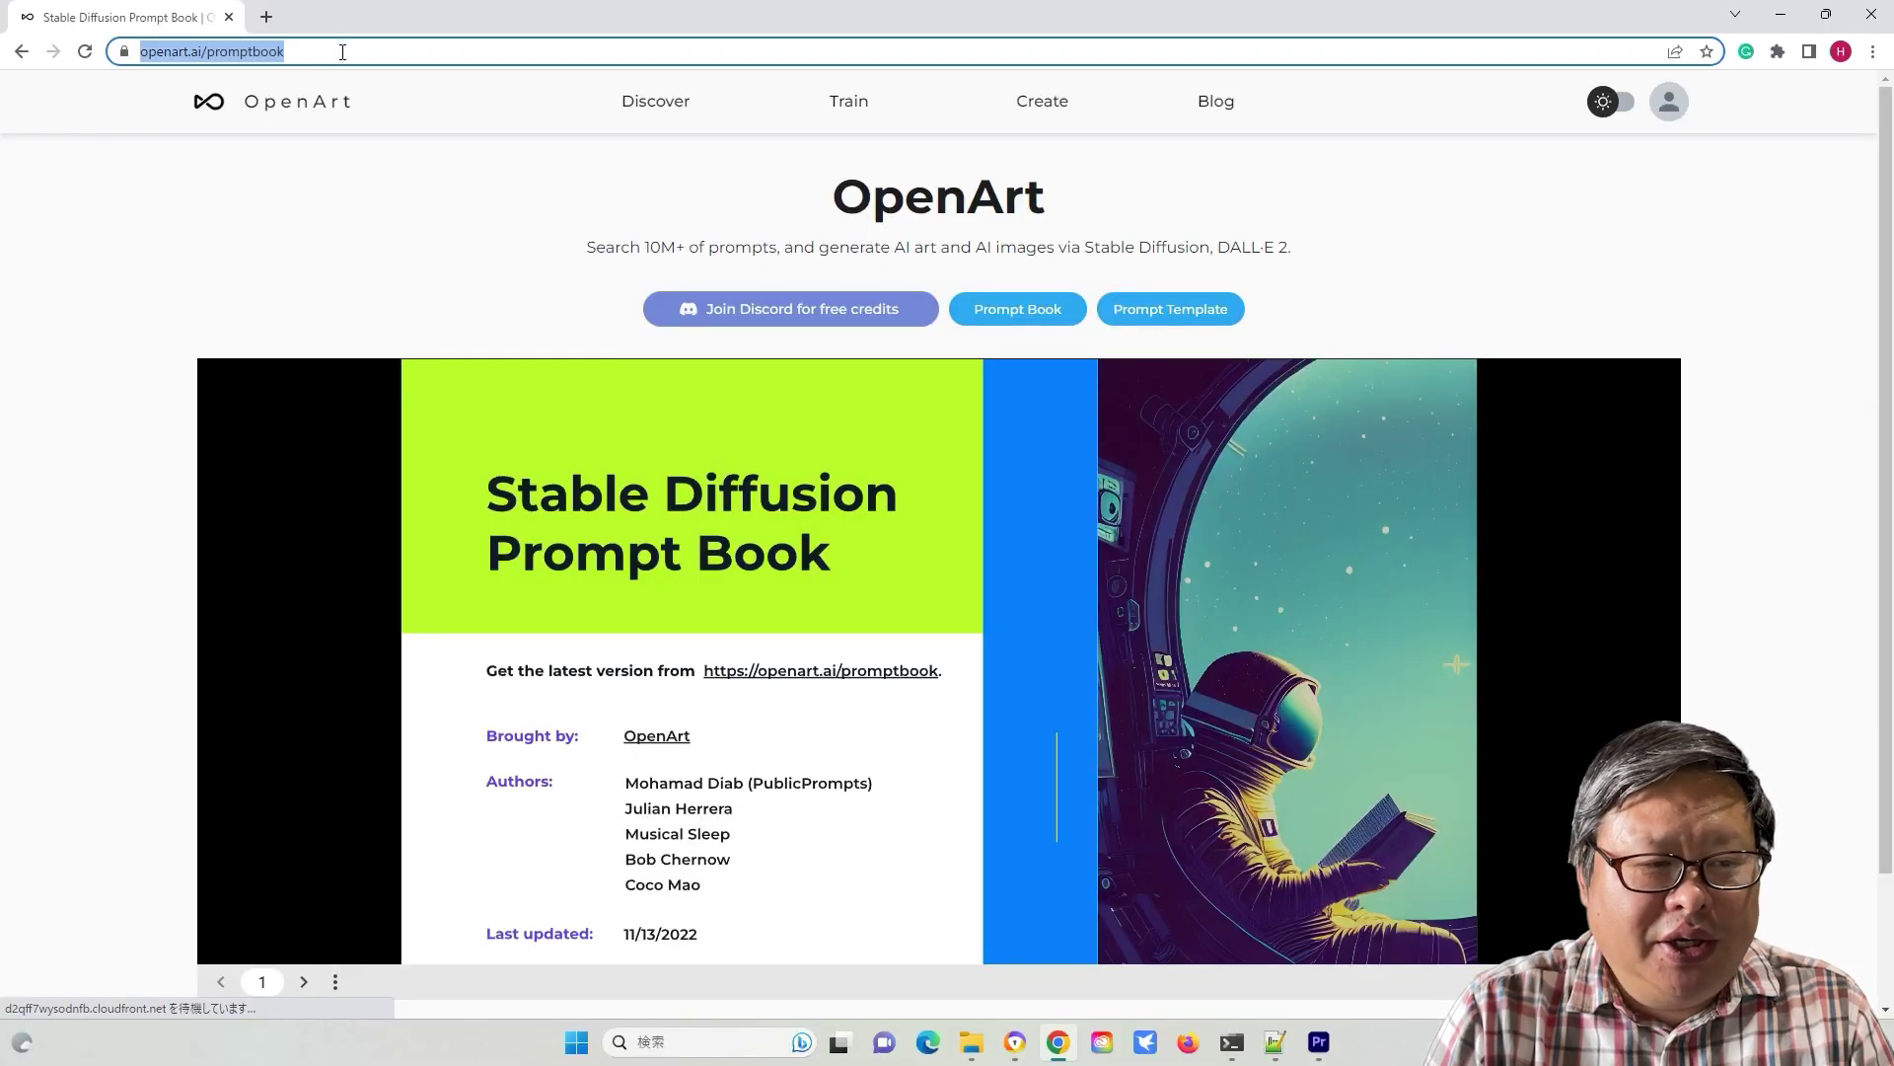
# View OpenArt's Stable Diffusion Prompt Book and read its PDF pages from the OpenArt introduction to the prompt engineering introduction
pyautogui.scroll(-1, 957, 918)
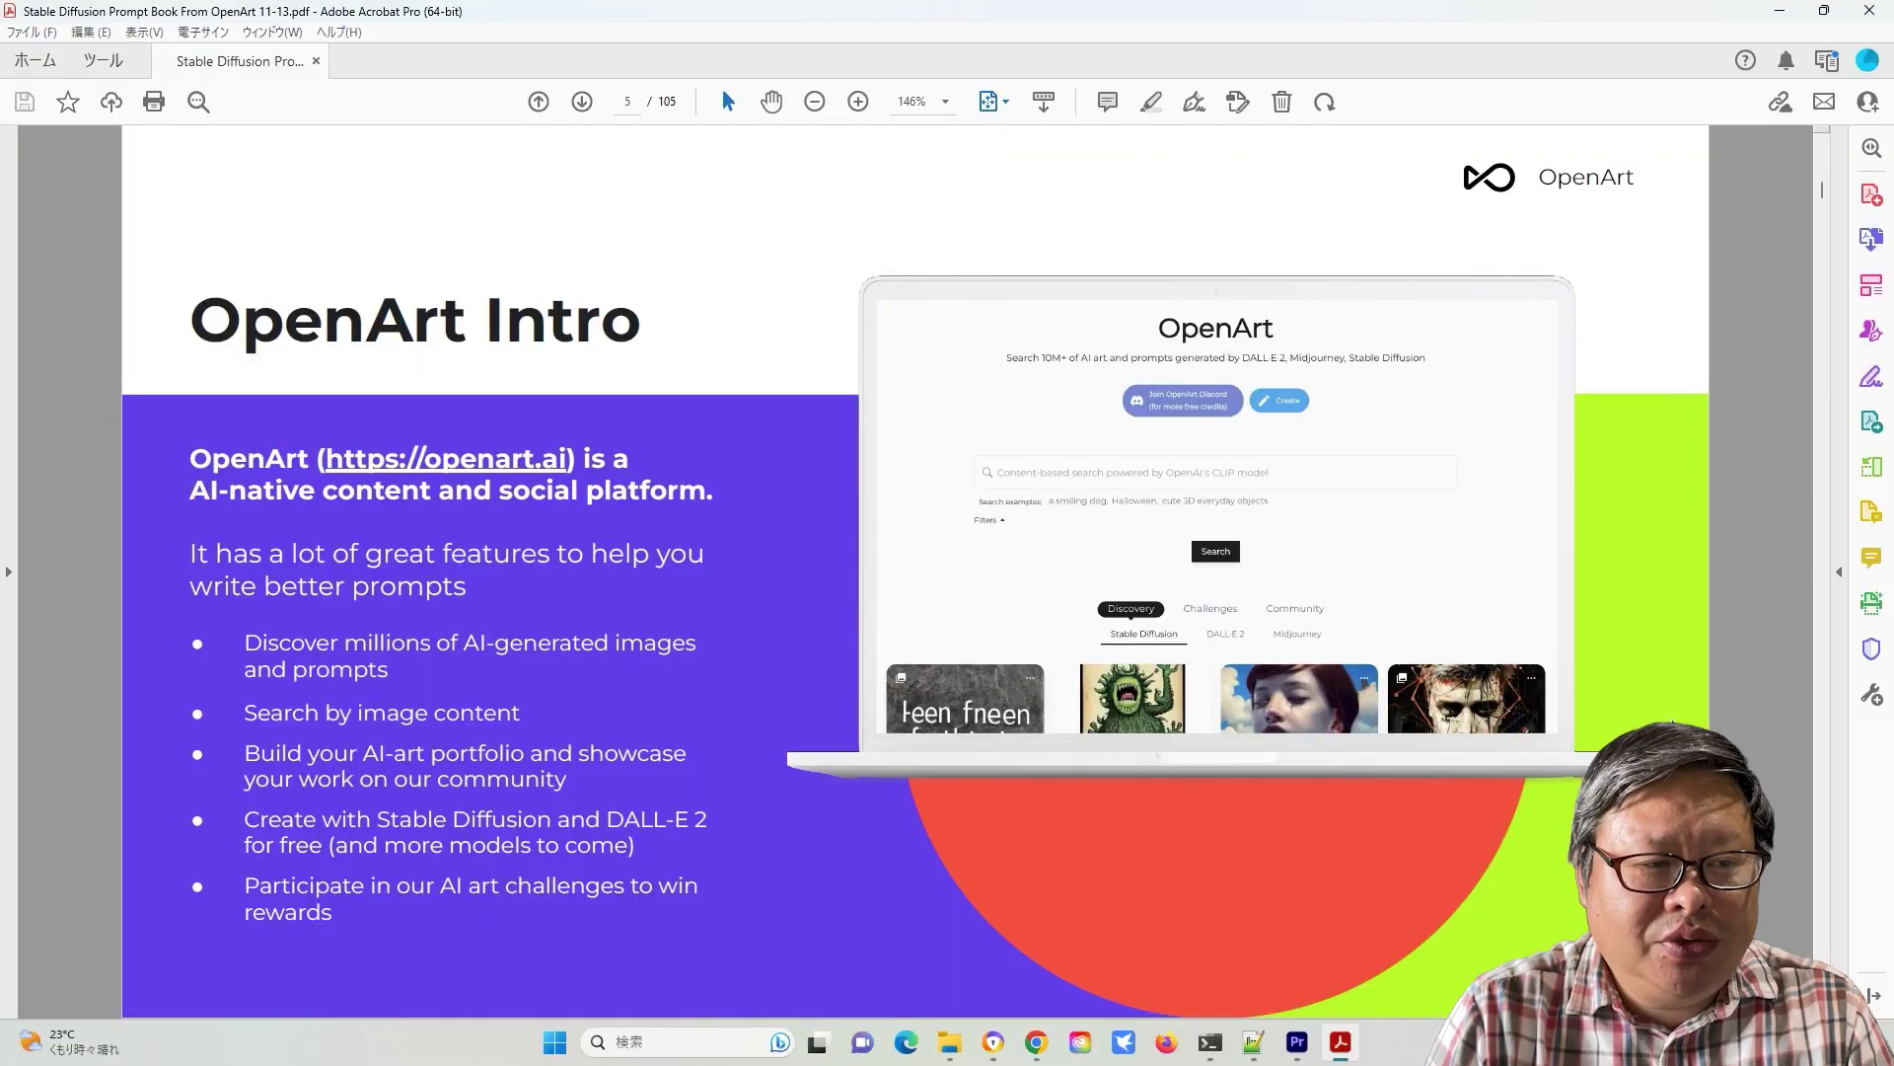
pyautogui.press('Right')
pyautogui.press('Right')
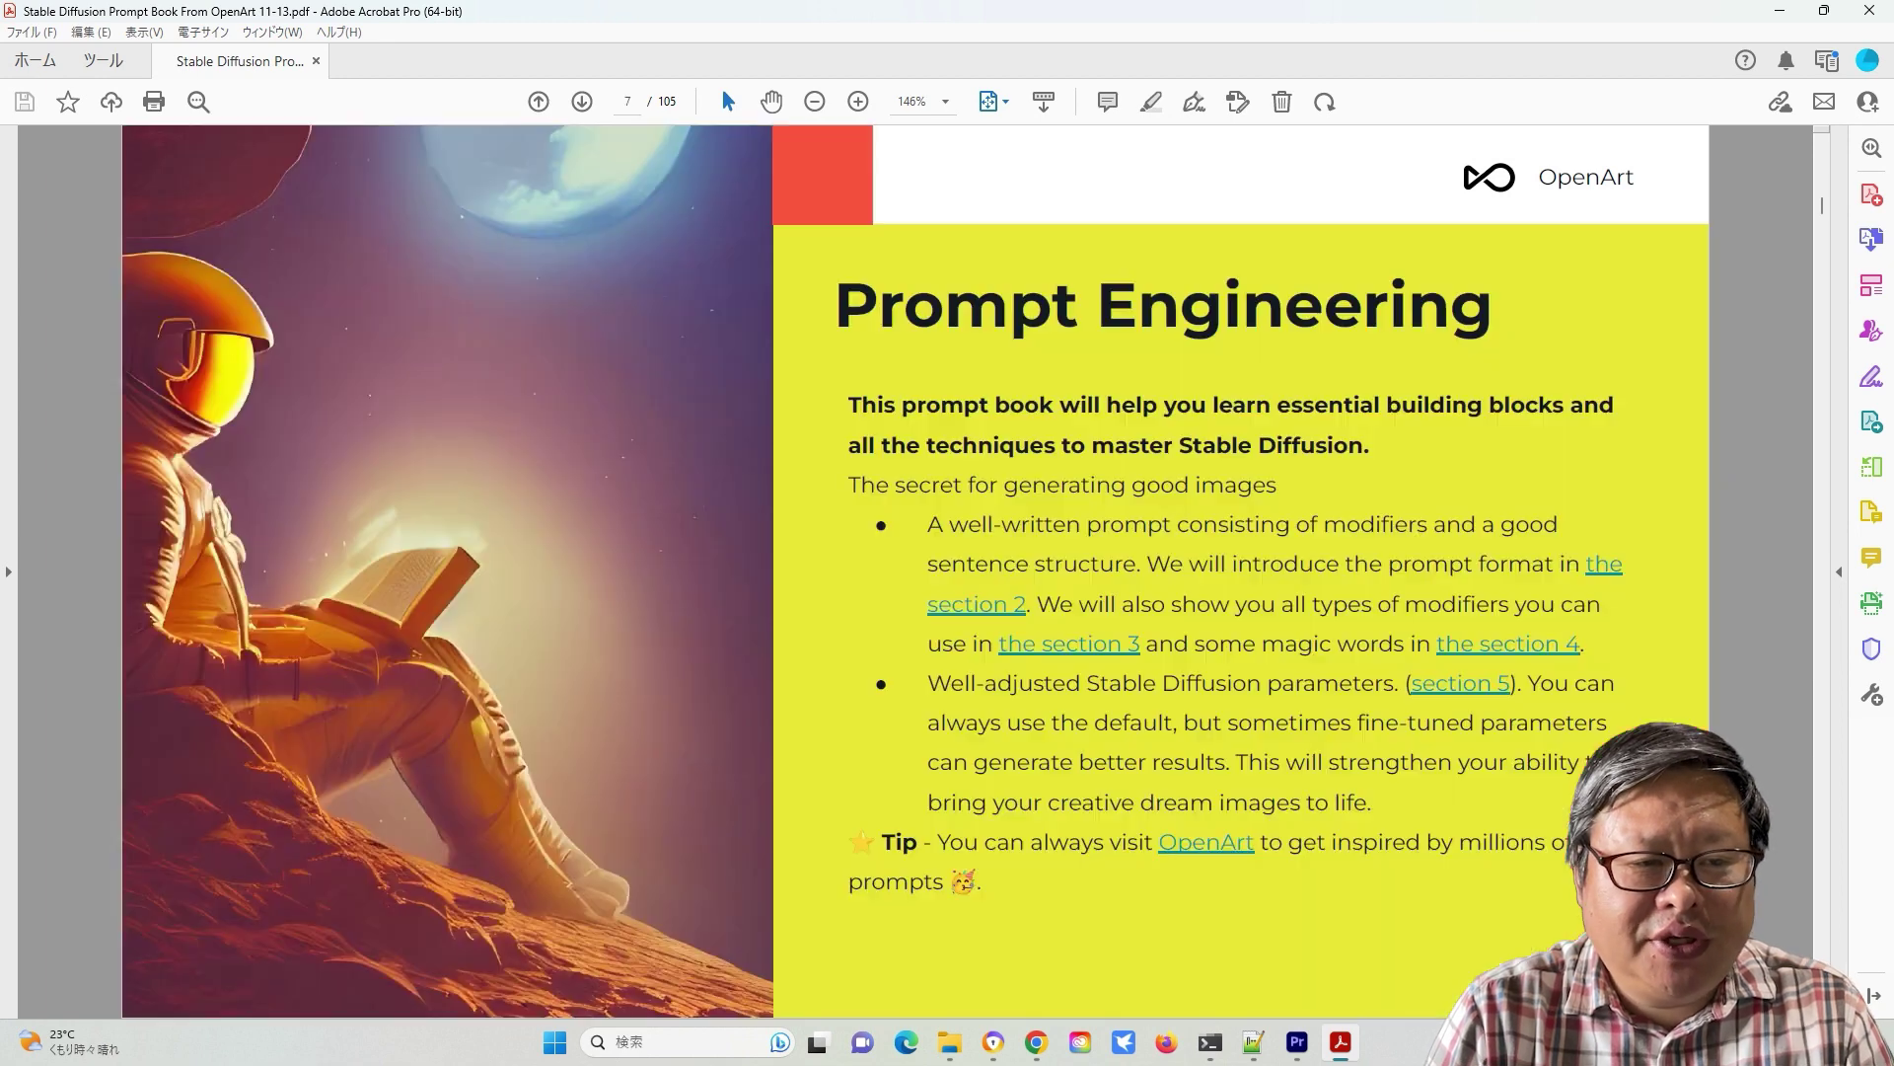
pyautogui.press('Right')
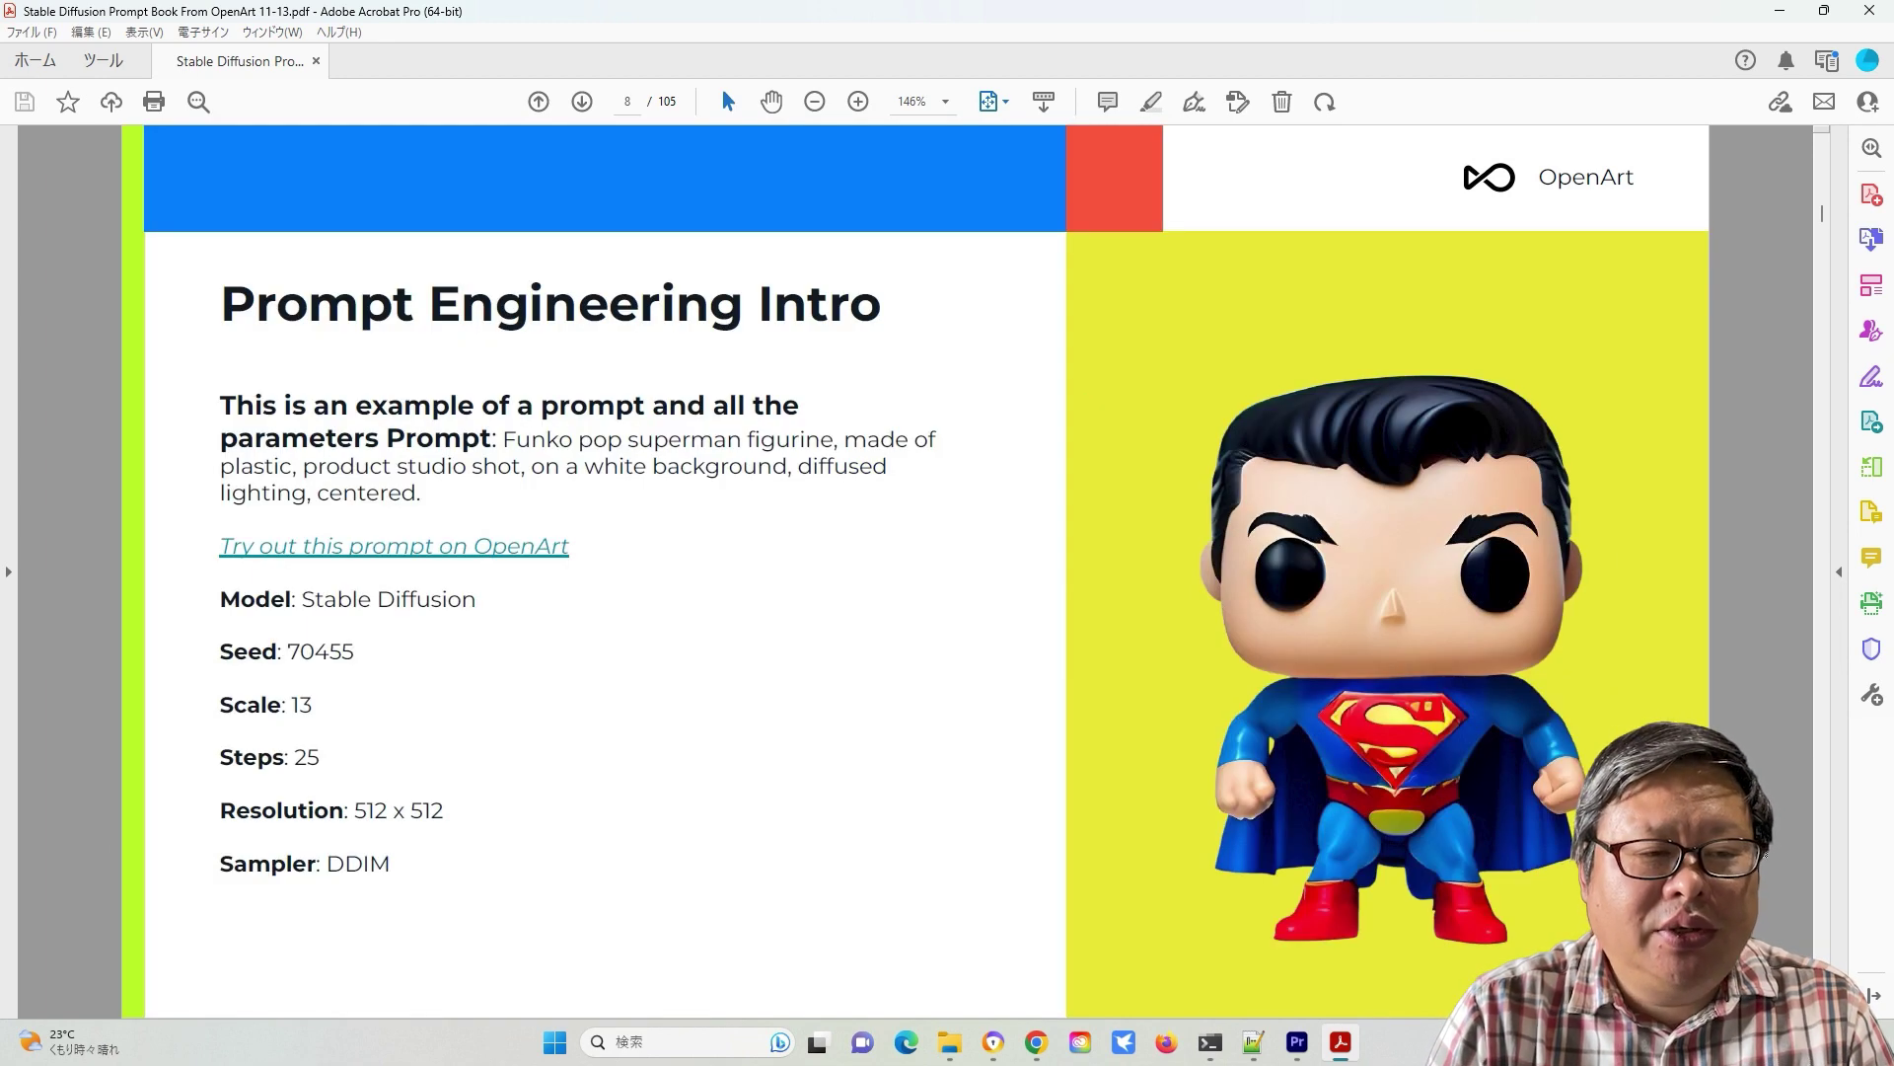
# Generate images in Stable Diffusion from the prompt "Funko pop superman figurine, made of plastic, product studio shot, on a white background, diffused lighting, centered." and view them
pyautogui.moveTo(505, 438); pyautogui.dragTo(443, 501)
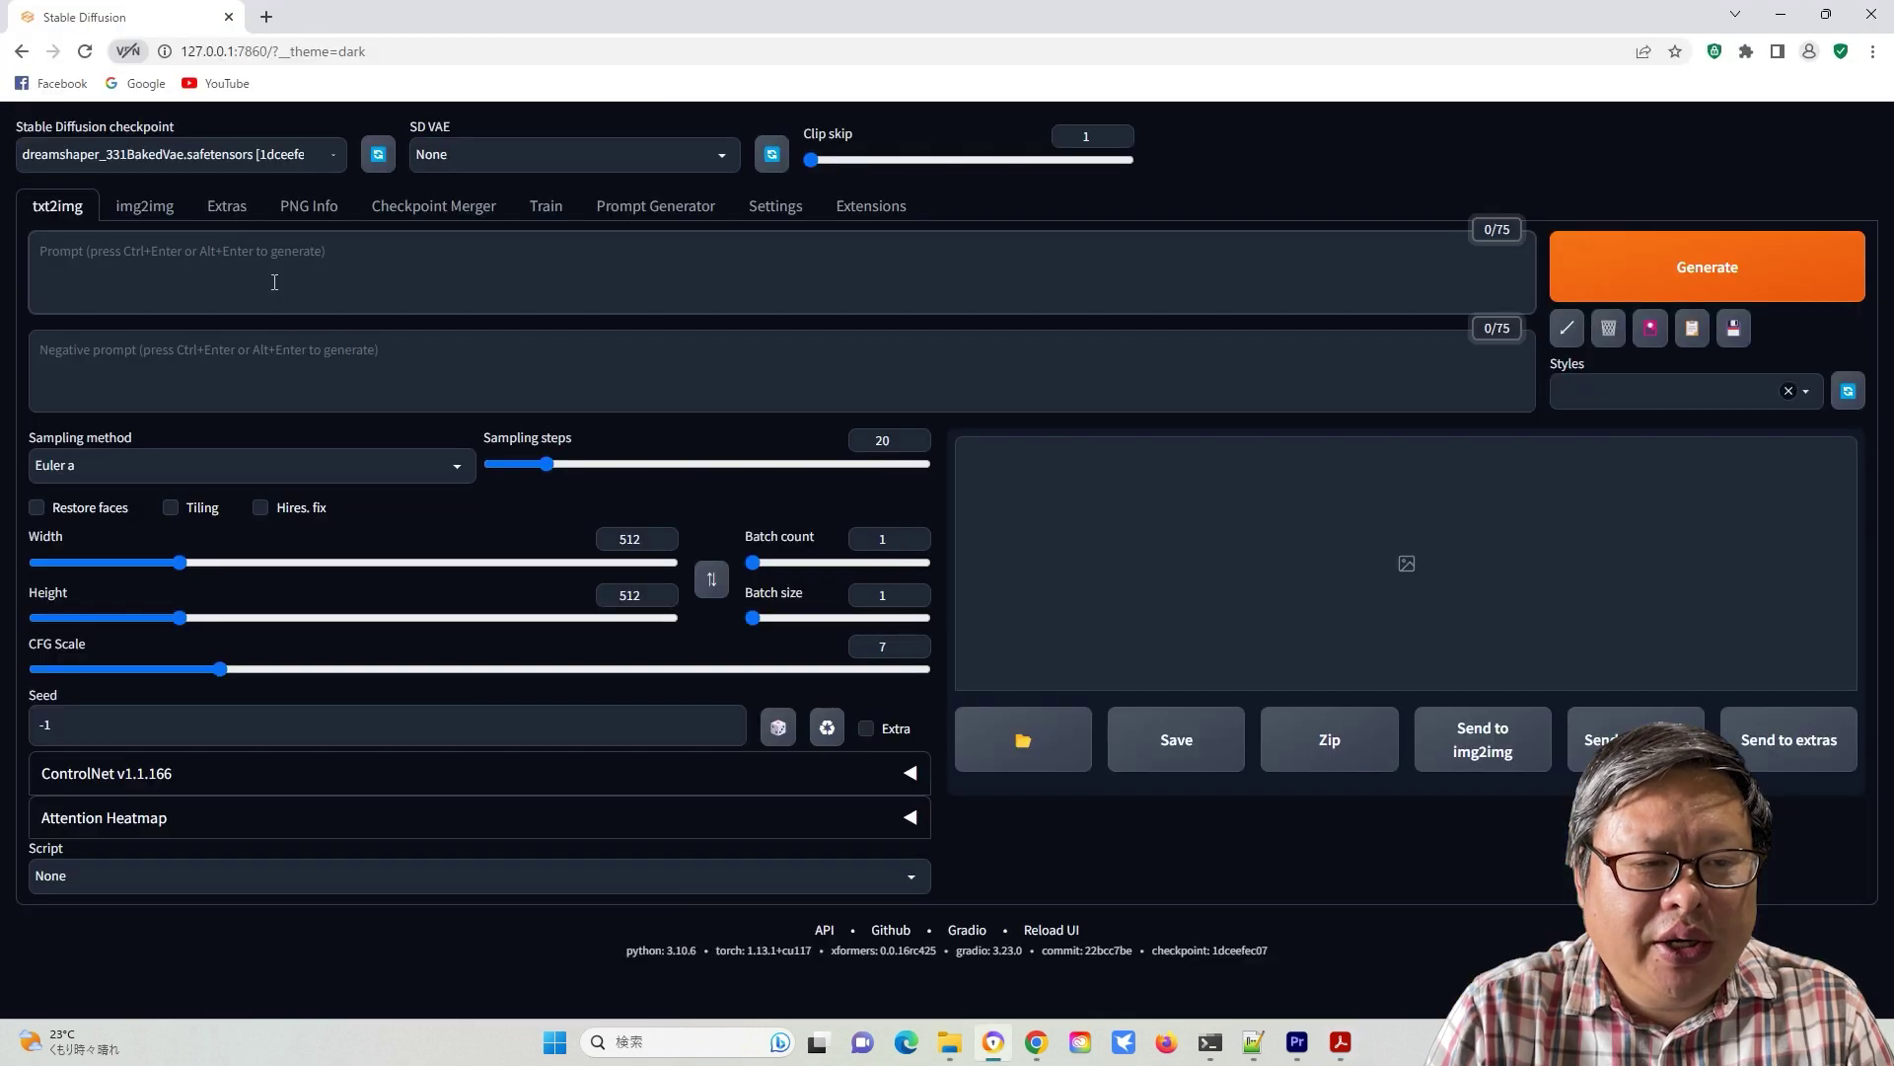
pyautogui.write('Funko pop superman figurine, made of plastic, product studio shot, on a white background, diffused lighting, centered.')
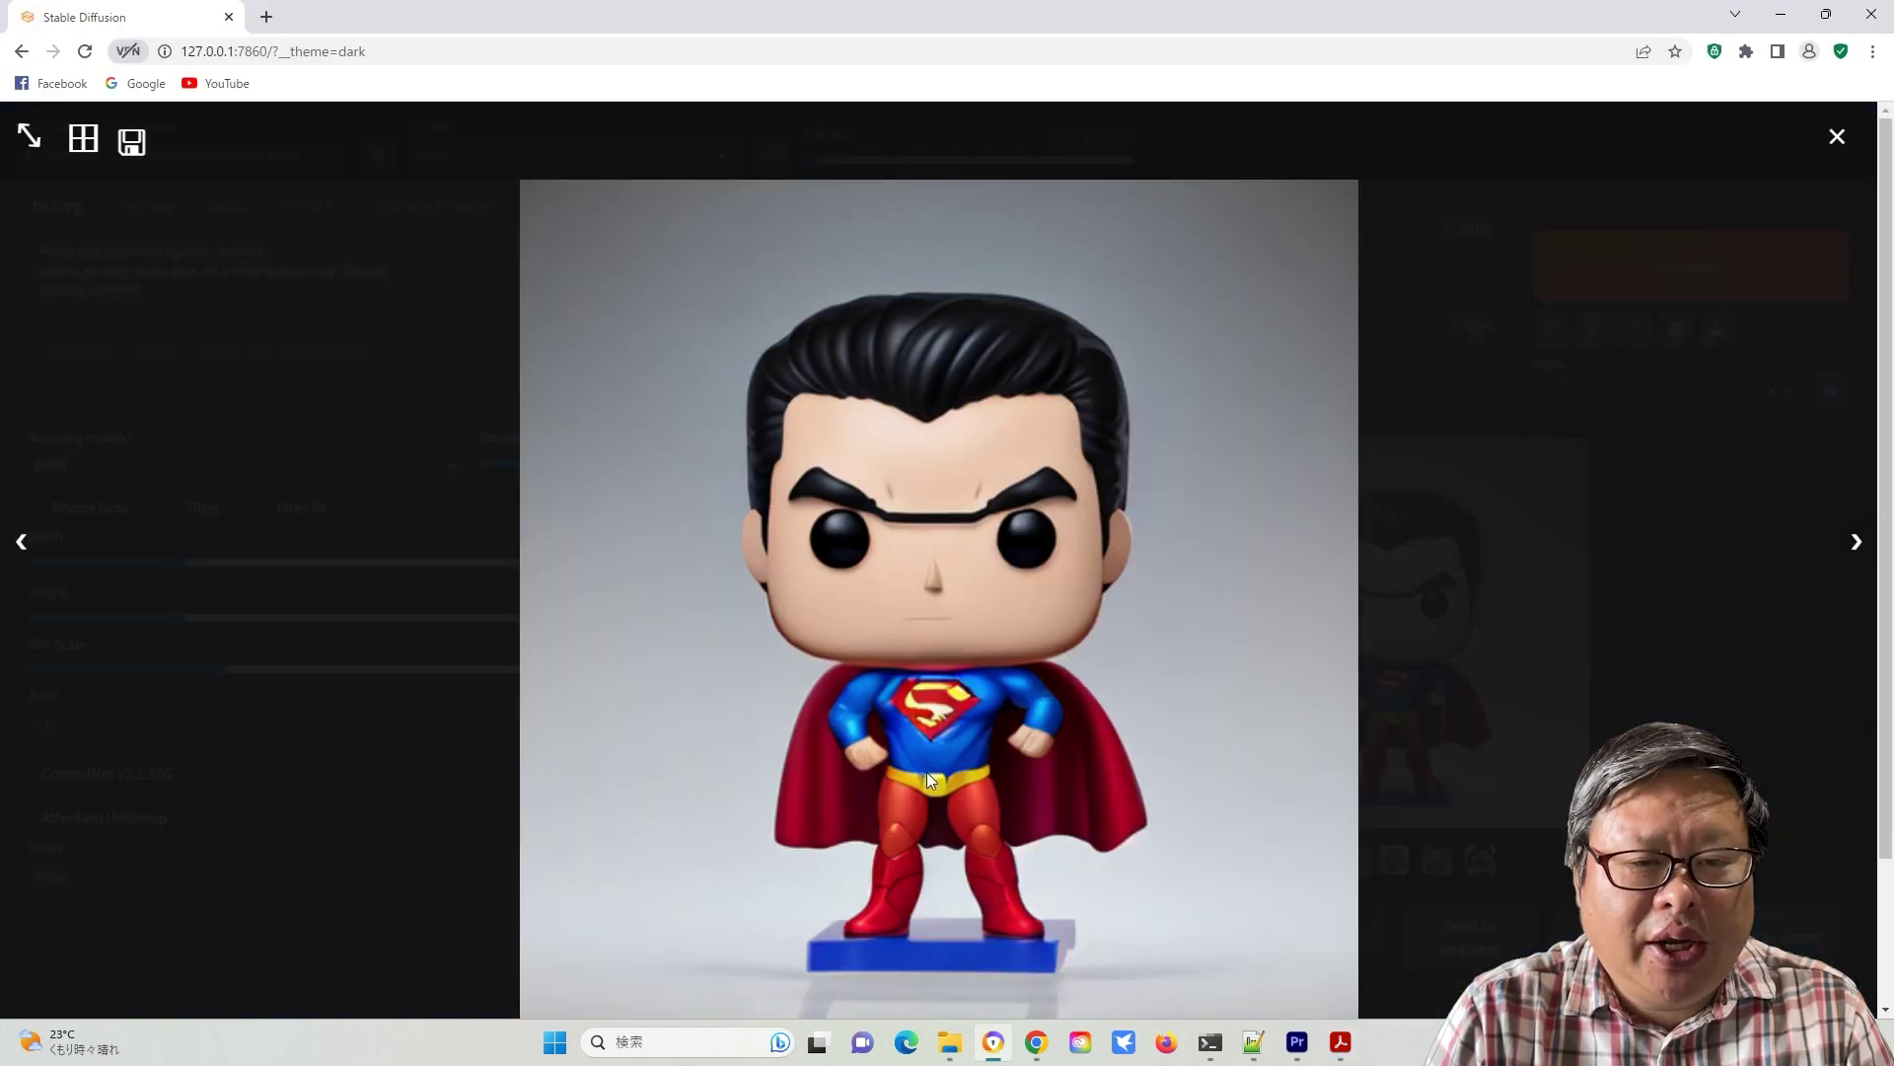
pyautogui.click(1855, 546)
pyautogui.click(1855, 546)
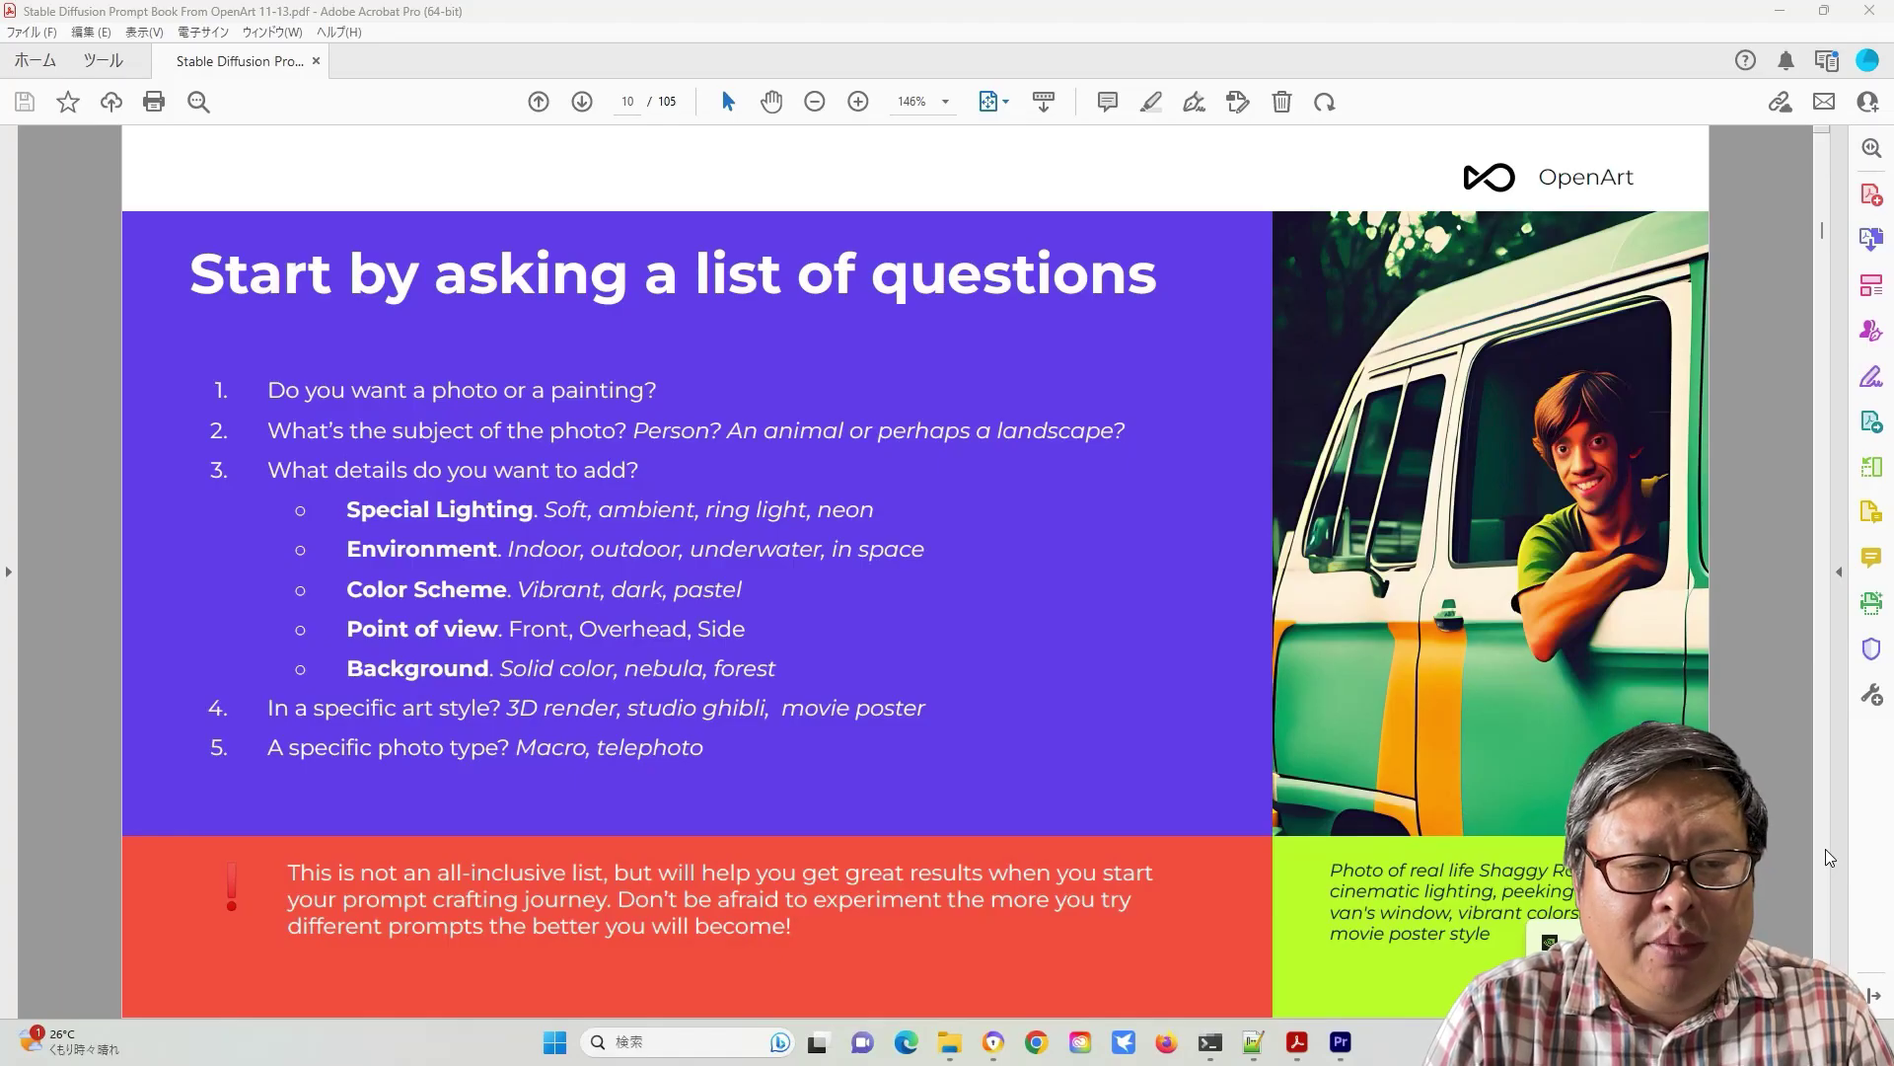
# Read the prompt book's pages from the list of starting questions through word order, modifiers, photography styles and cameras
pyautogui.scroll(-1, 1793, 824)
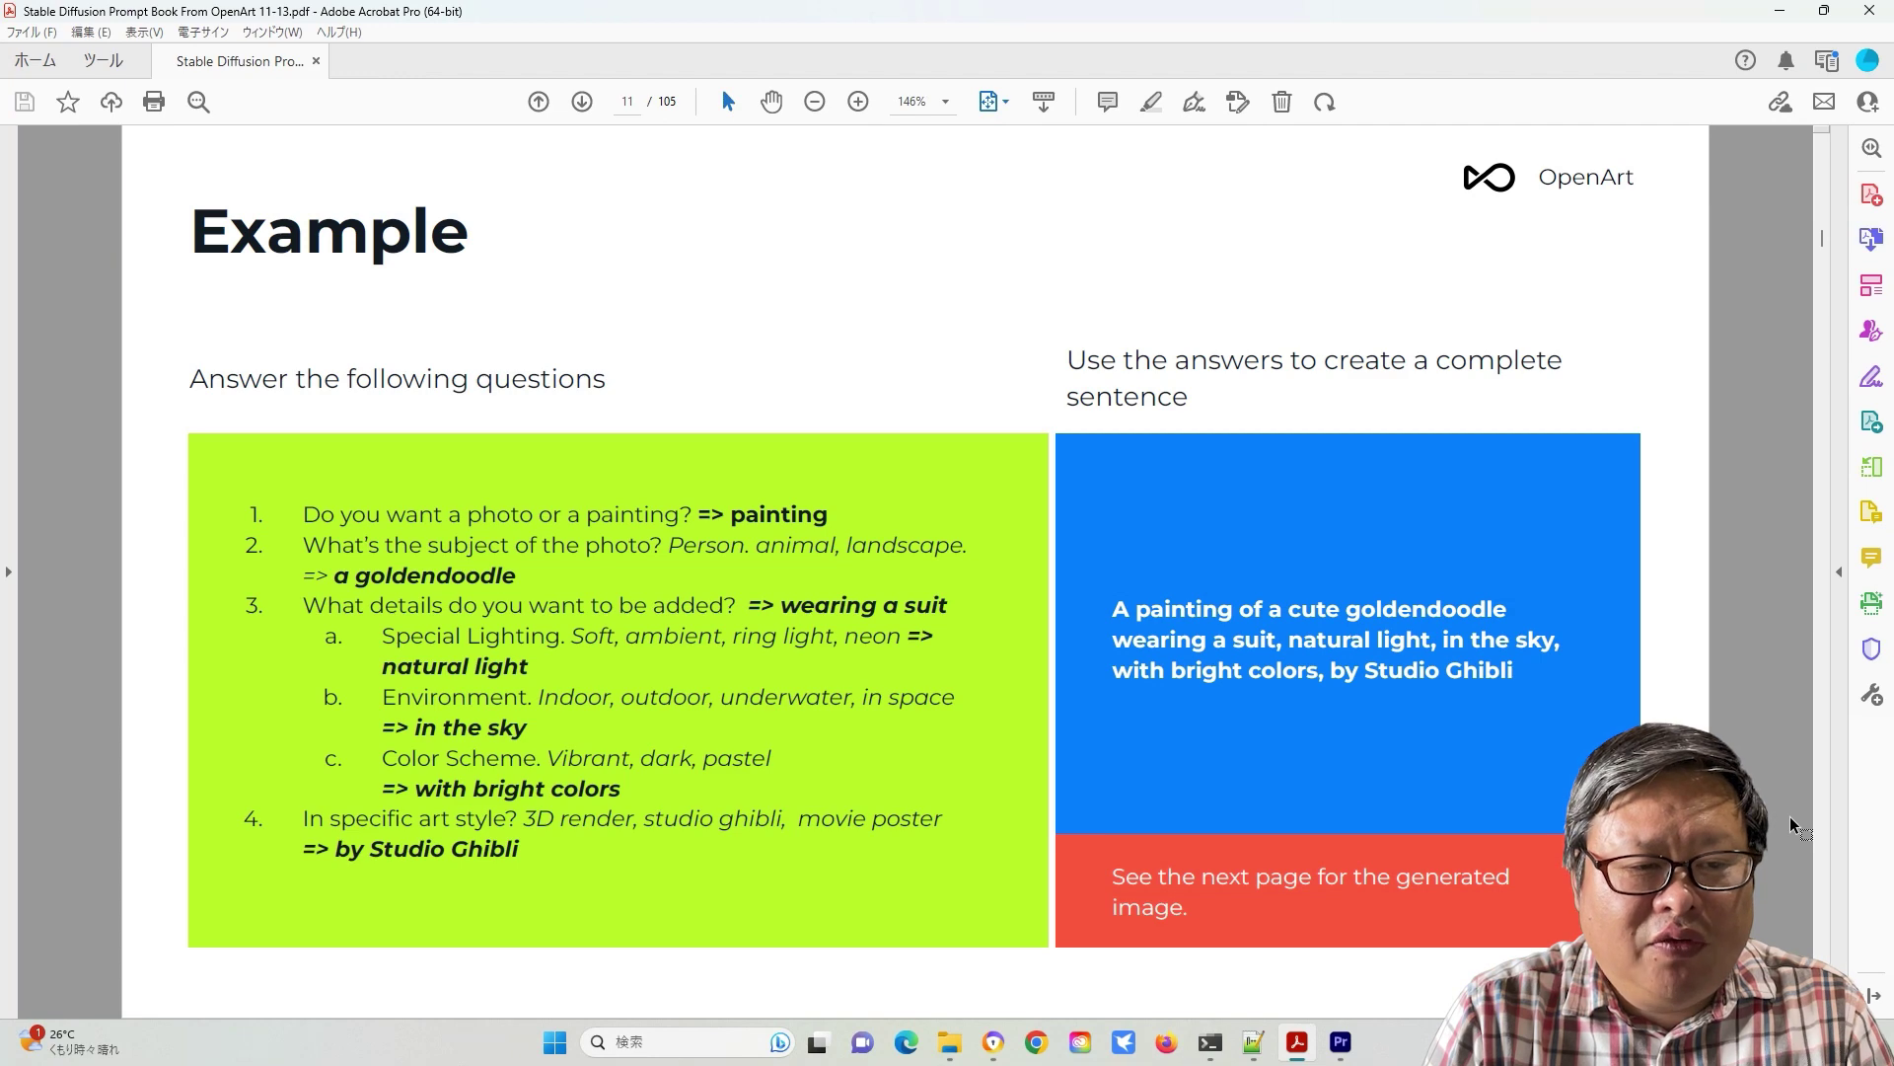
pyautogui.scroll(-3, 1793, 824)
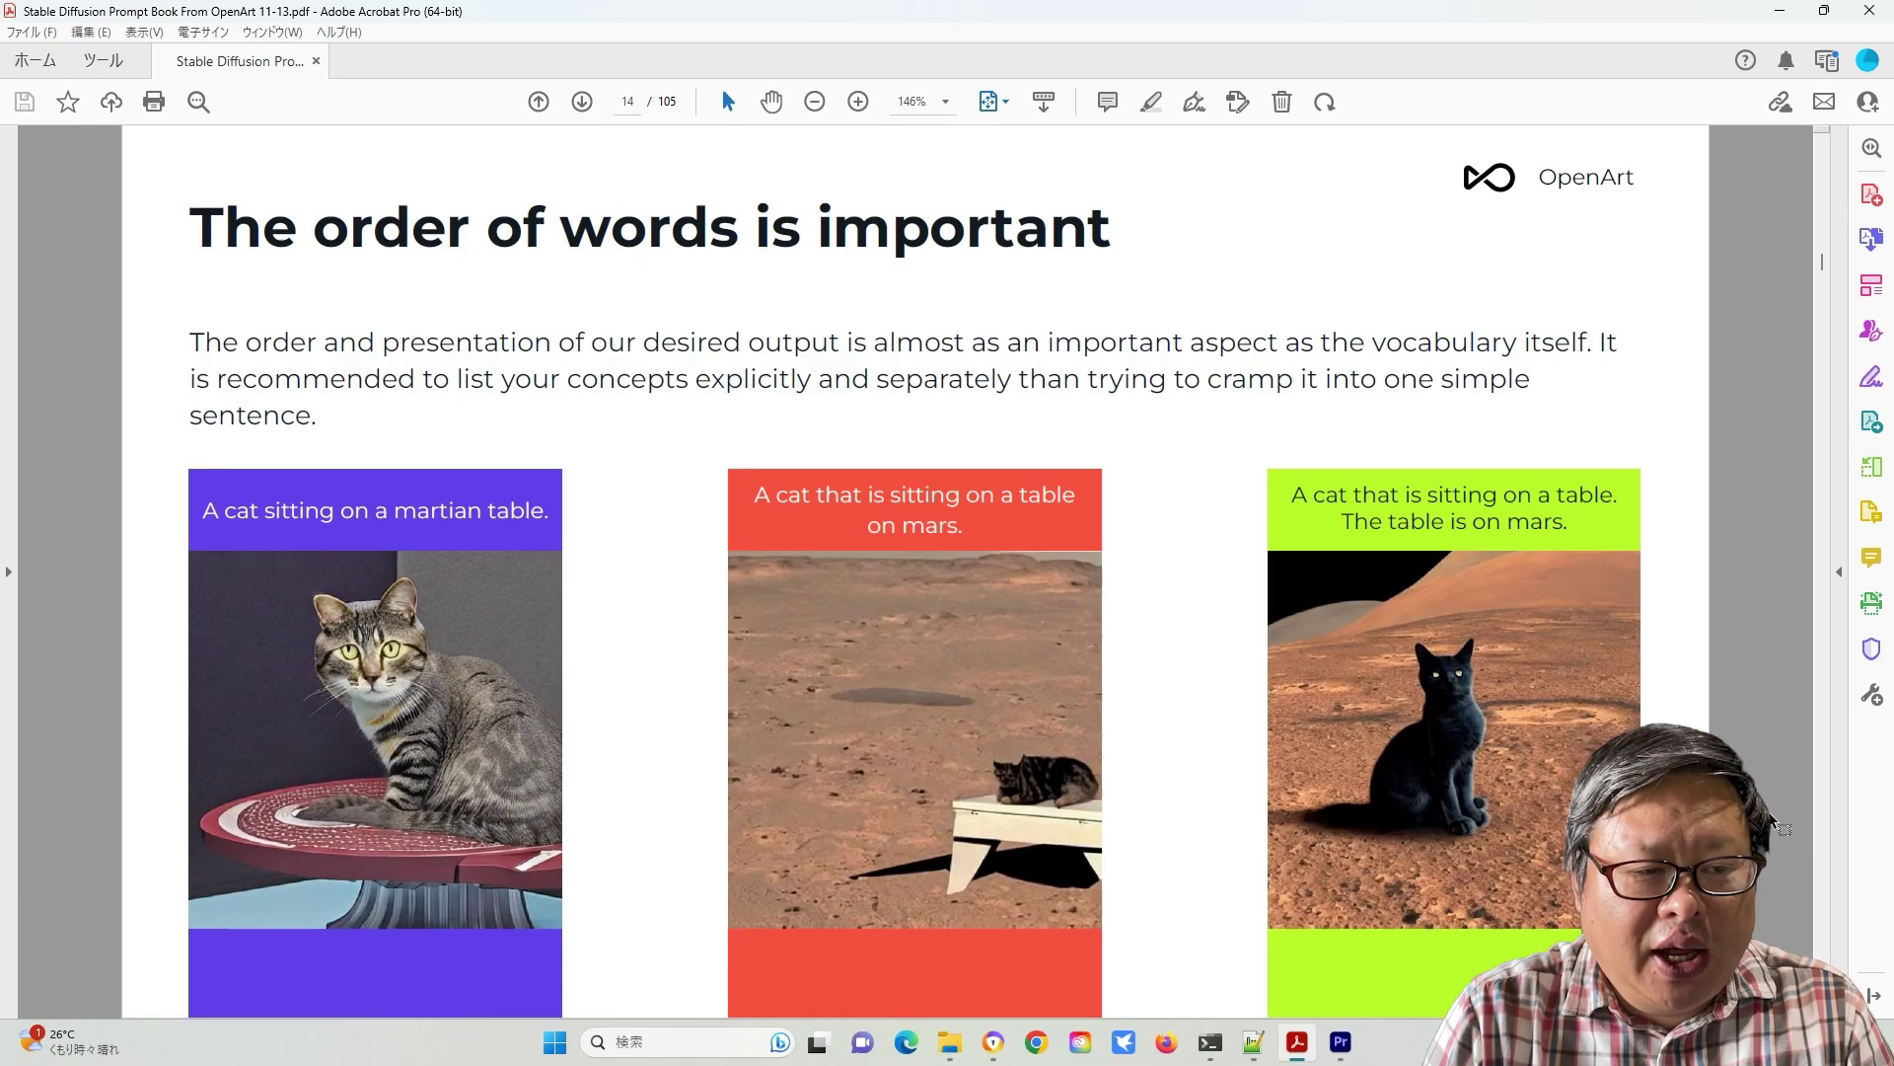
pyautogui.scroll(-1, 1784, 829)
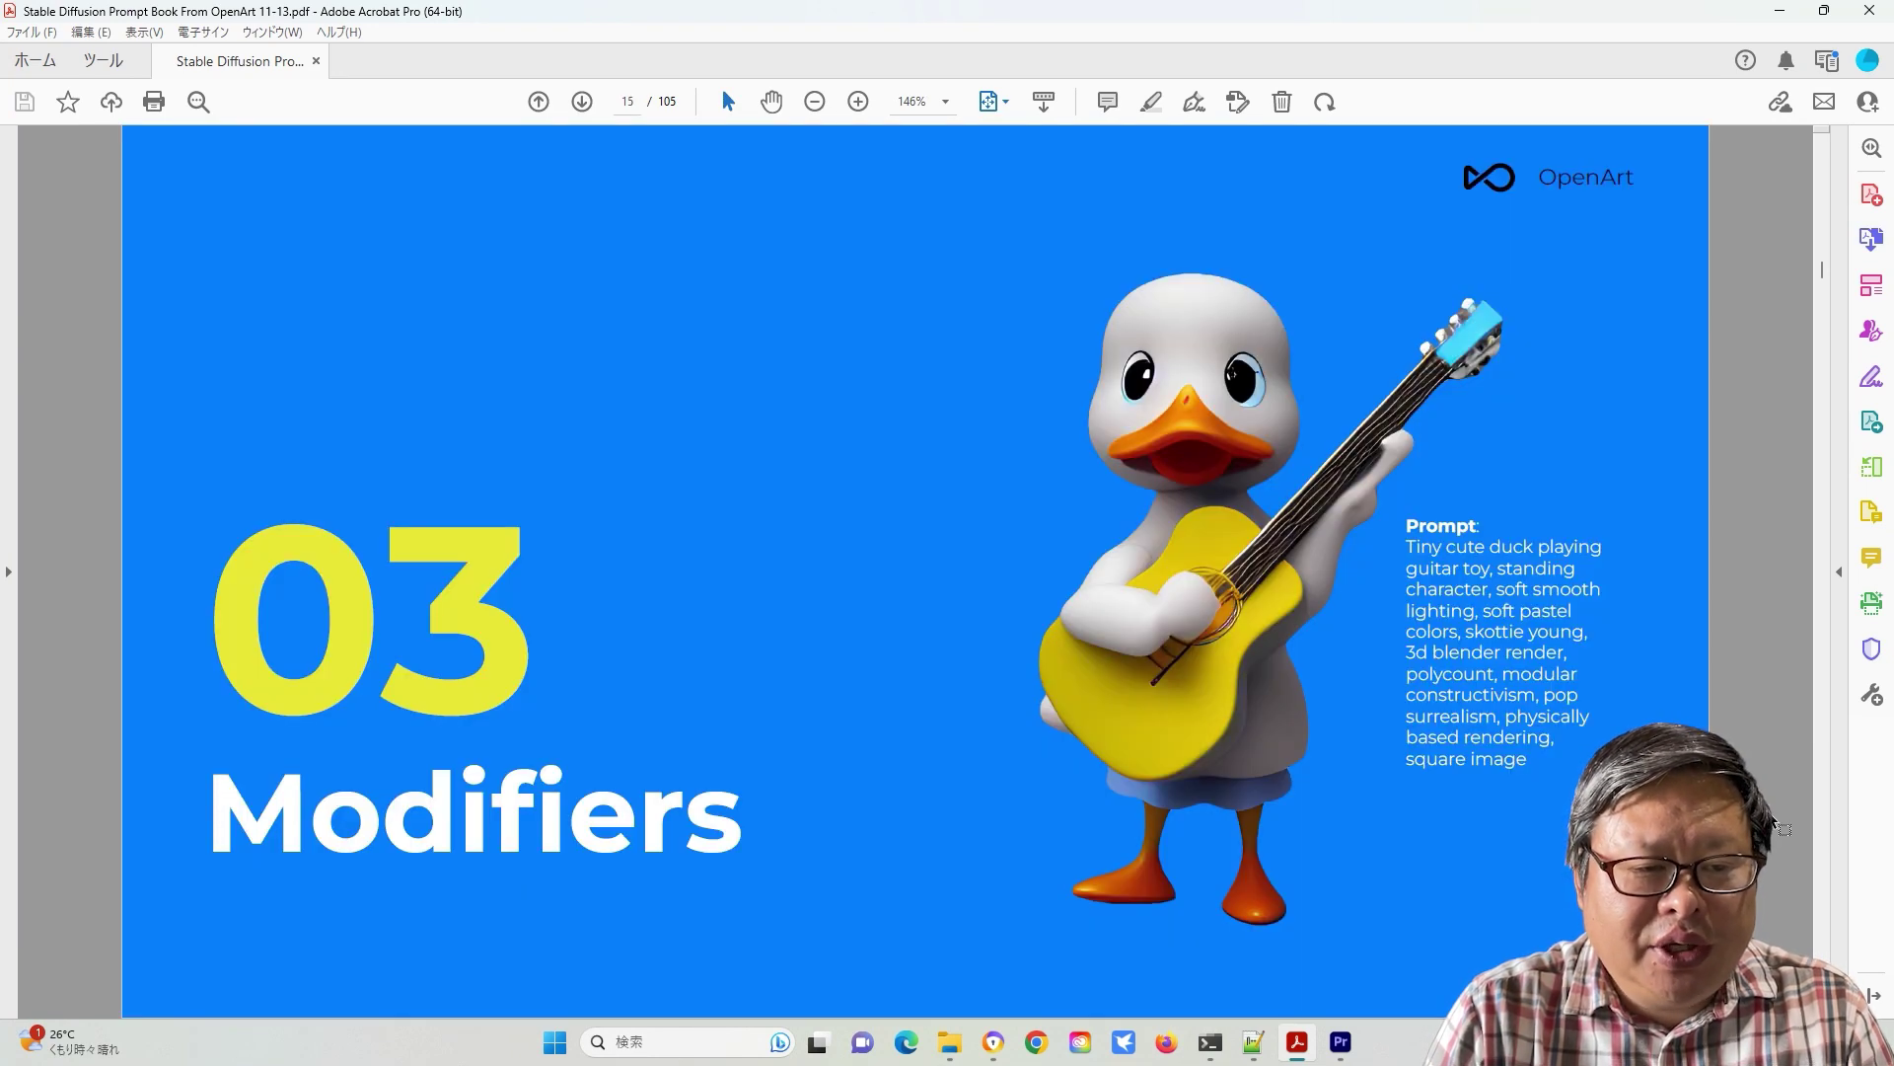
pyautogui.scroll(-1, 1784, 829)
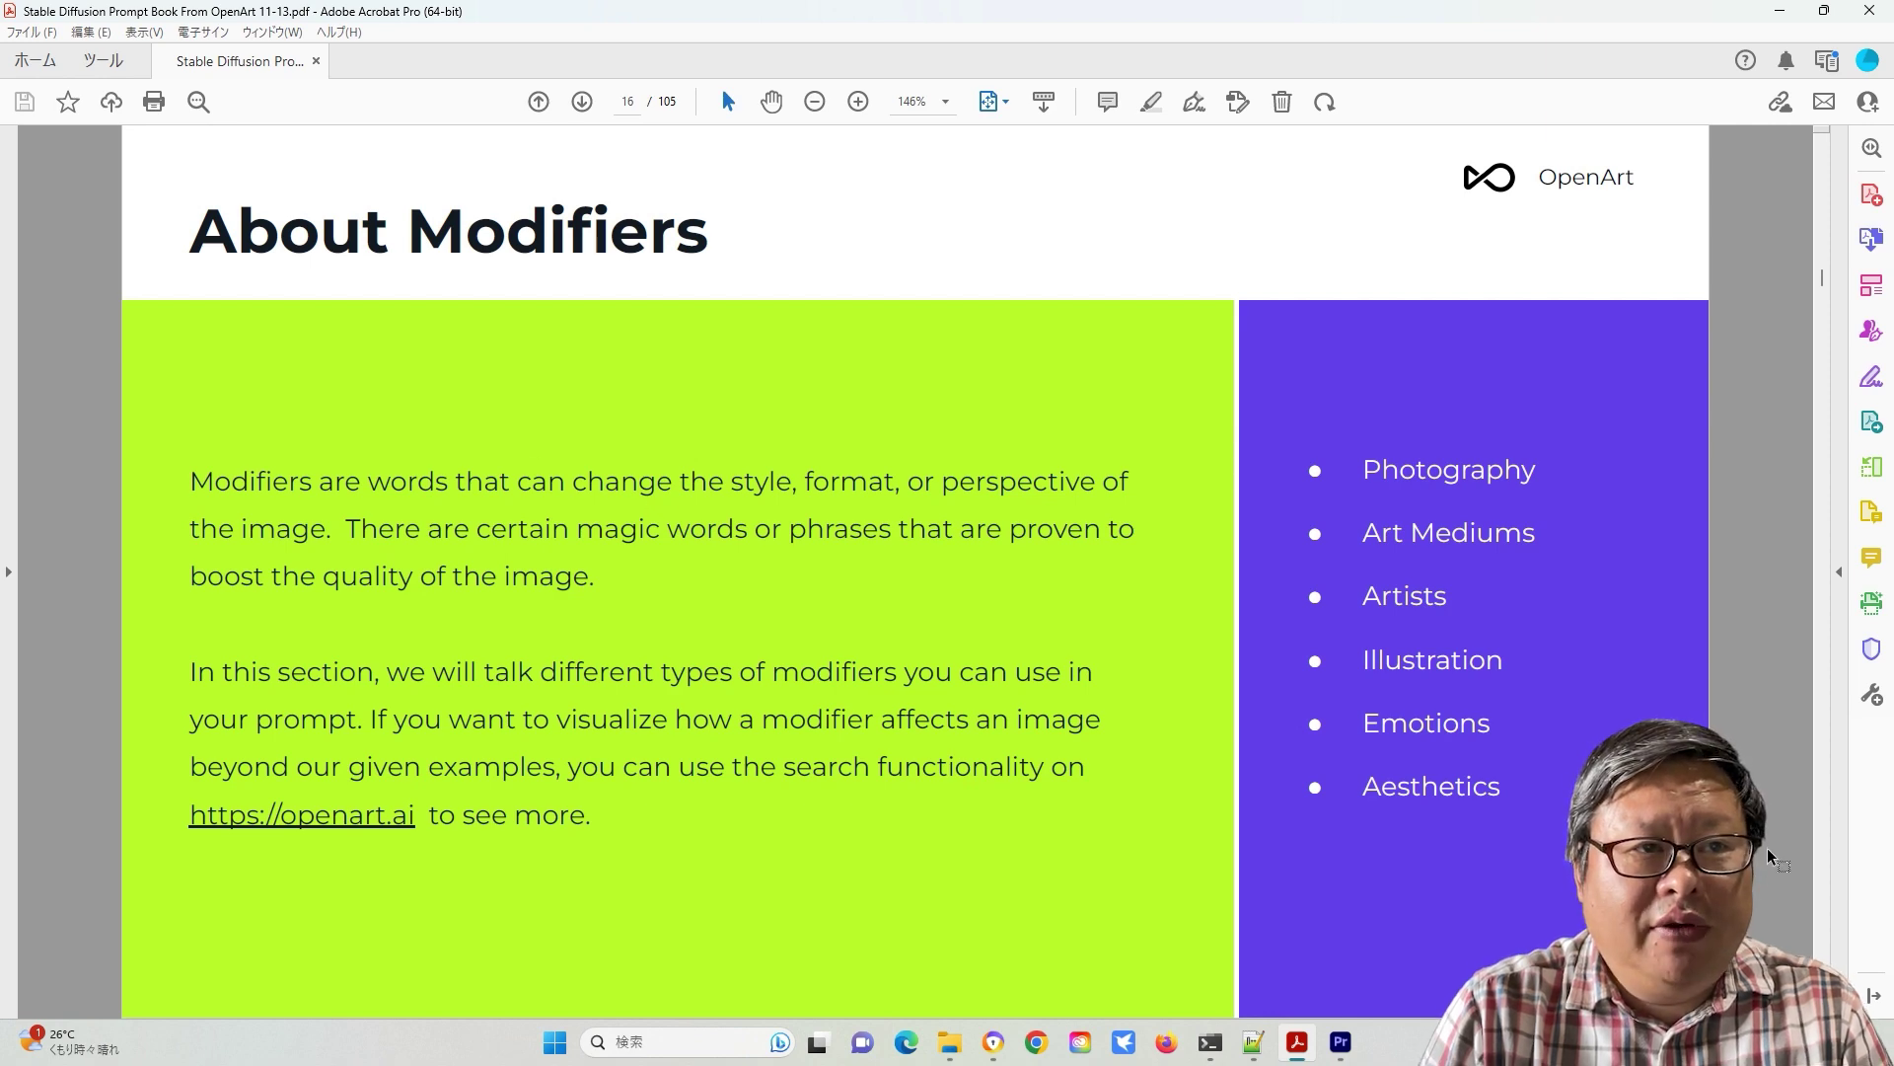
pyautogui.scroll(-1, 1771, 856)
pyautogui.scroll(-2, 1766, 850)
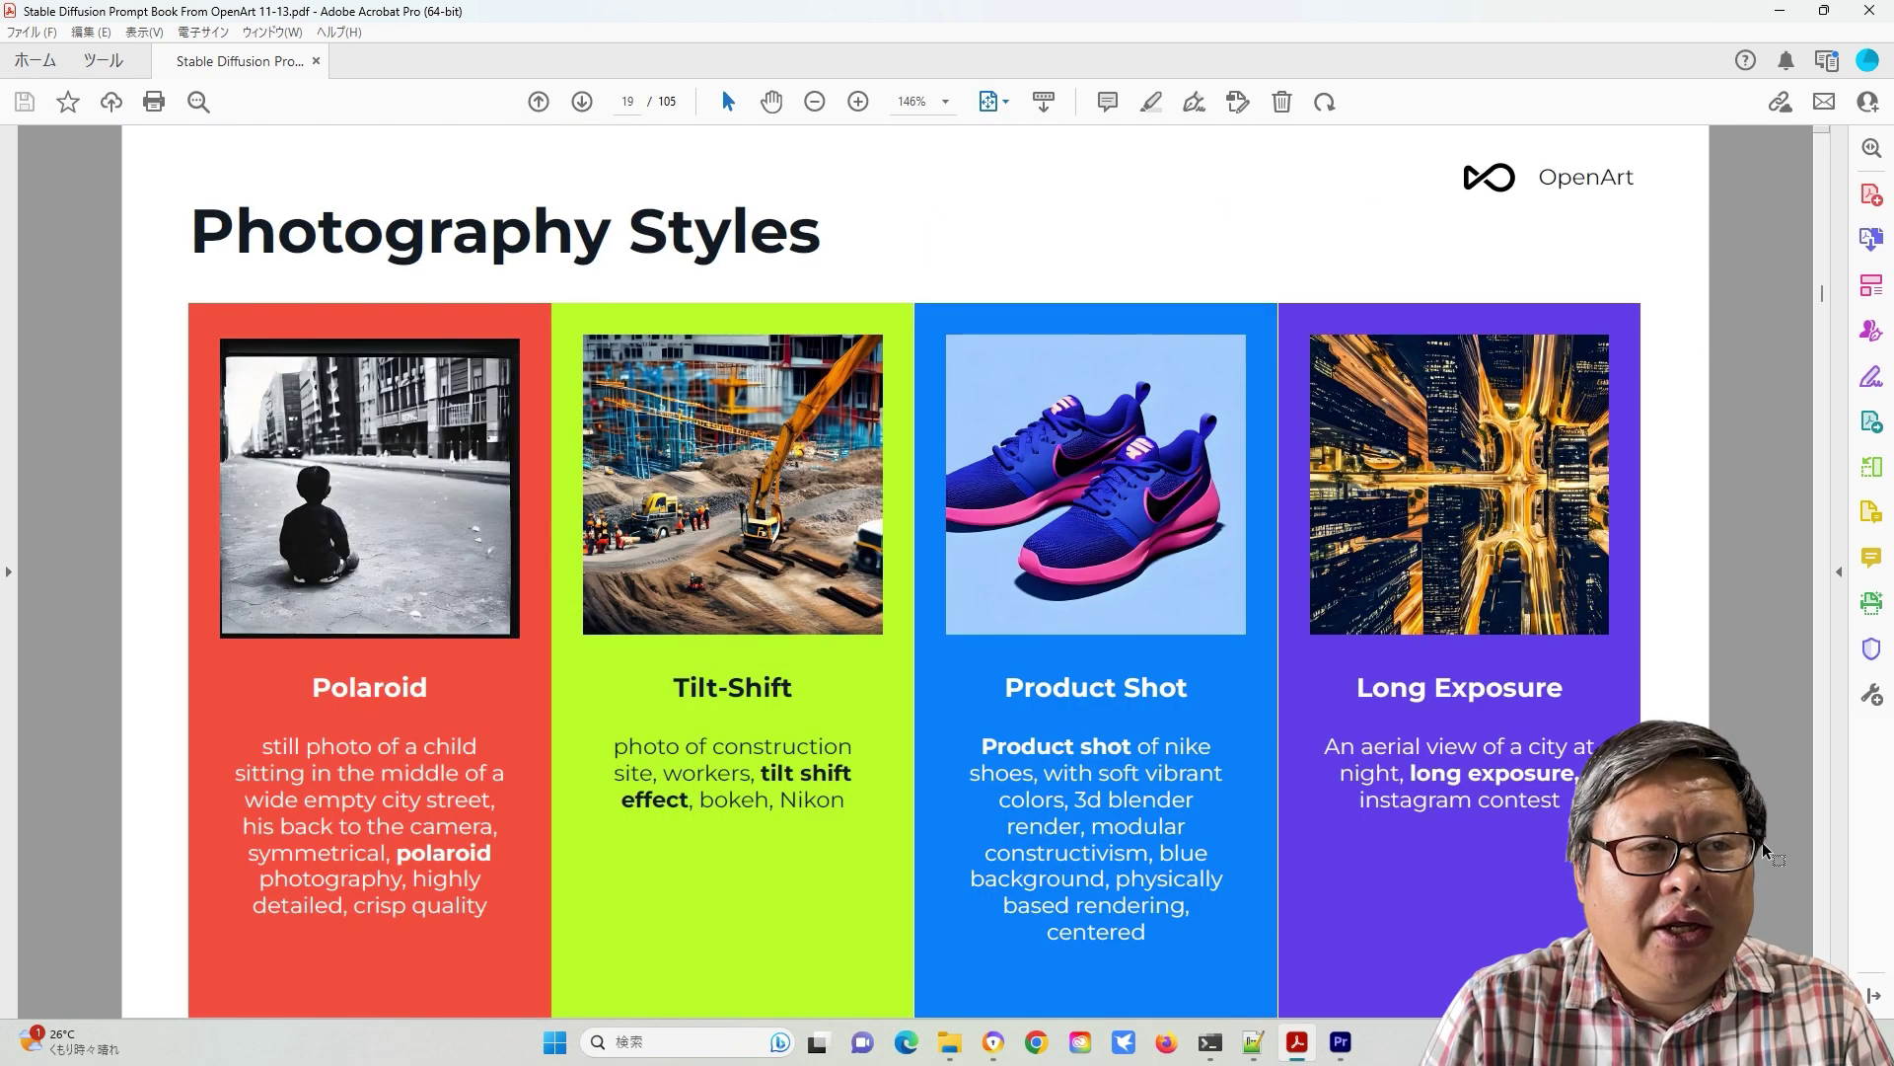
pyautogui.scroll(1, 1766, 851)
pyautogui.scroll(-1, 1766, 850)
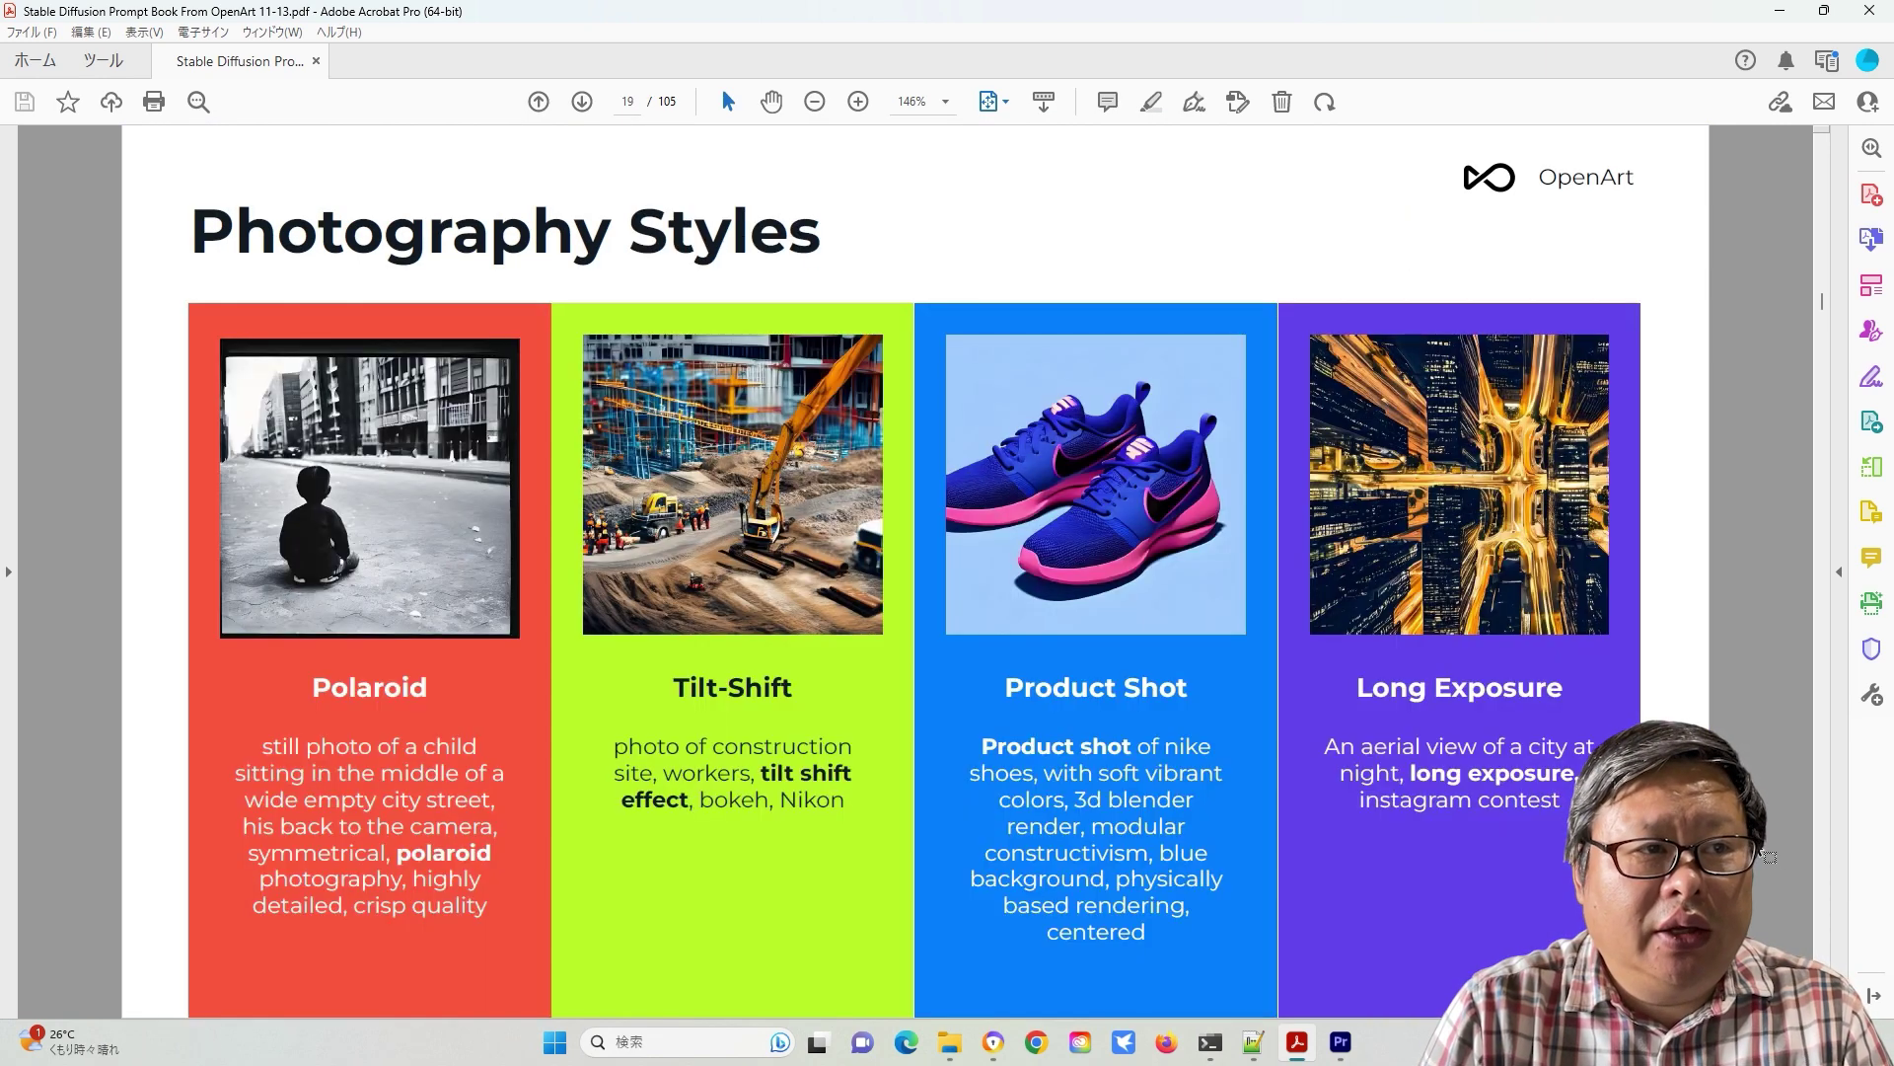
pyautogui.scroll(-1, 1766, 855)
pyautogui.scroll(-2, 1770, 856)
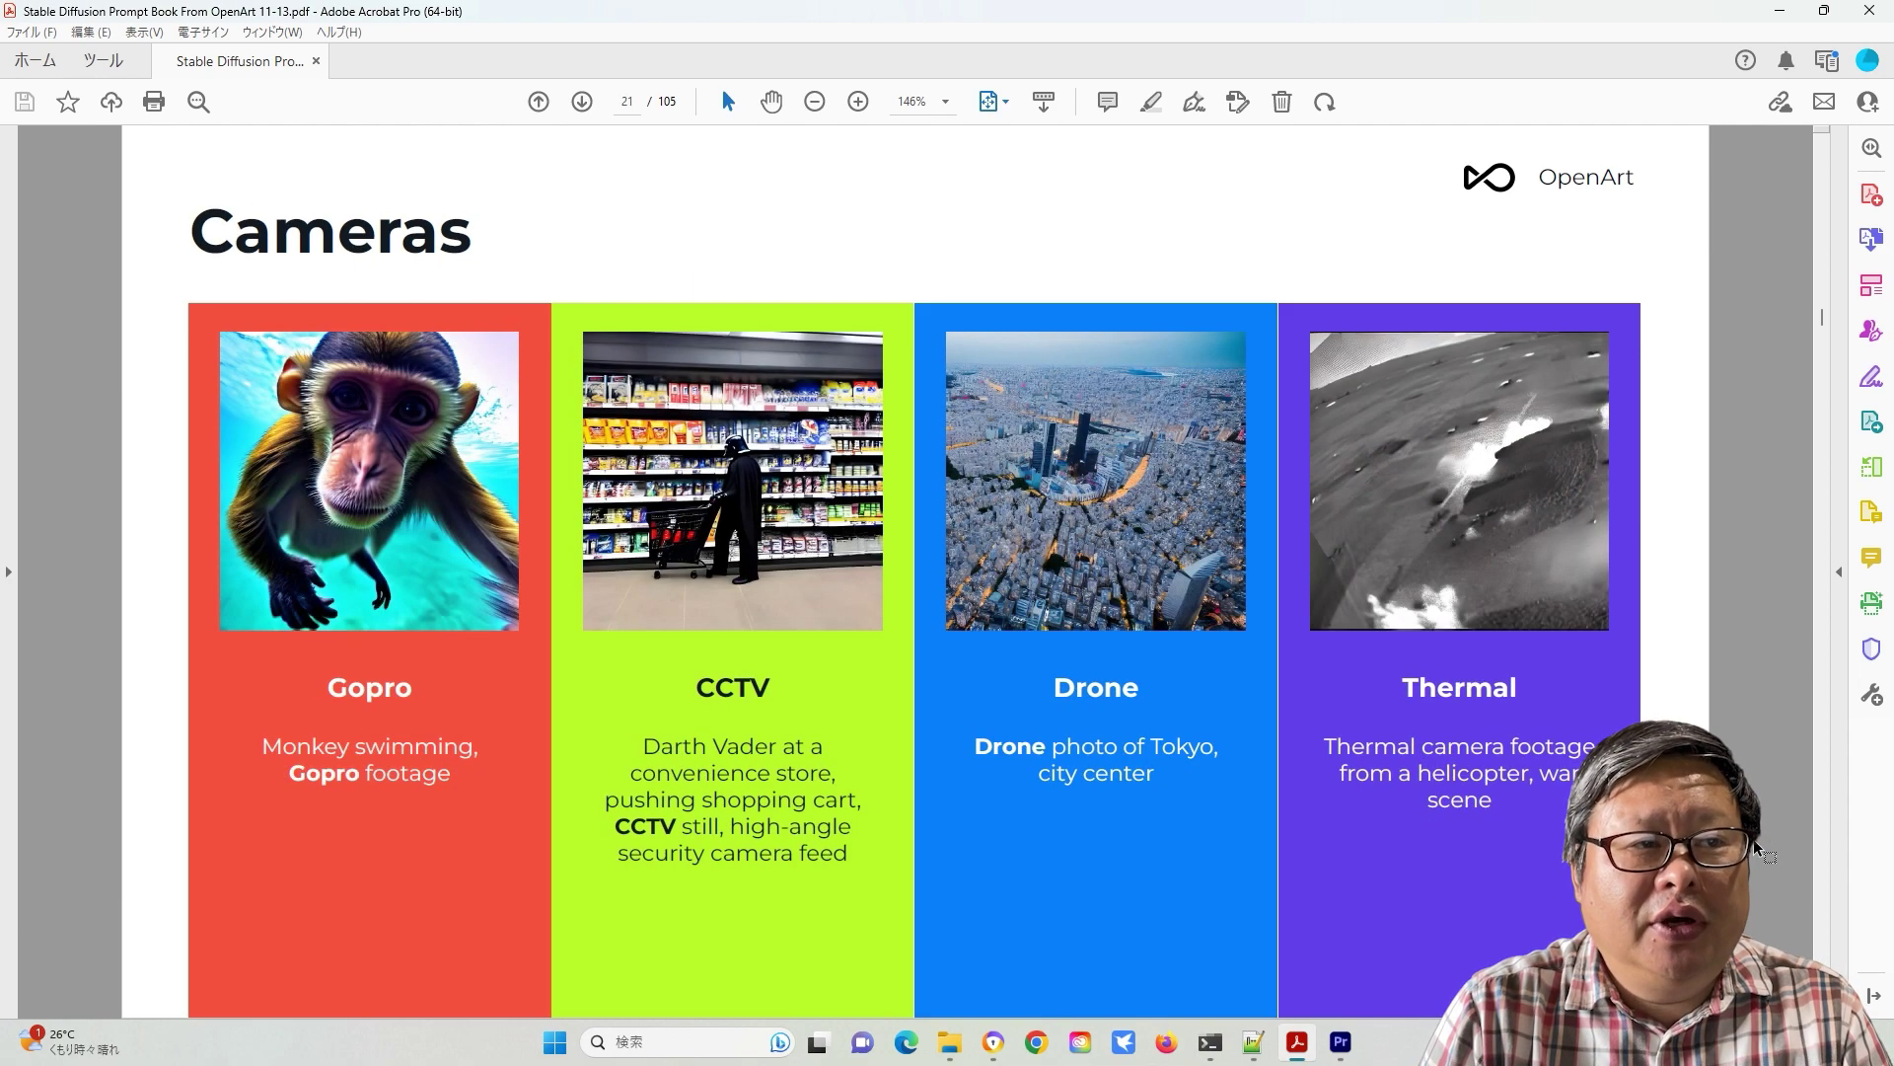
pyautogui.scroll(-1, 1769, 857)
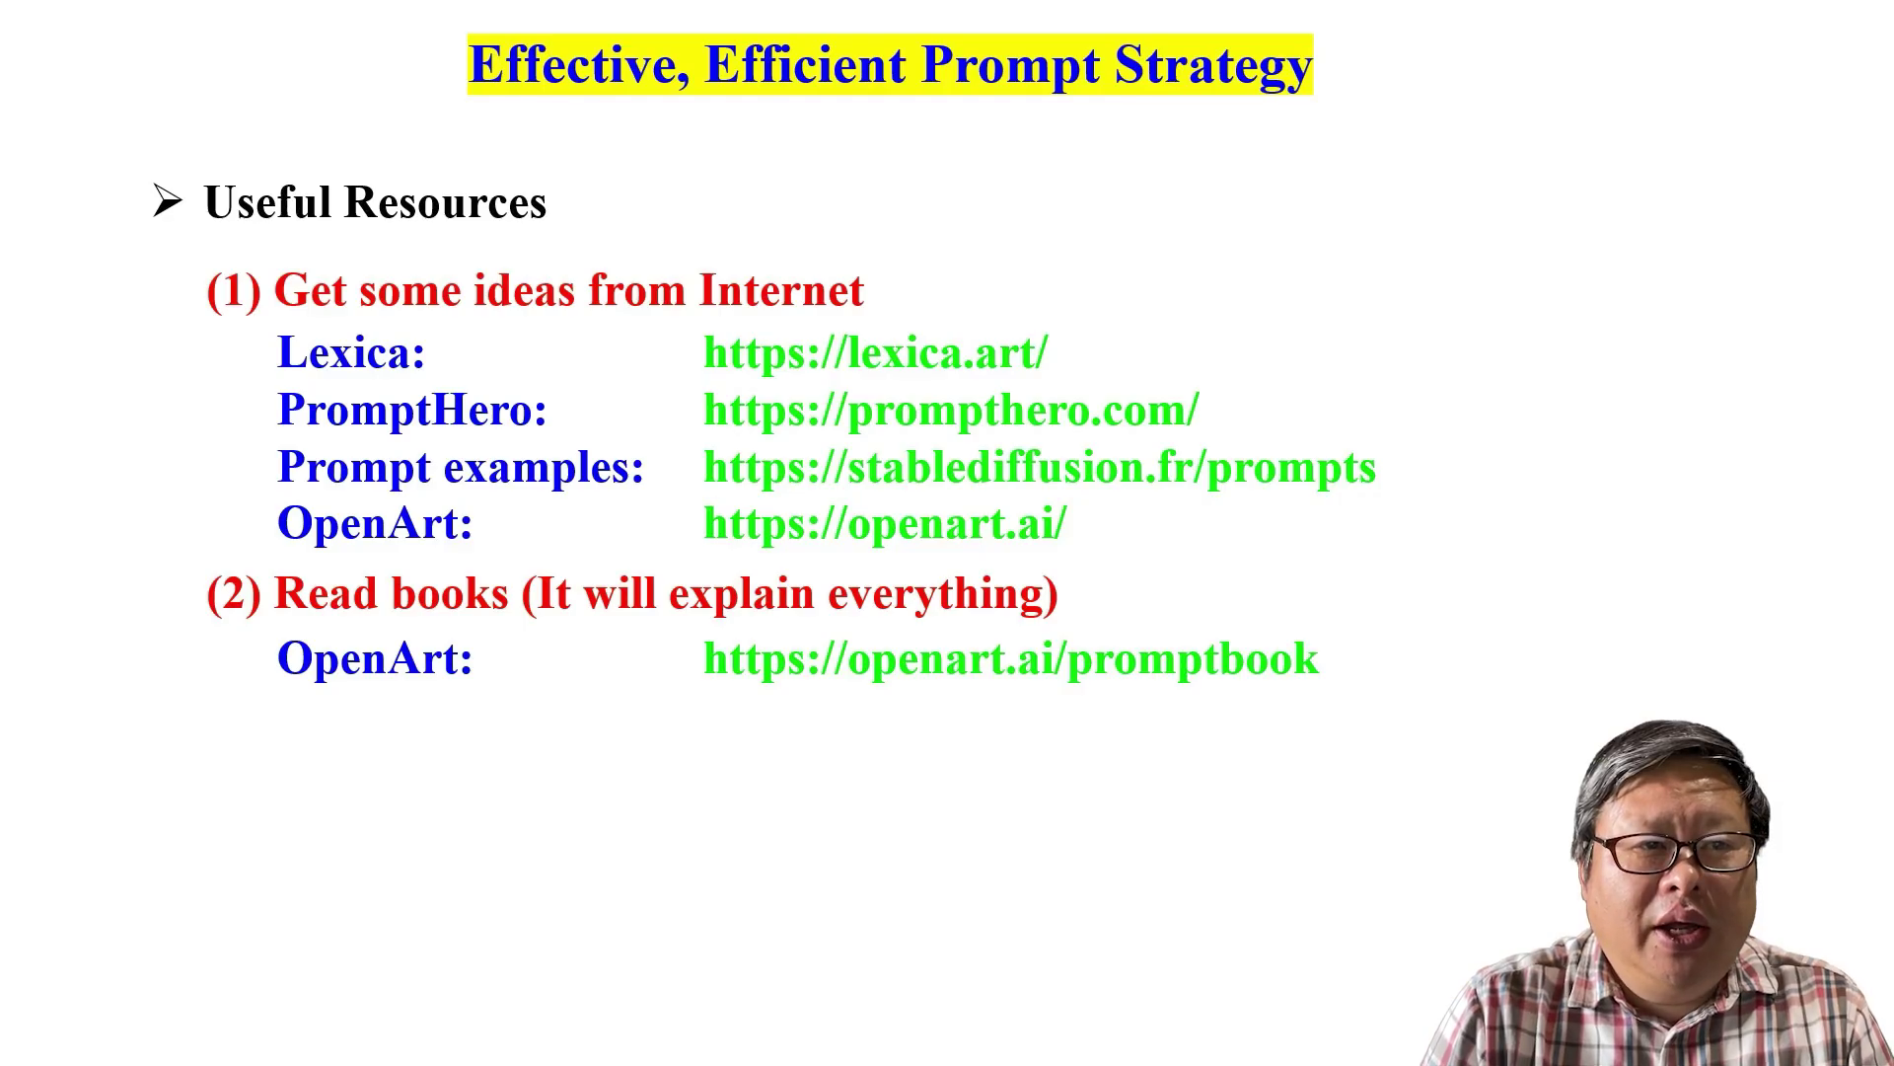
pyautogui.press('Right')
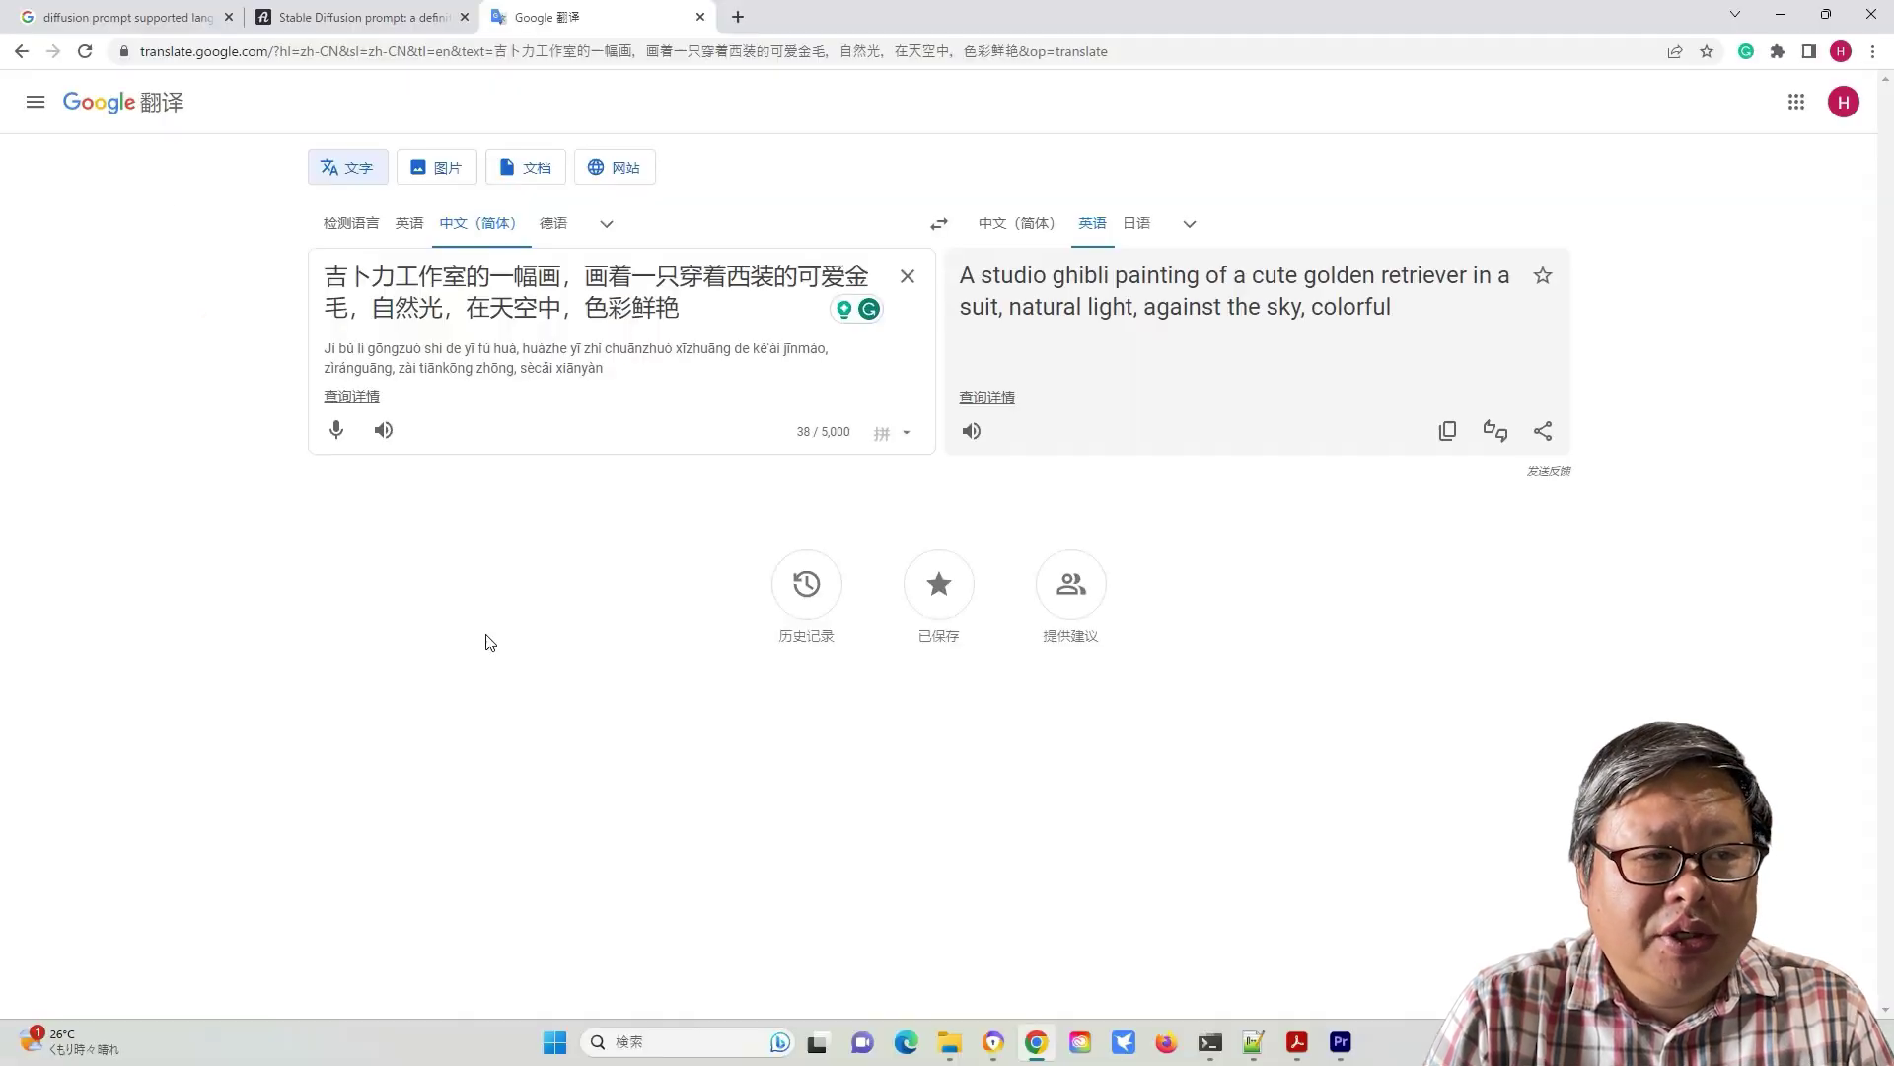
# Highlight the English translation of the Ghibli golden retriever prompt in Google Translate and view its generated images in Stable Diffusion
pyautogui.moveTo(960, 279); pyautogui.dragTo(1408, 316)
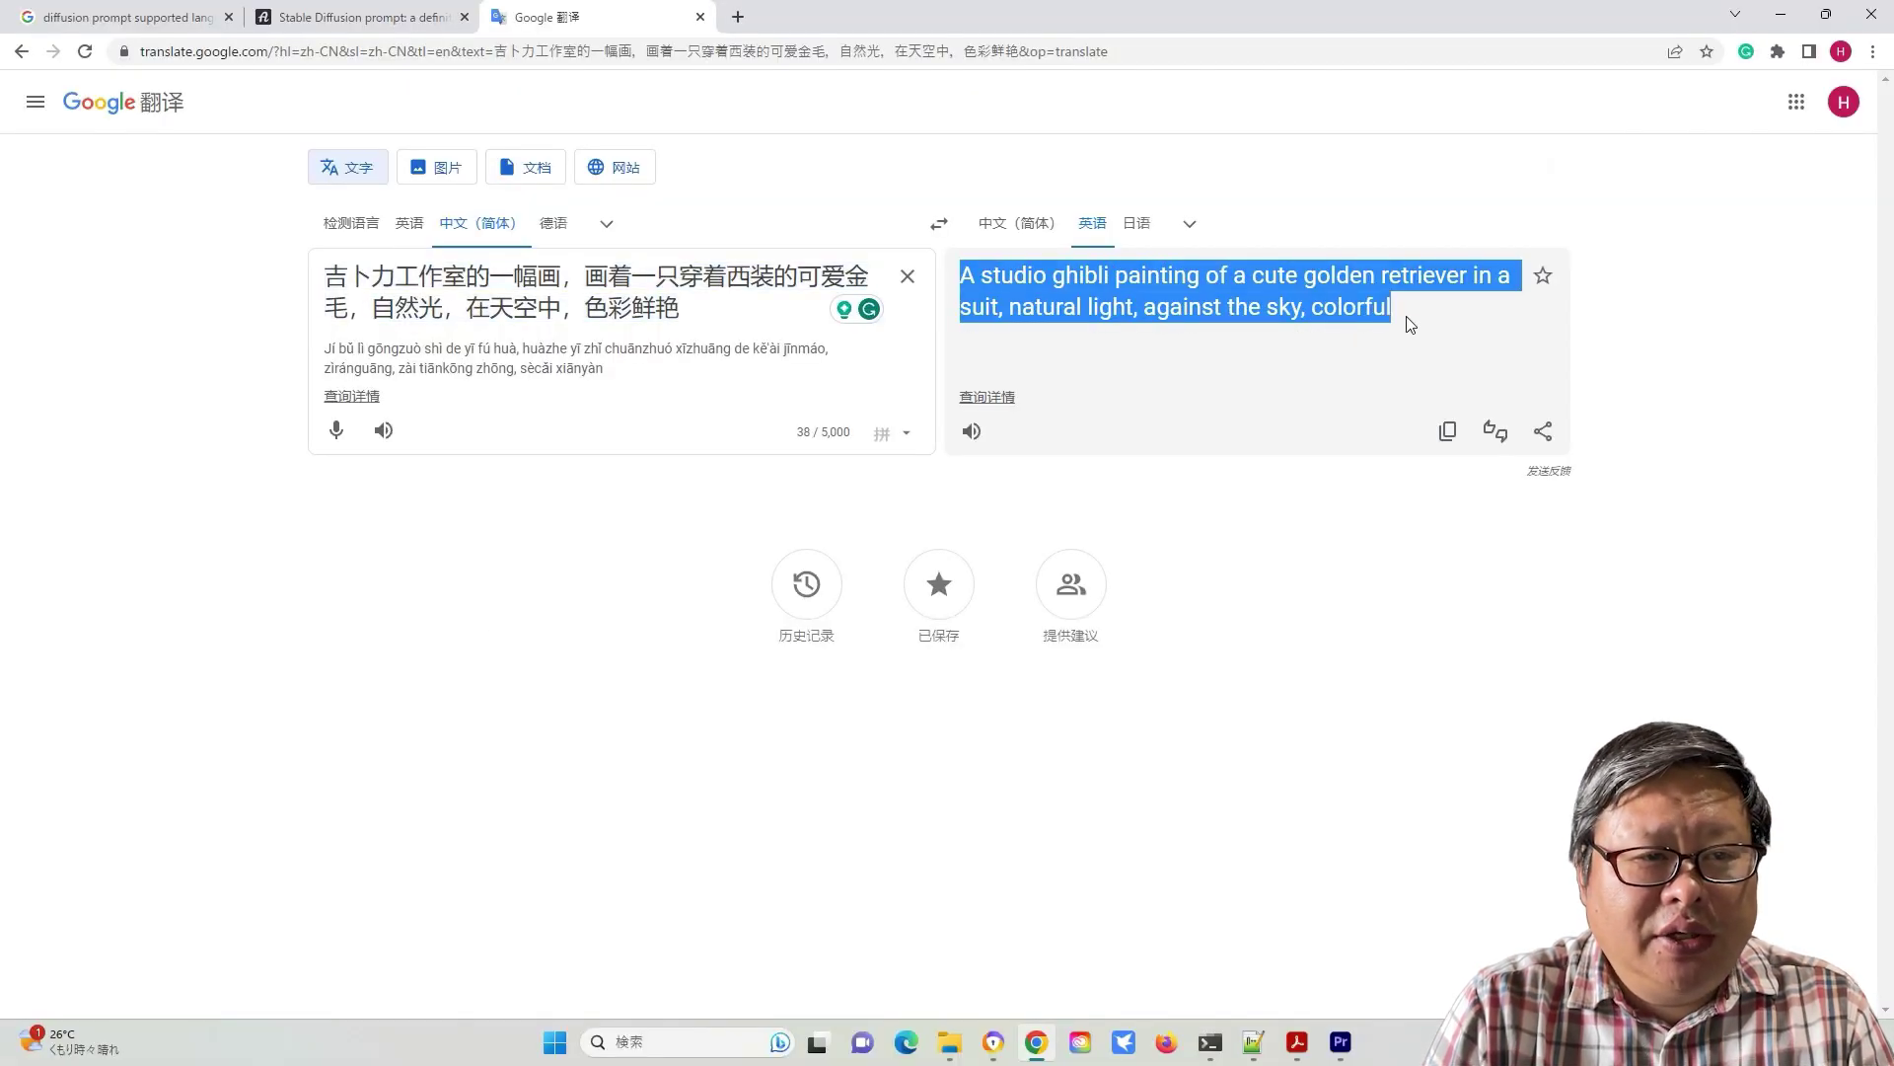
pyautogui.click(1641, 279)
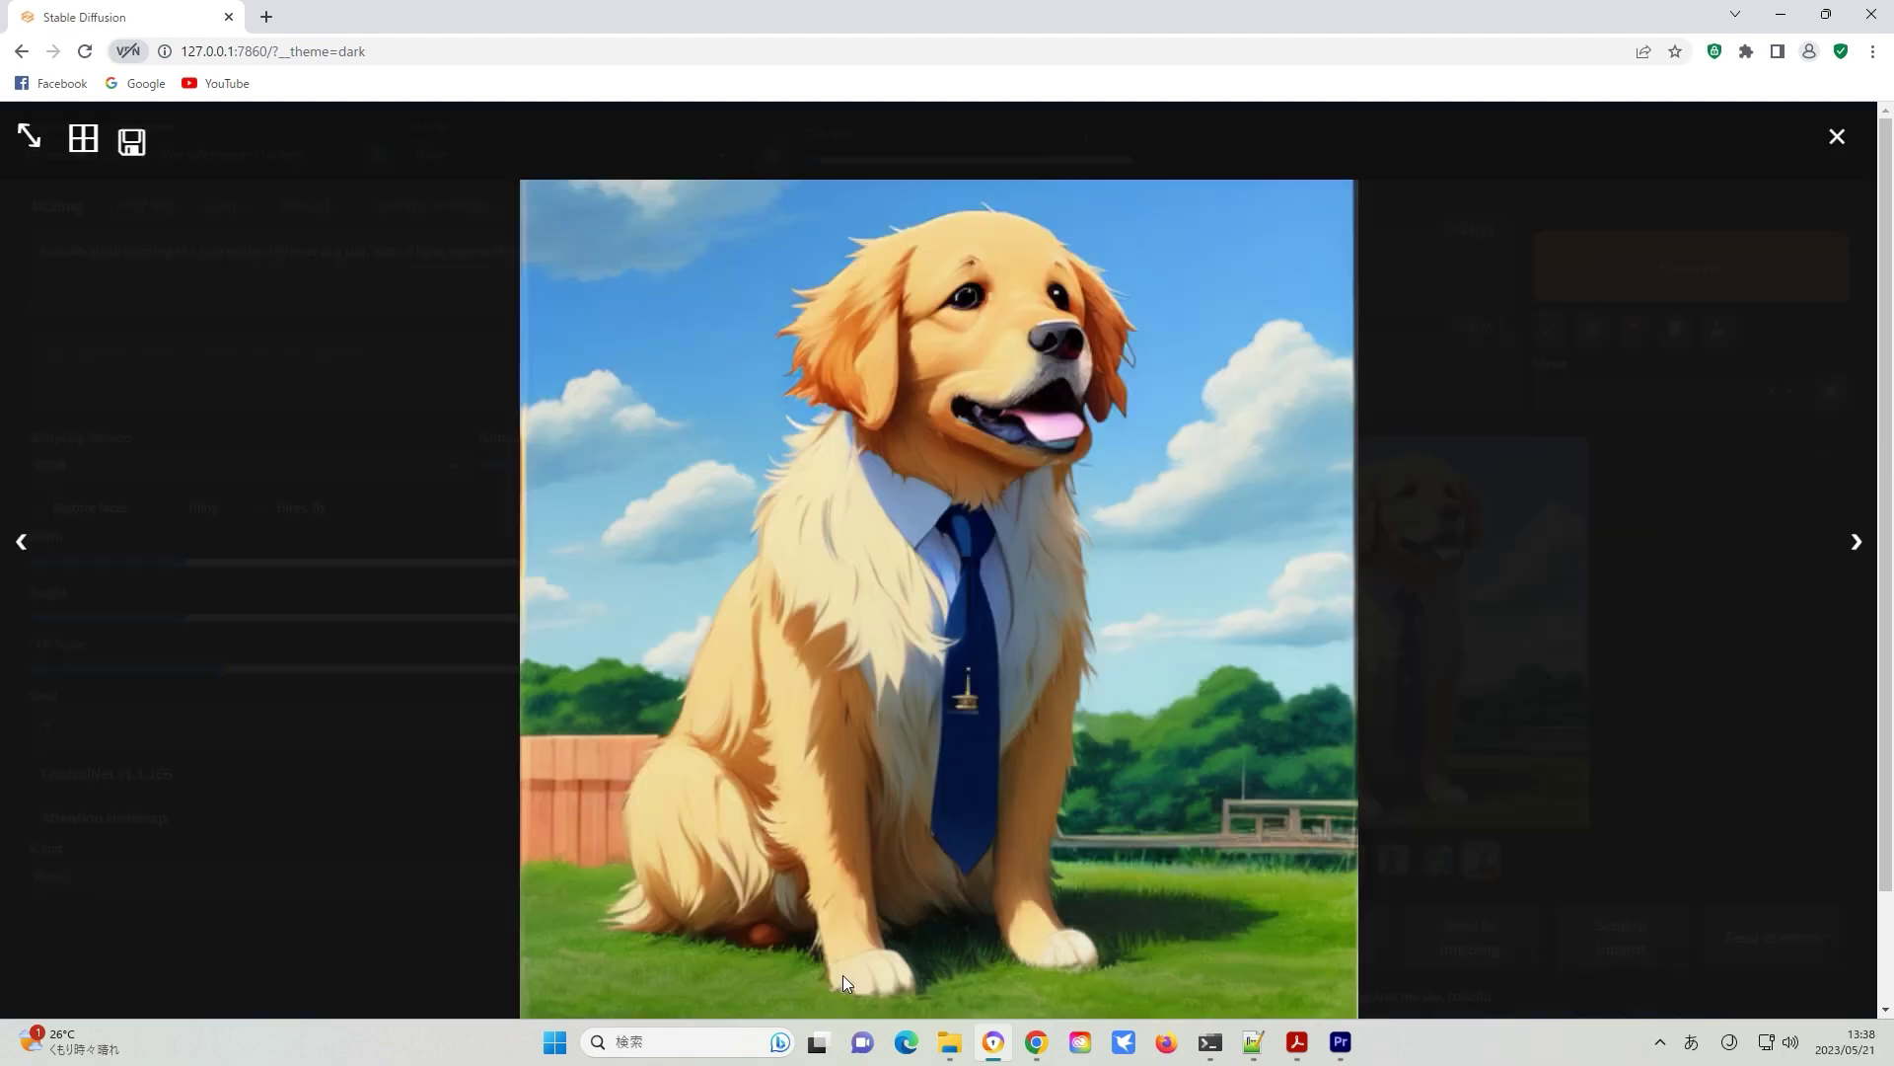
pyautogui.click(20, 541)
pyautogui.click(20, 542)
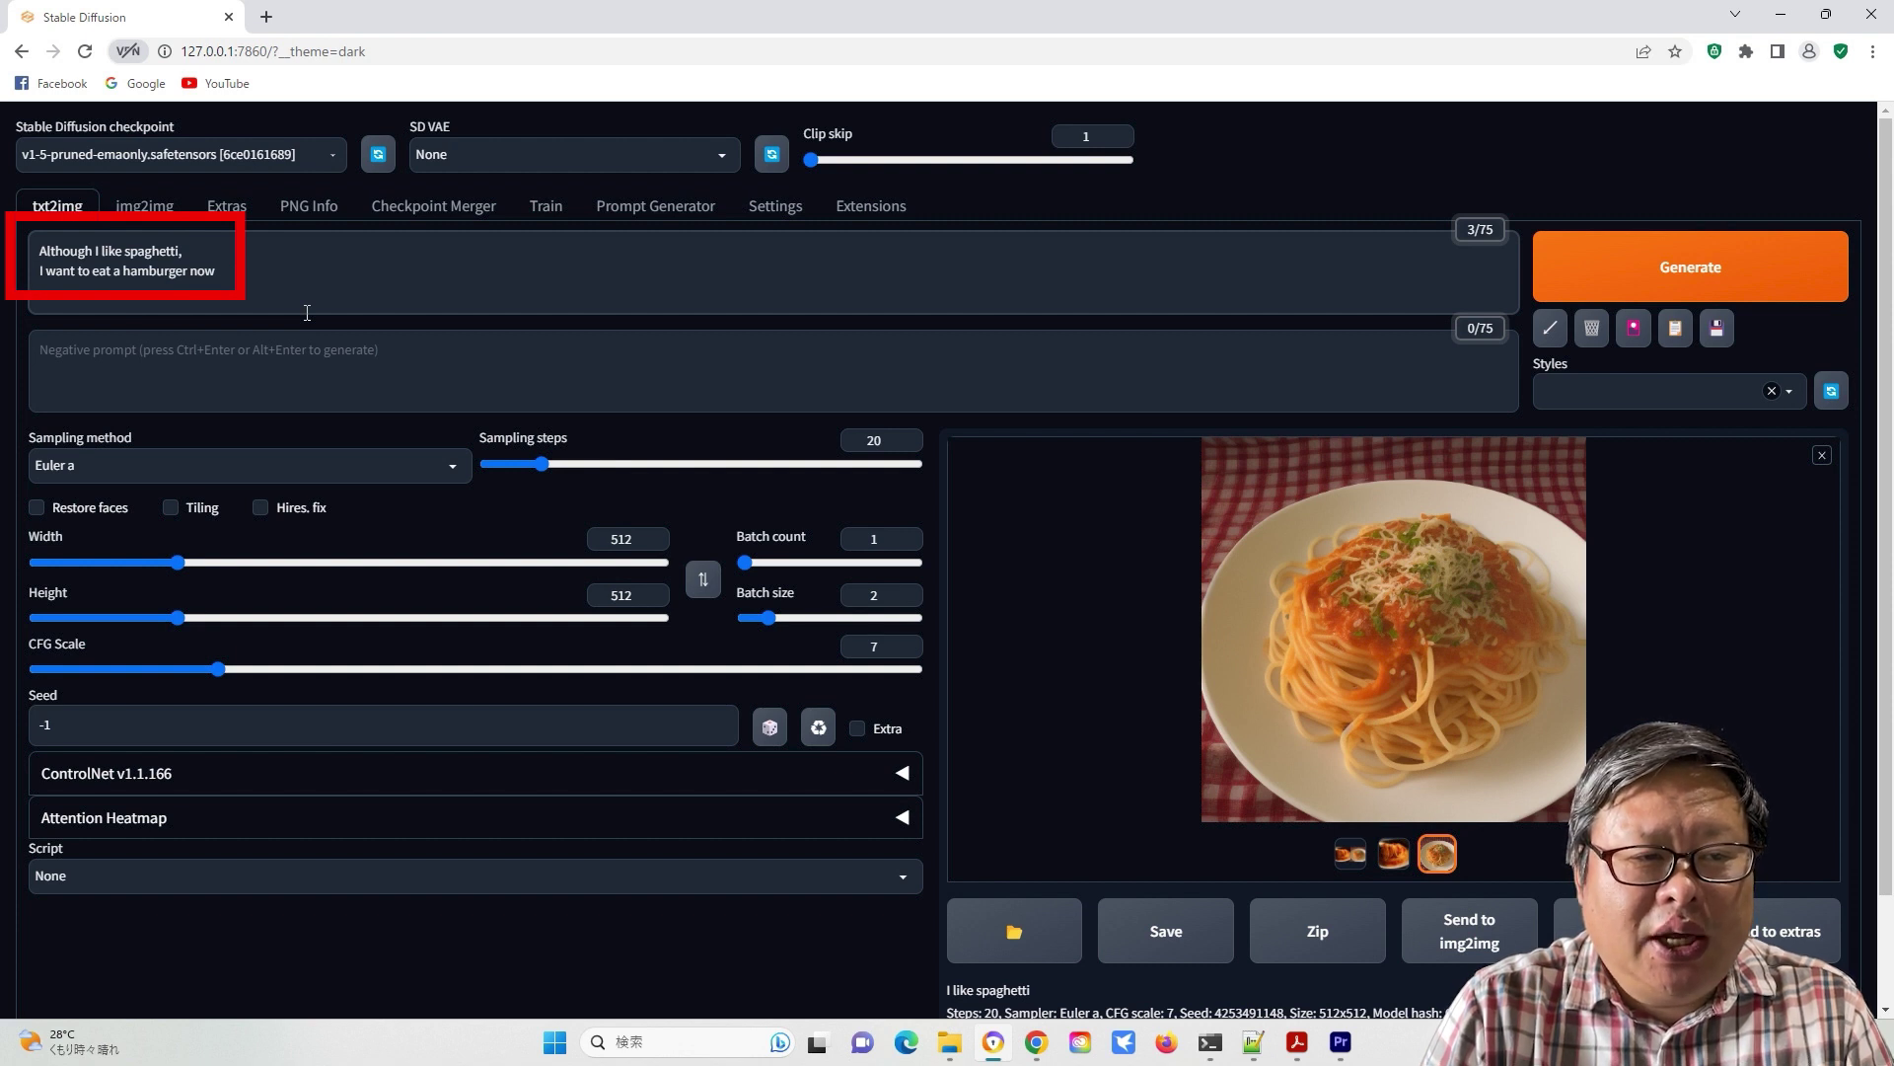
# Generate images from the prompt "Although I like spaghetti, I want to eat a hamburger now" and enlarge results, including one for "hambur"
pyautogui.hotkey('ctrl', 'Return')
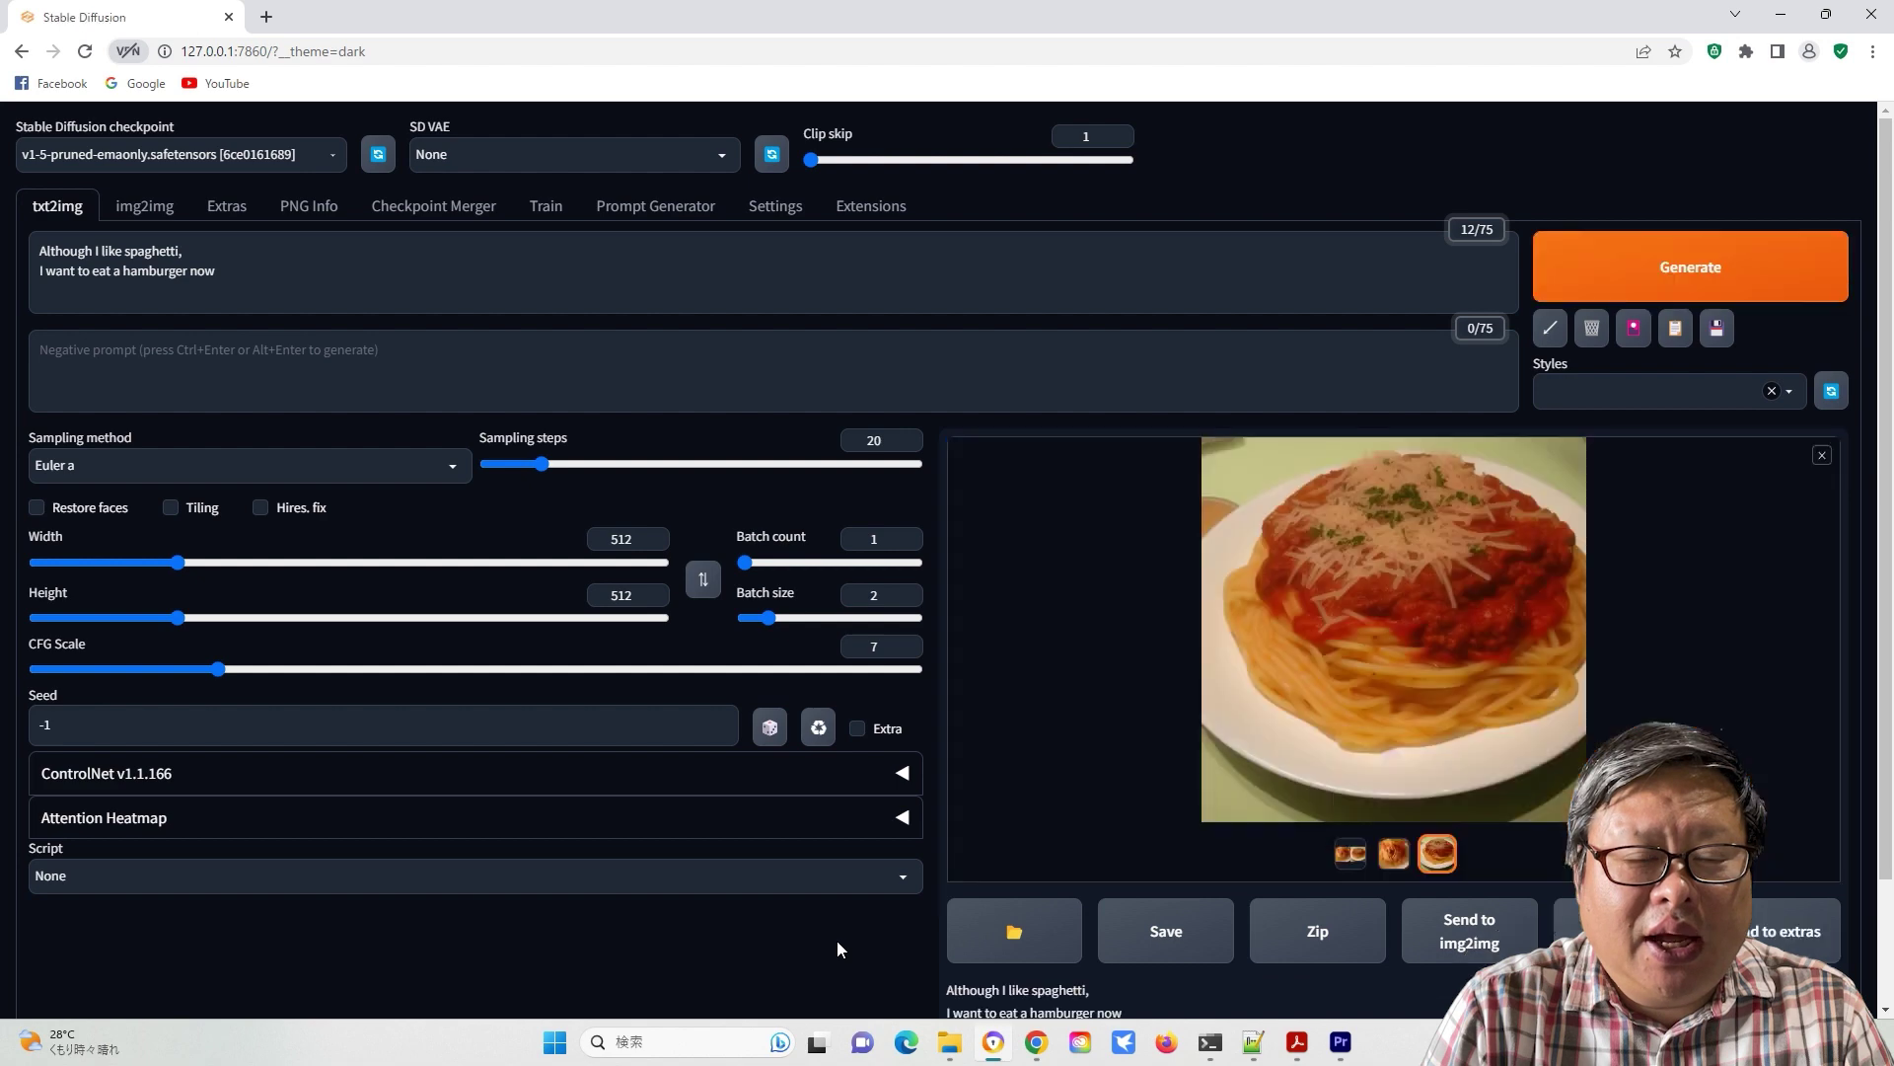
pyautogui.click(1391, 626)
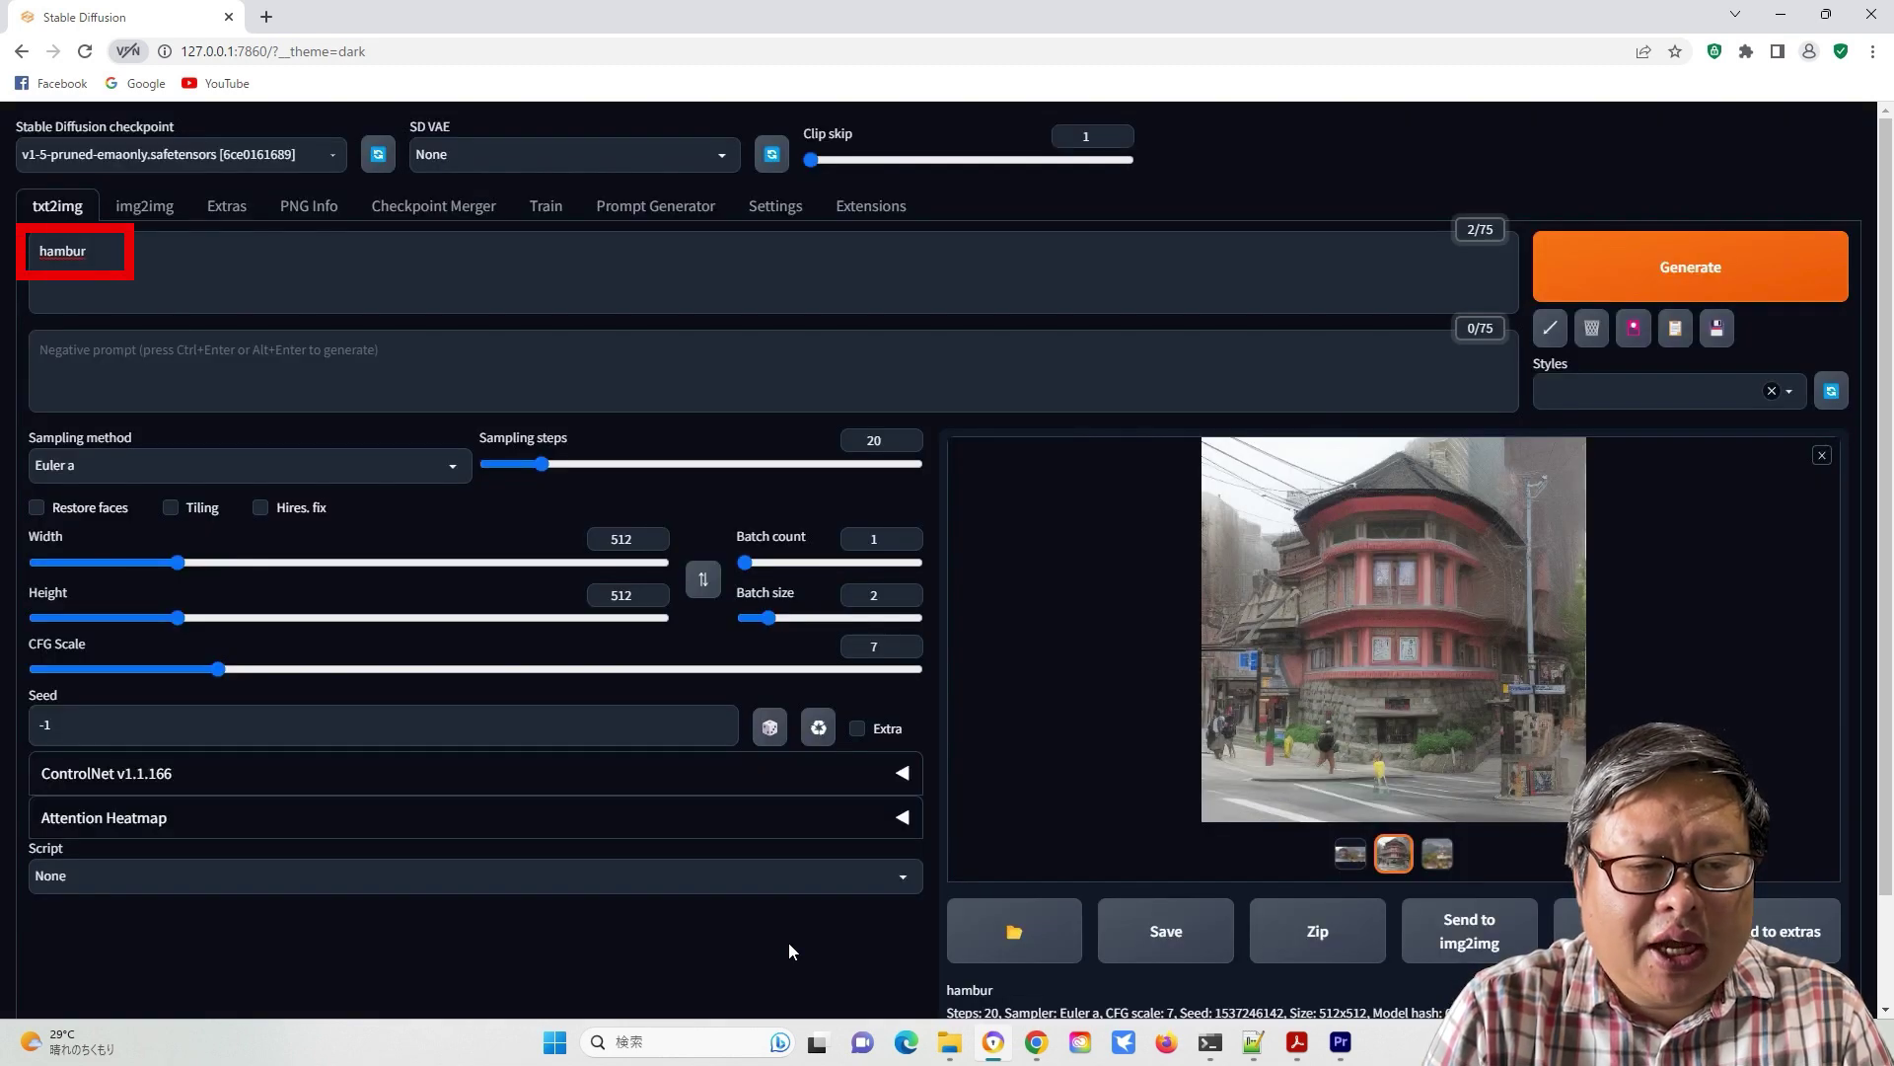
pyautogui.click(1412, 703)
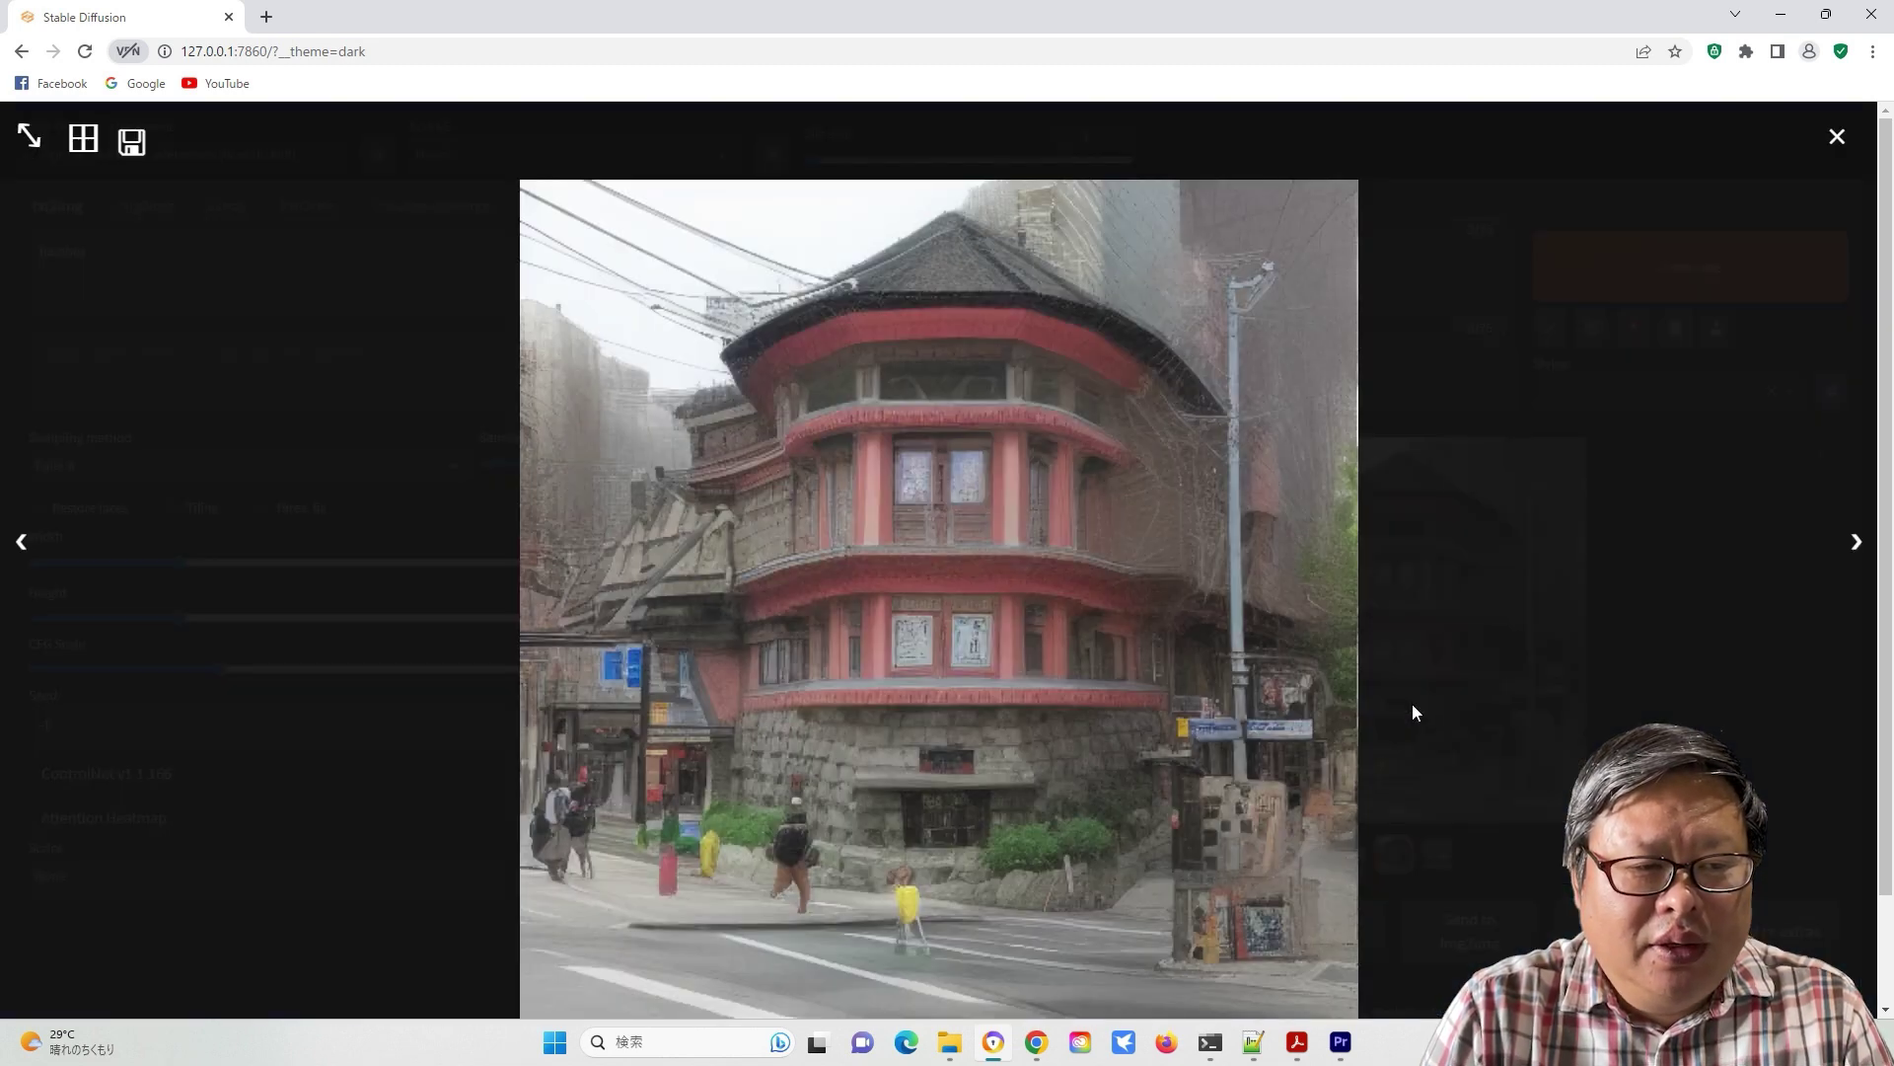
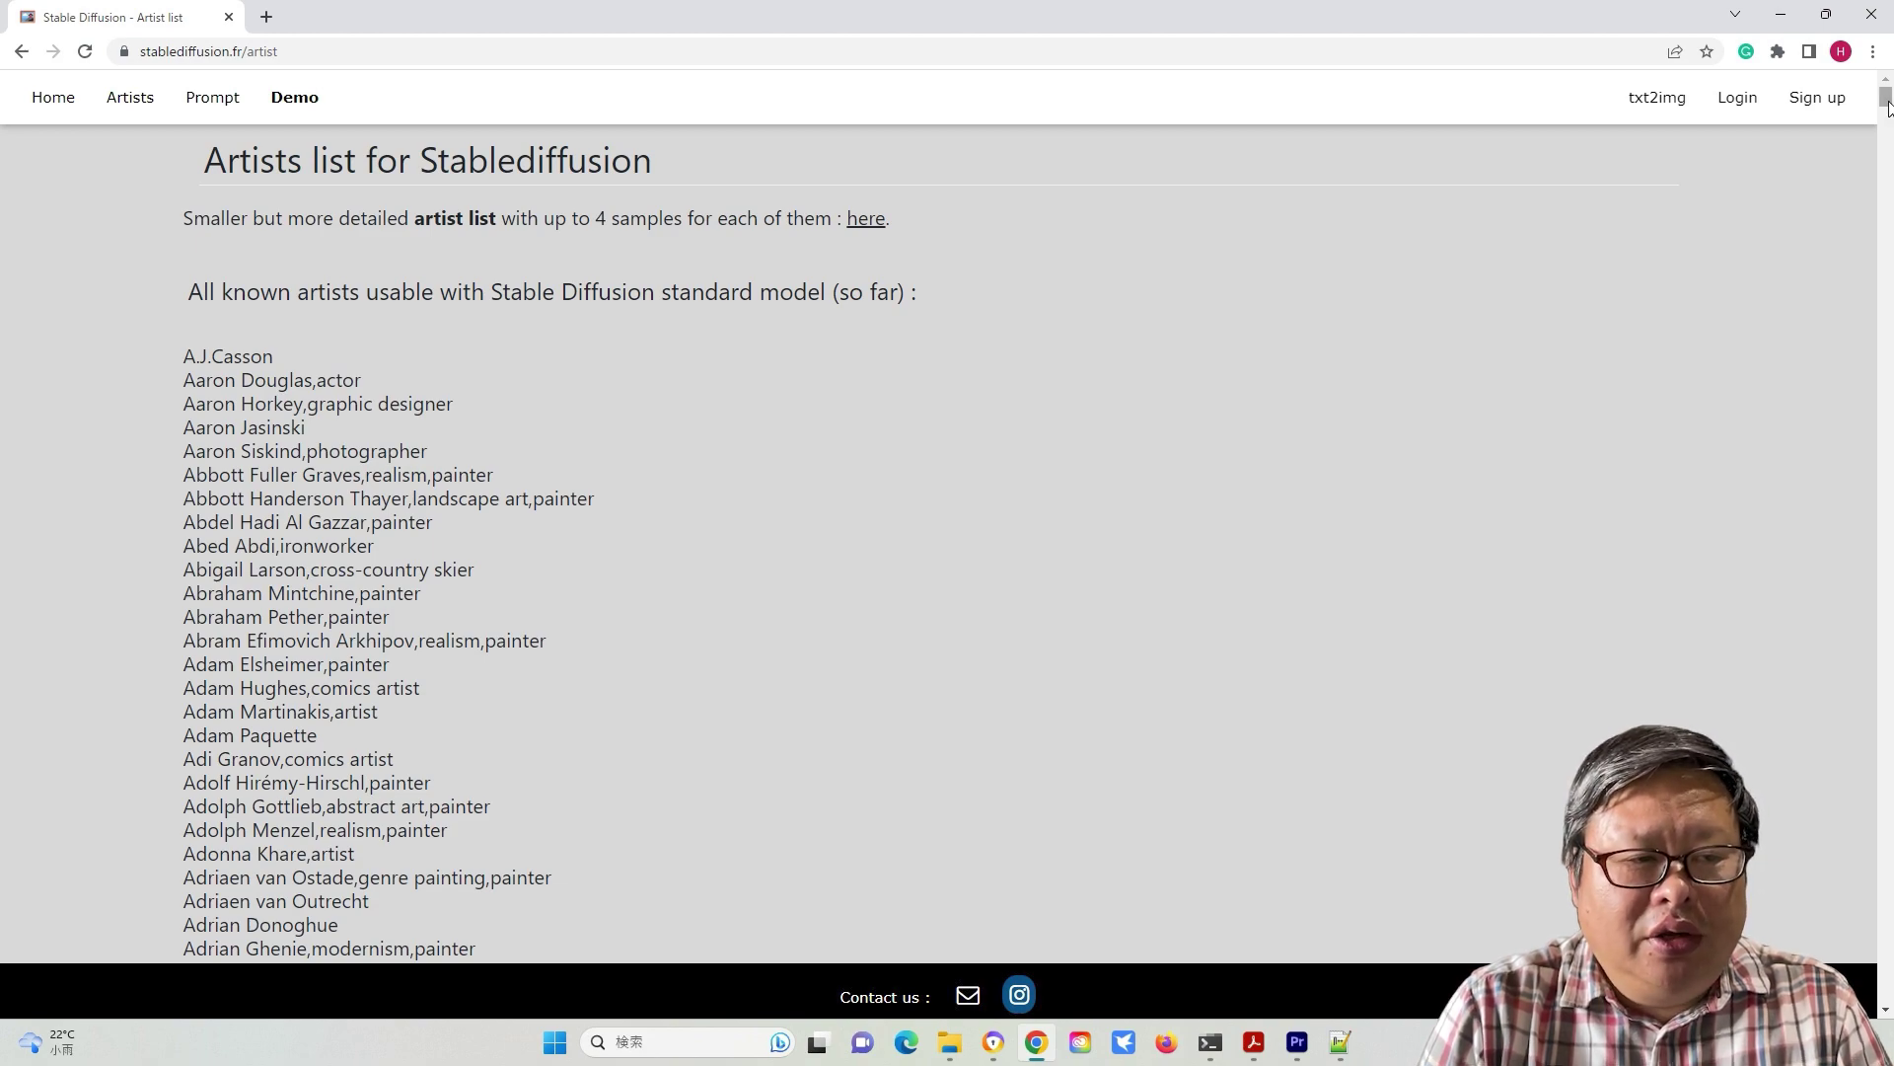
# Browse the stablediffusion.fr artist lists, look up Akira Toriyama on Wikipedia, and open the site's prompt page
pyautogui.moveTo(1887, 98); pyautogui.dragTo(1885, 987)
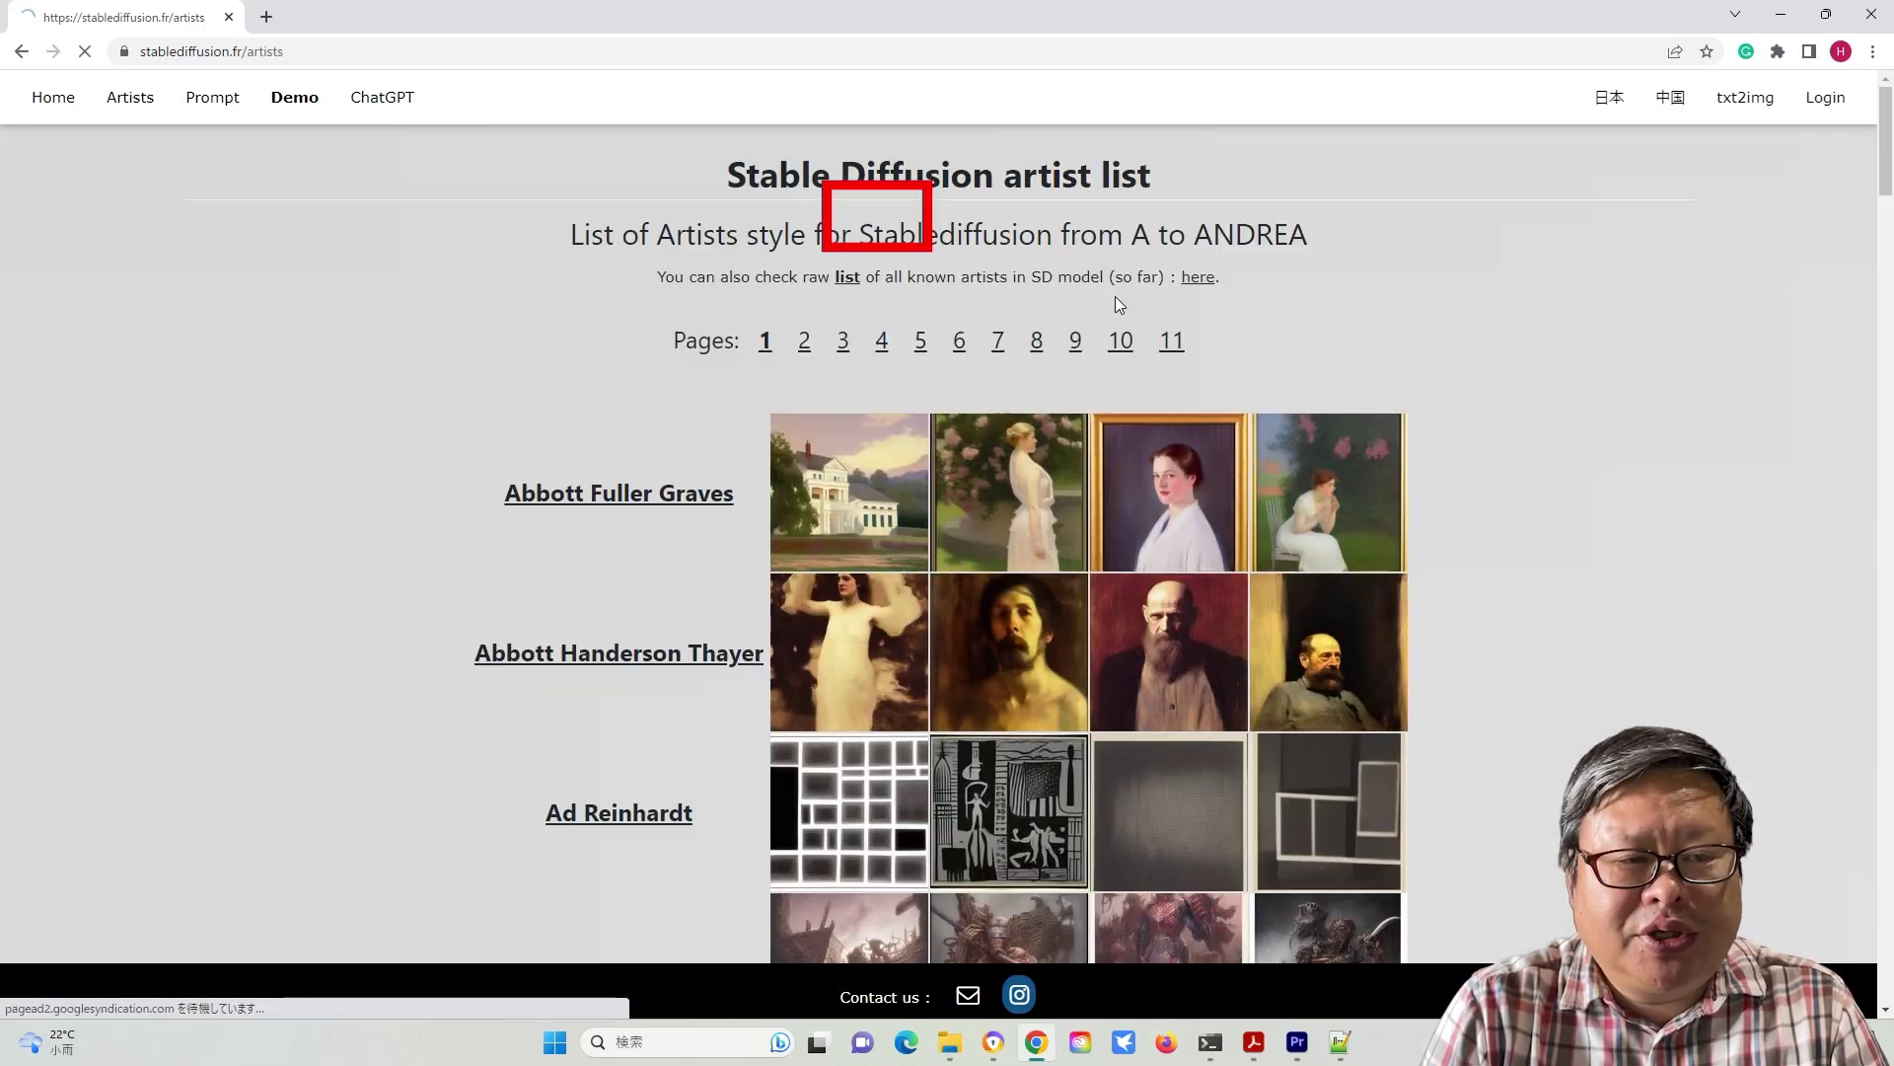
pyautogui.scroll(-10, 1590, 646)
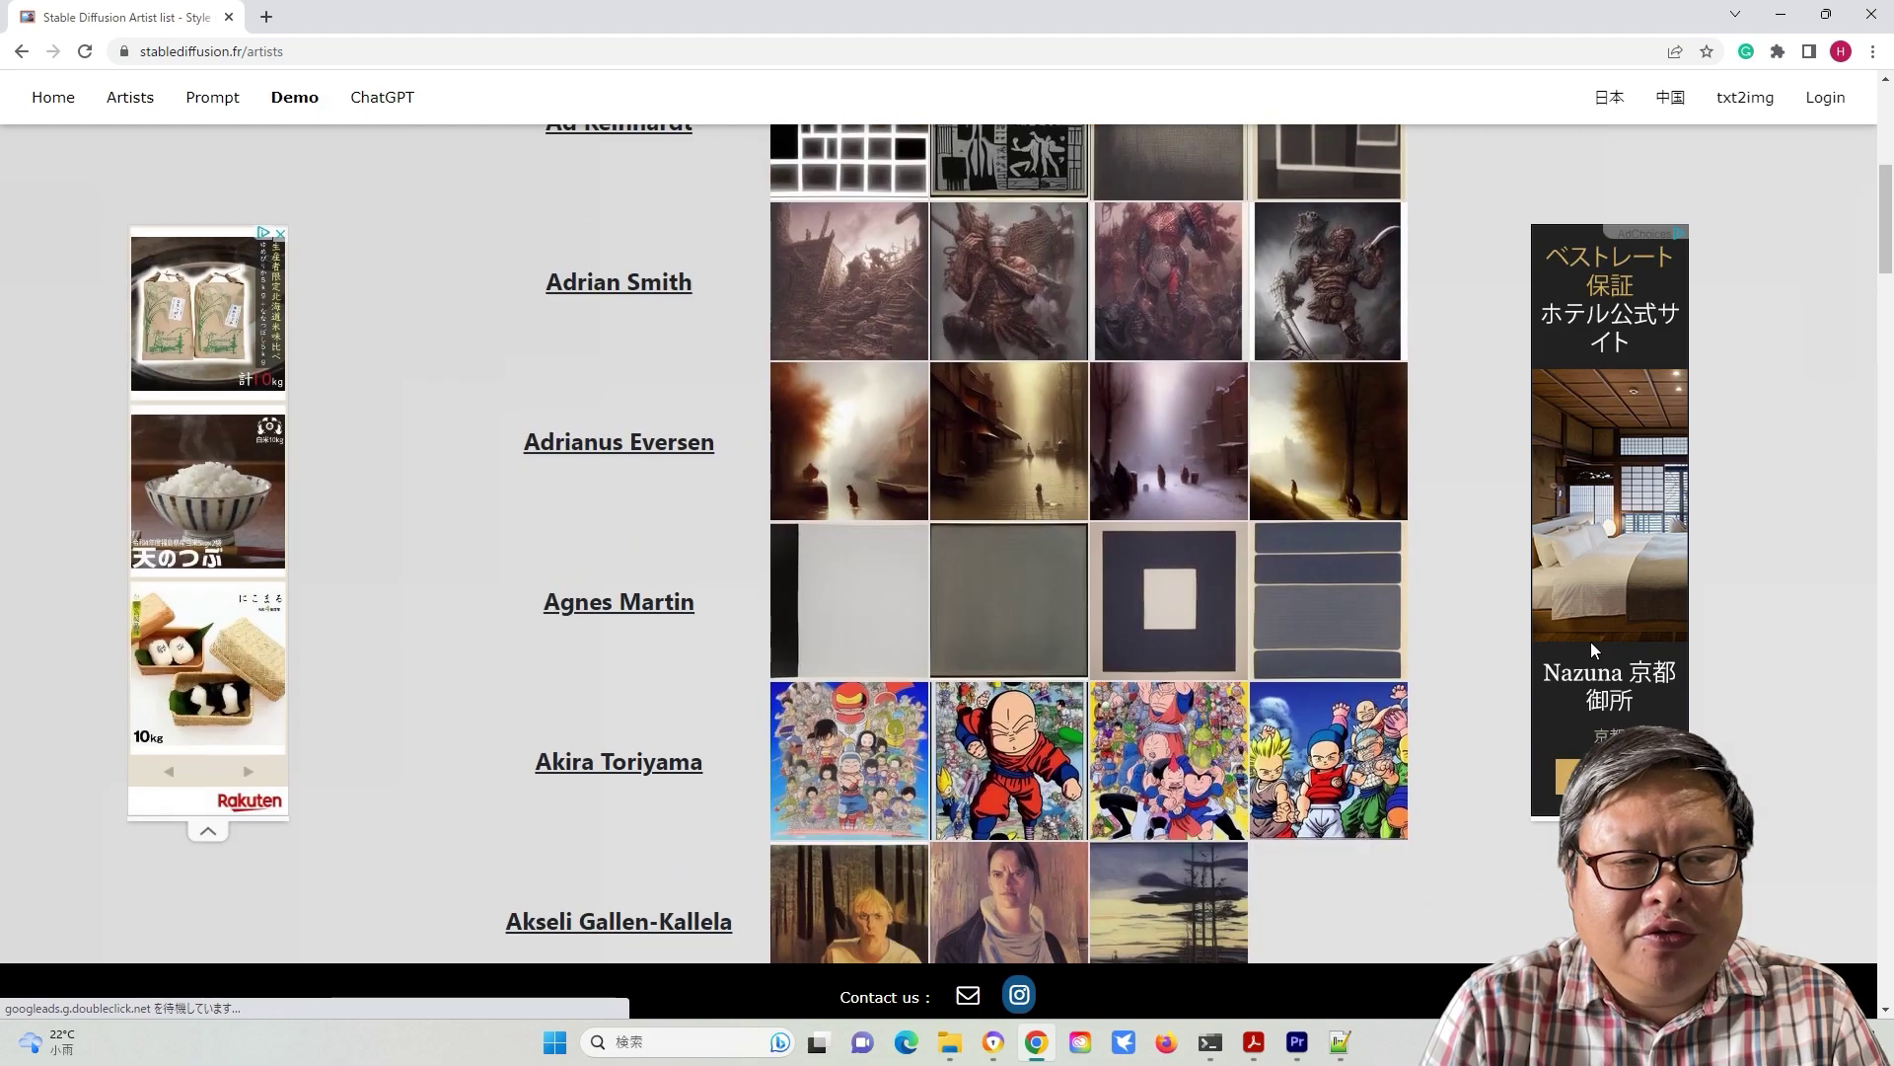
pyautogui.scroll(2, 1449, 669)
pyautogui.click(631, 467)
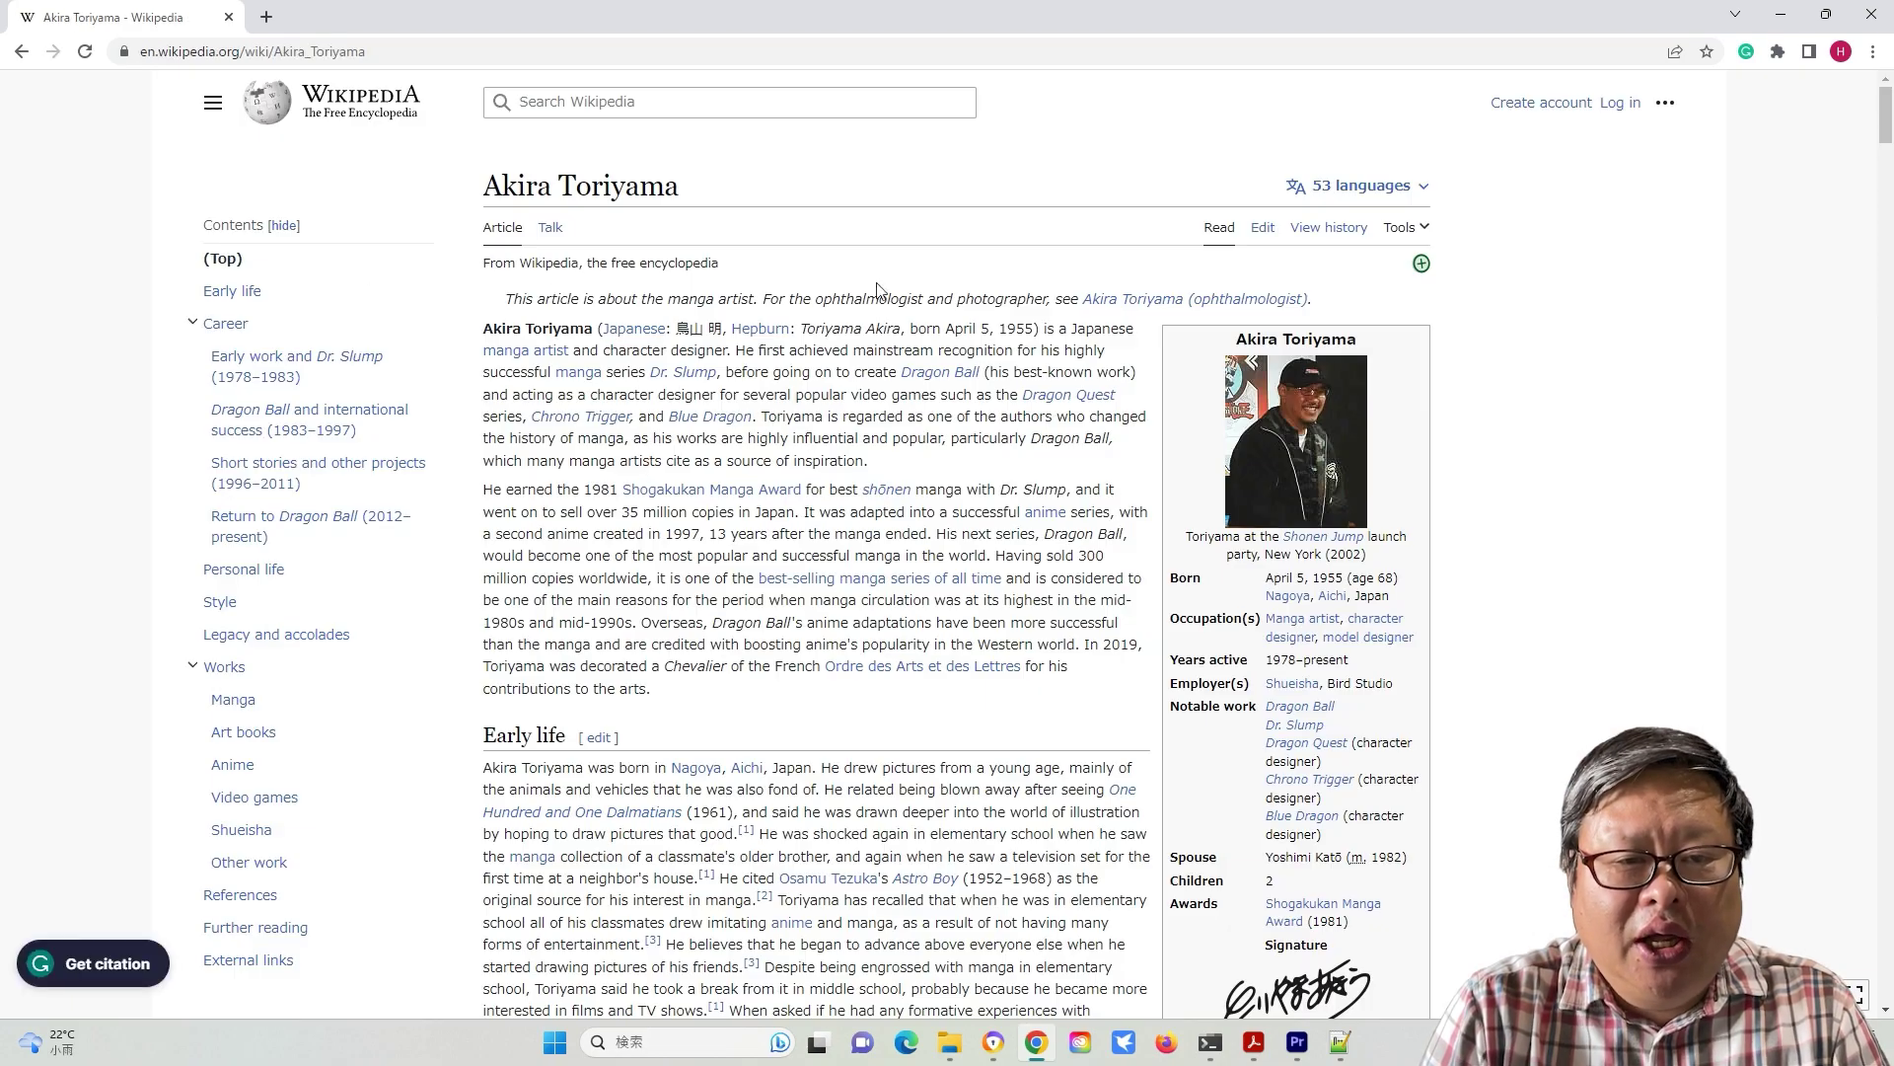
pyautogui.scroll(-4, 1532, 832)
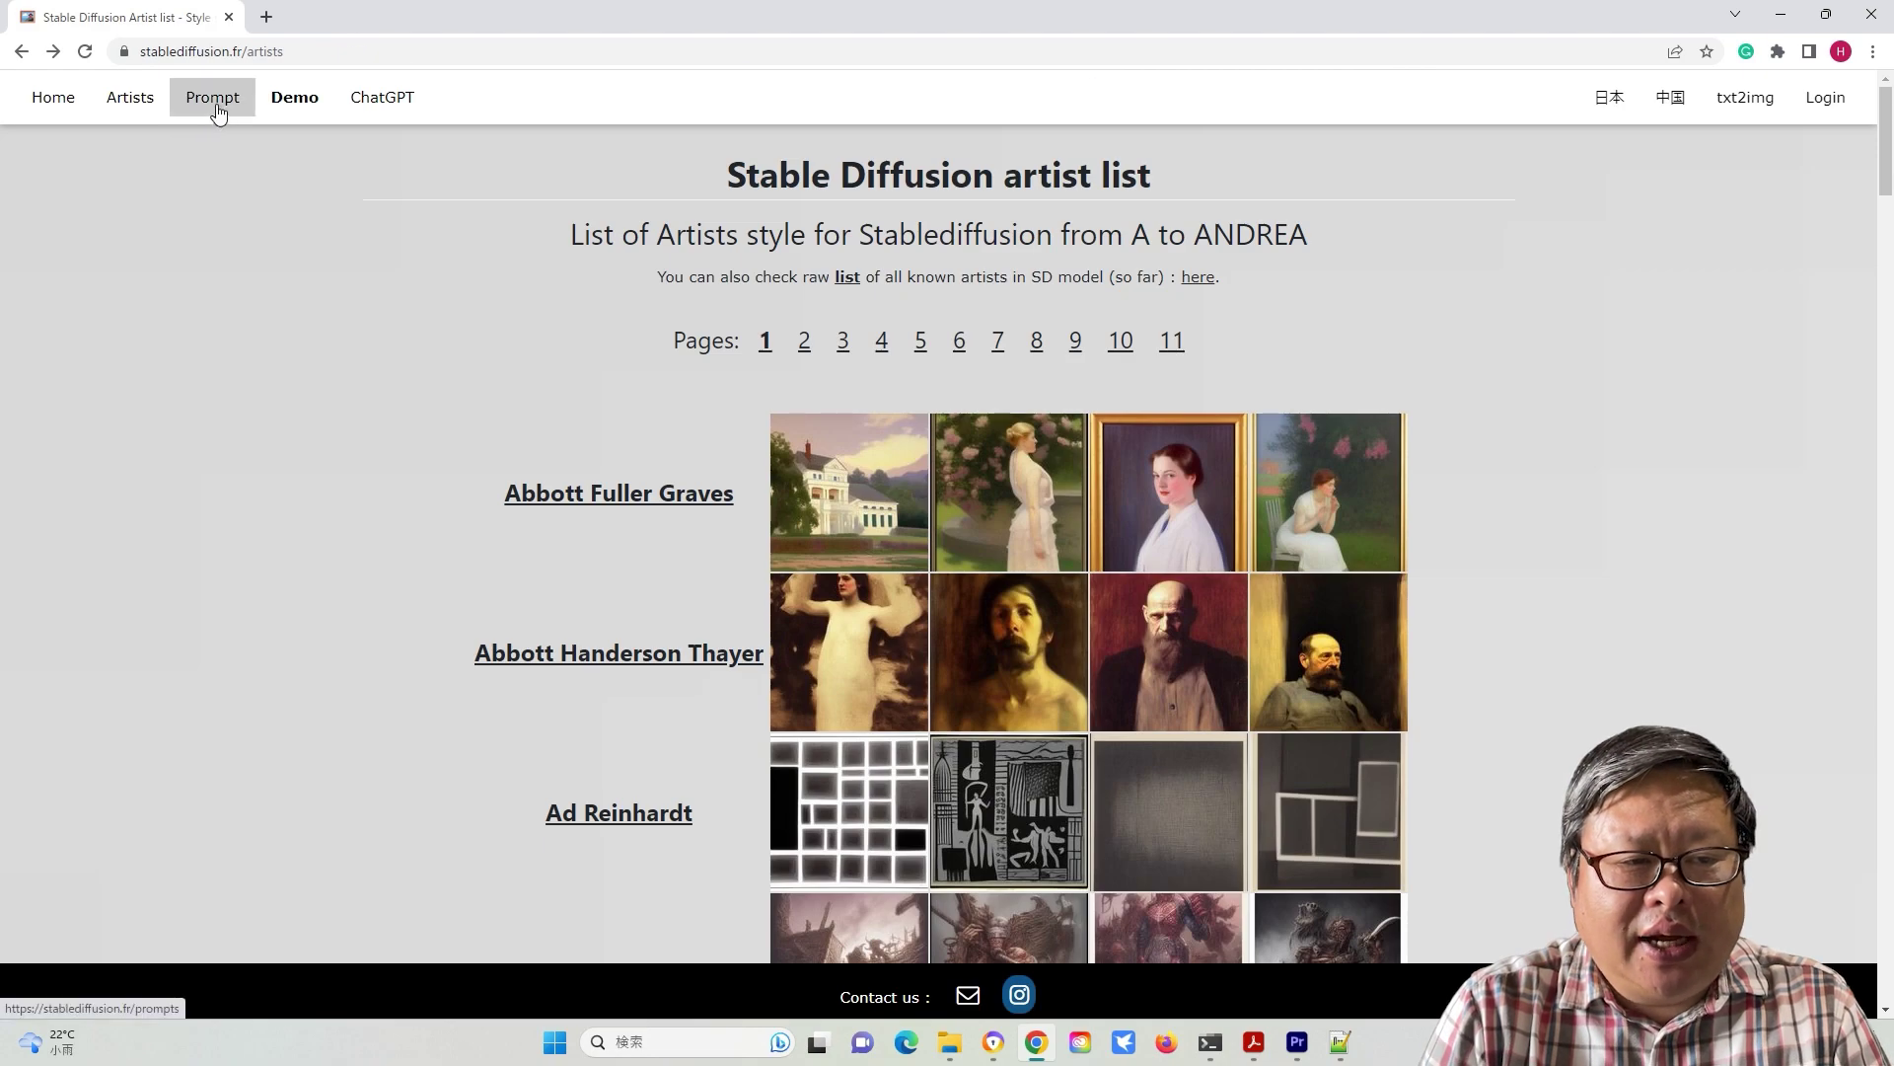
pyautogui.click(214, 109)
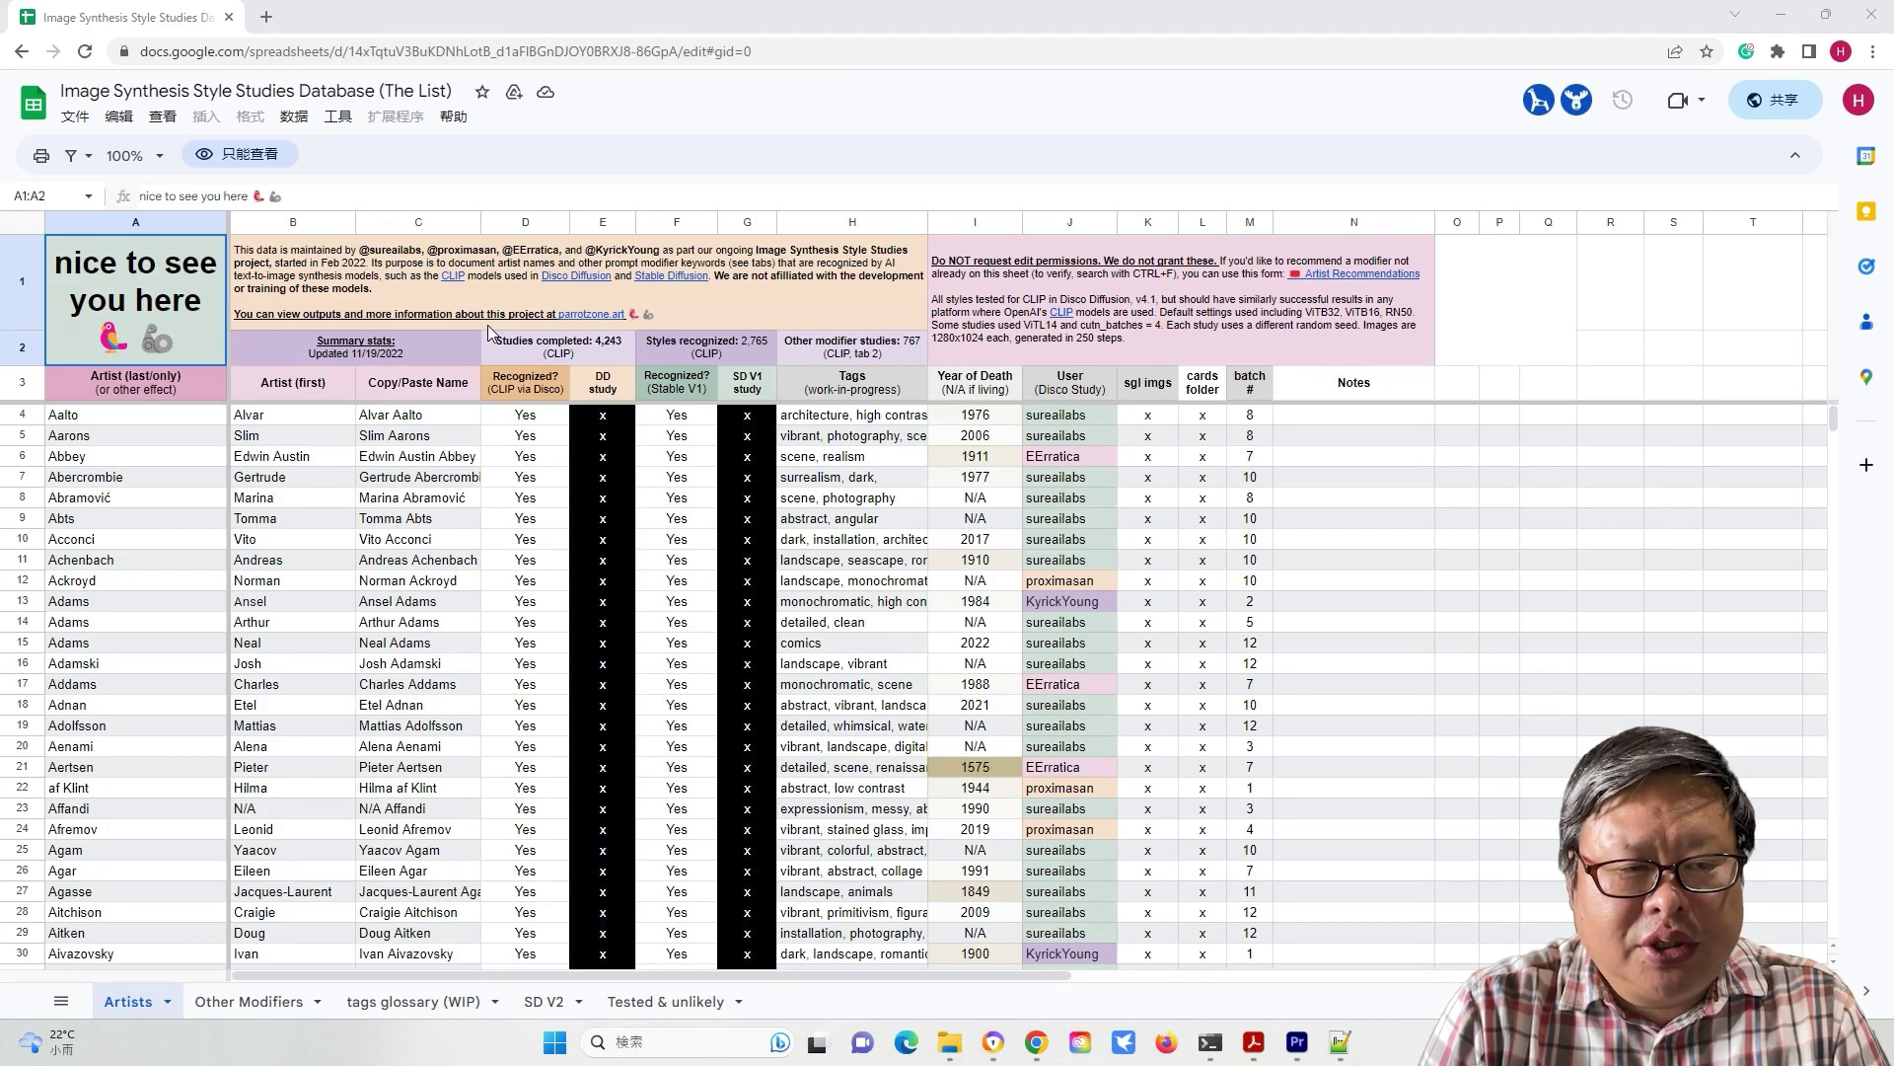
# Look through the artist names and style tags in the Image Synthesis Style Studies Database spreadsheet
pyautogui.hotkey('ctrl', 'l')
pyautogui.scroll(-4, 1819, 438)
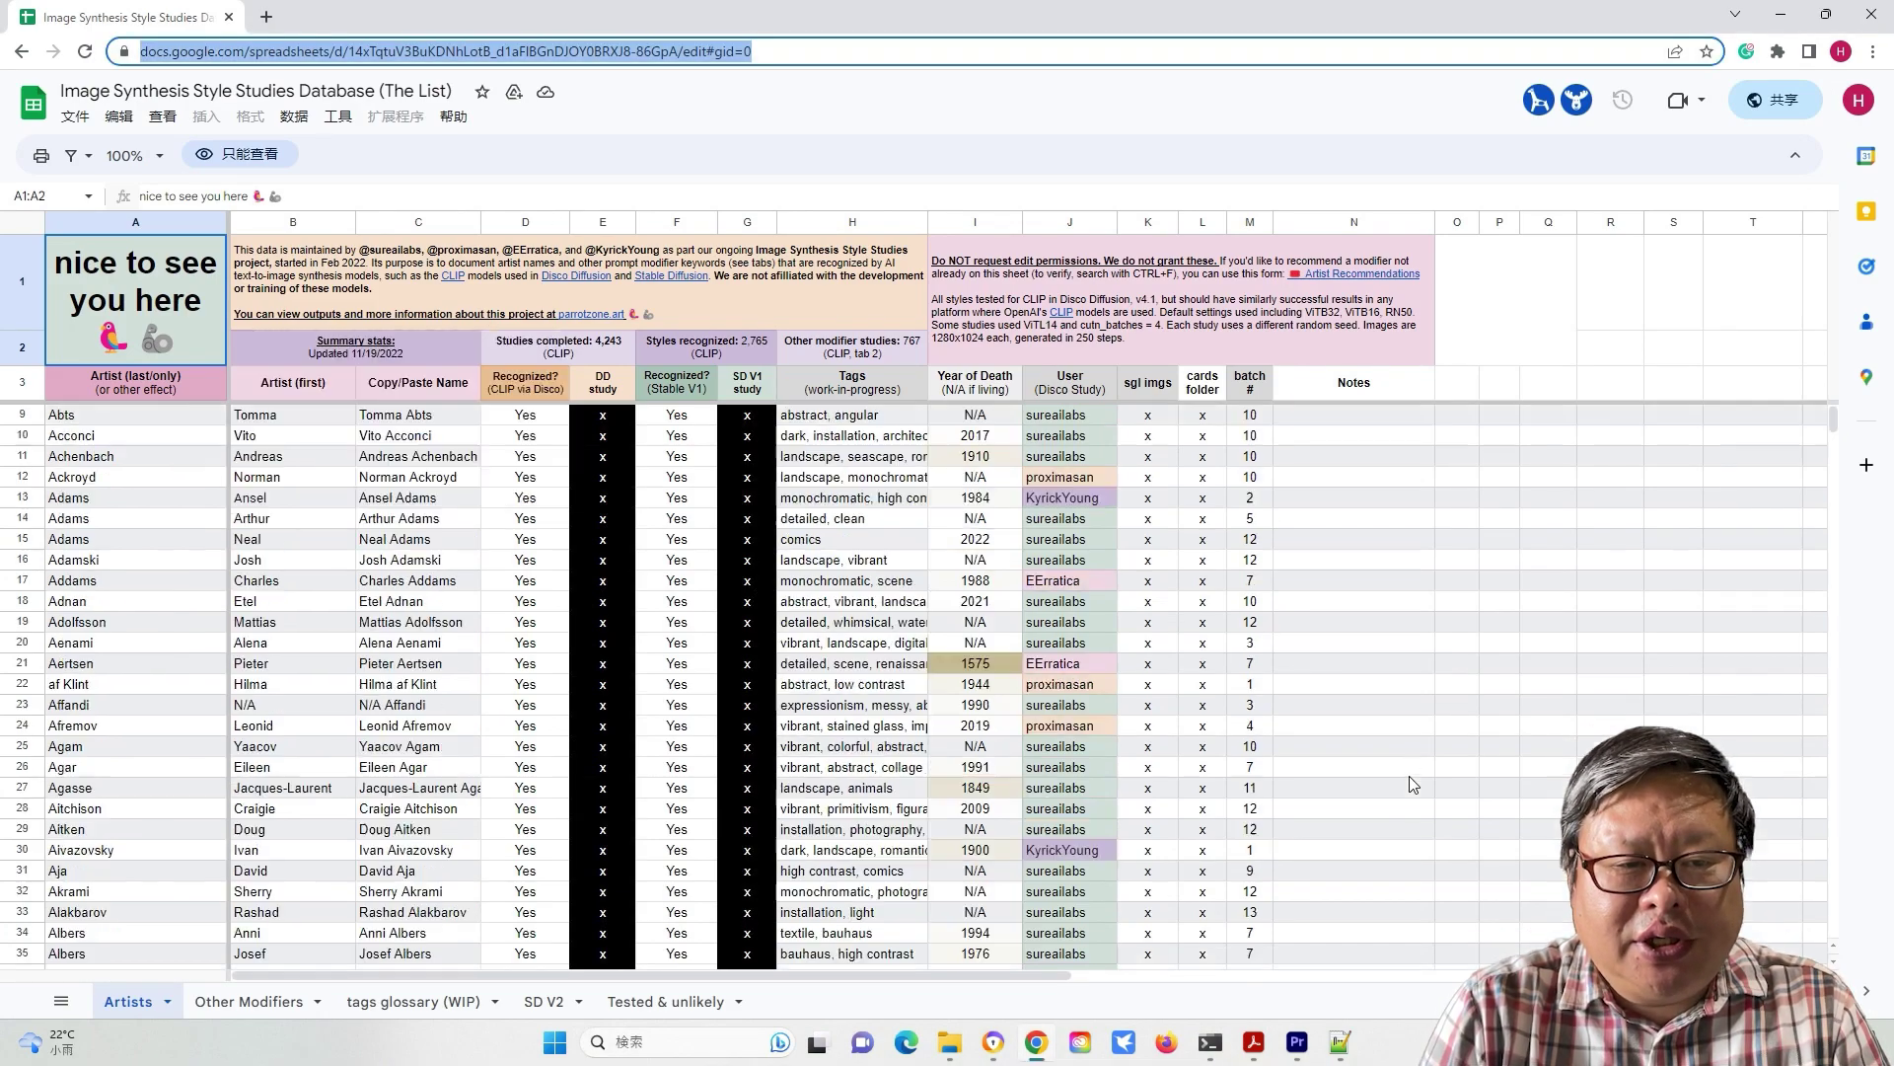
pyautogui.moveTo(1832, 422); pyautogui.dragTo(1834, 815)
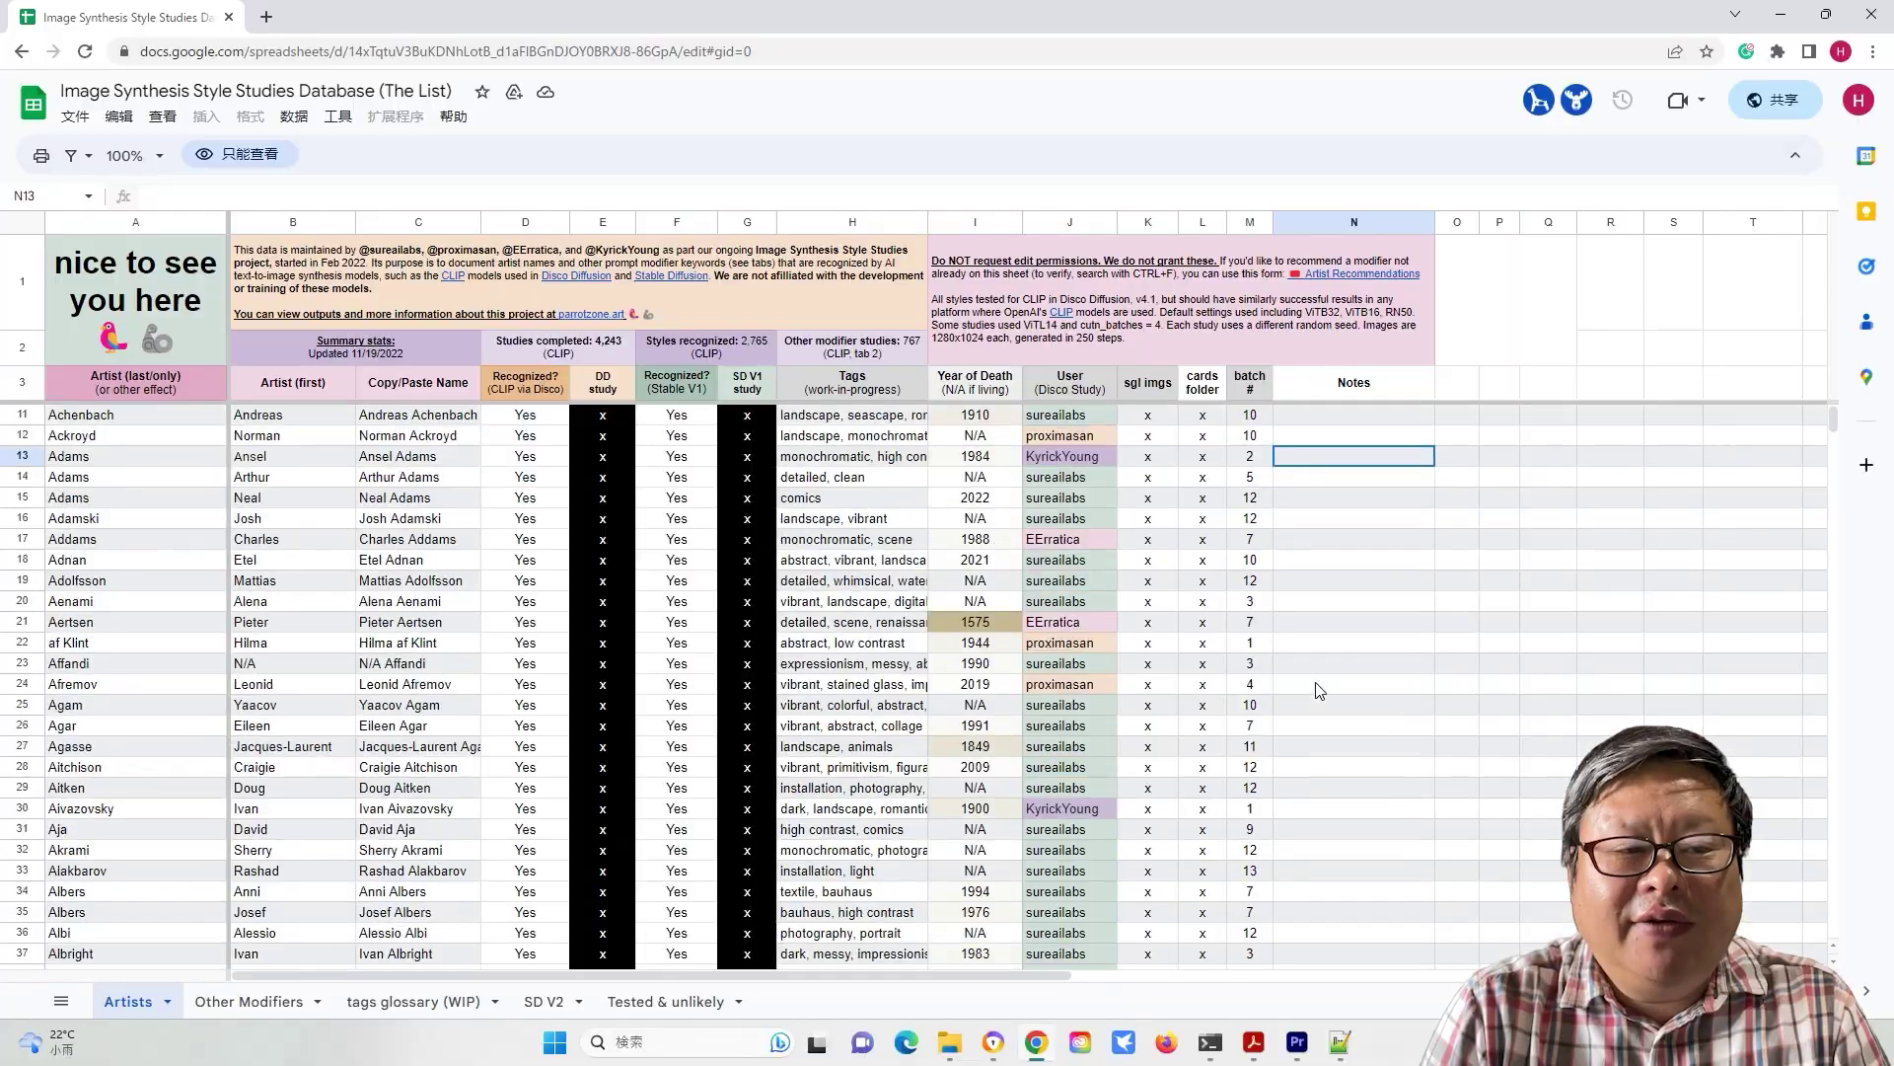
pyautogui.scroll(-5, 1320, 690)
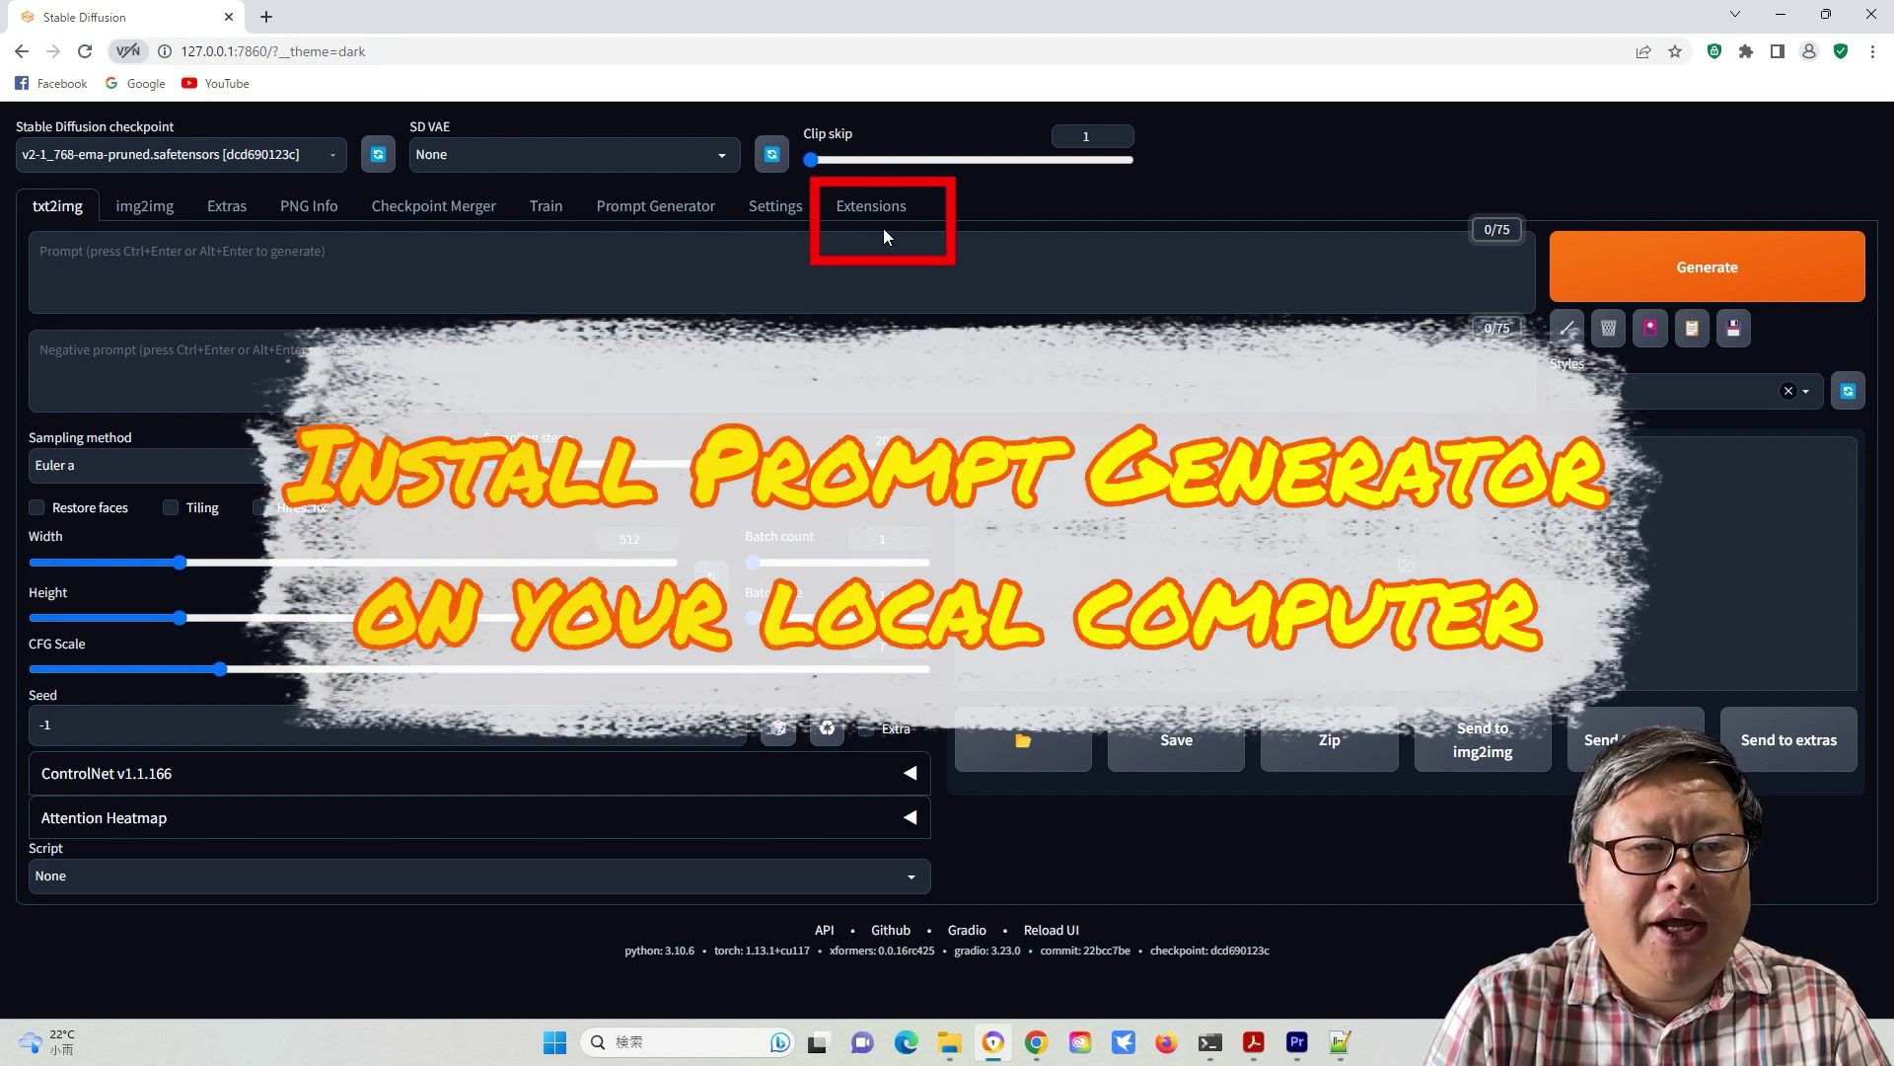
# Load the list of available Stable Diffusion web UI extensions and search it for "prompt ge"
pyautogui.click(874, 215)
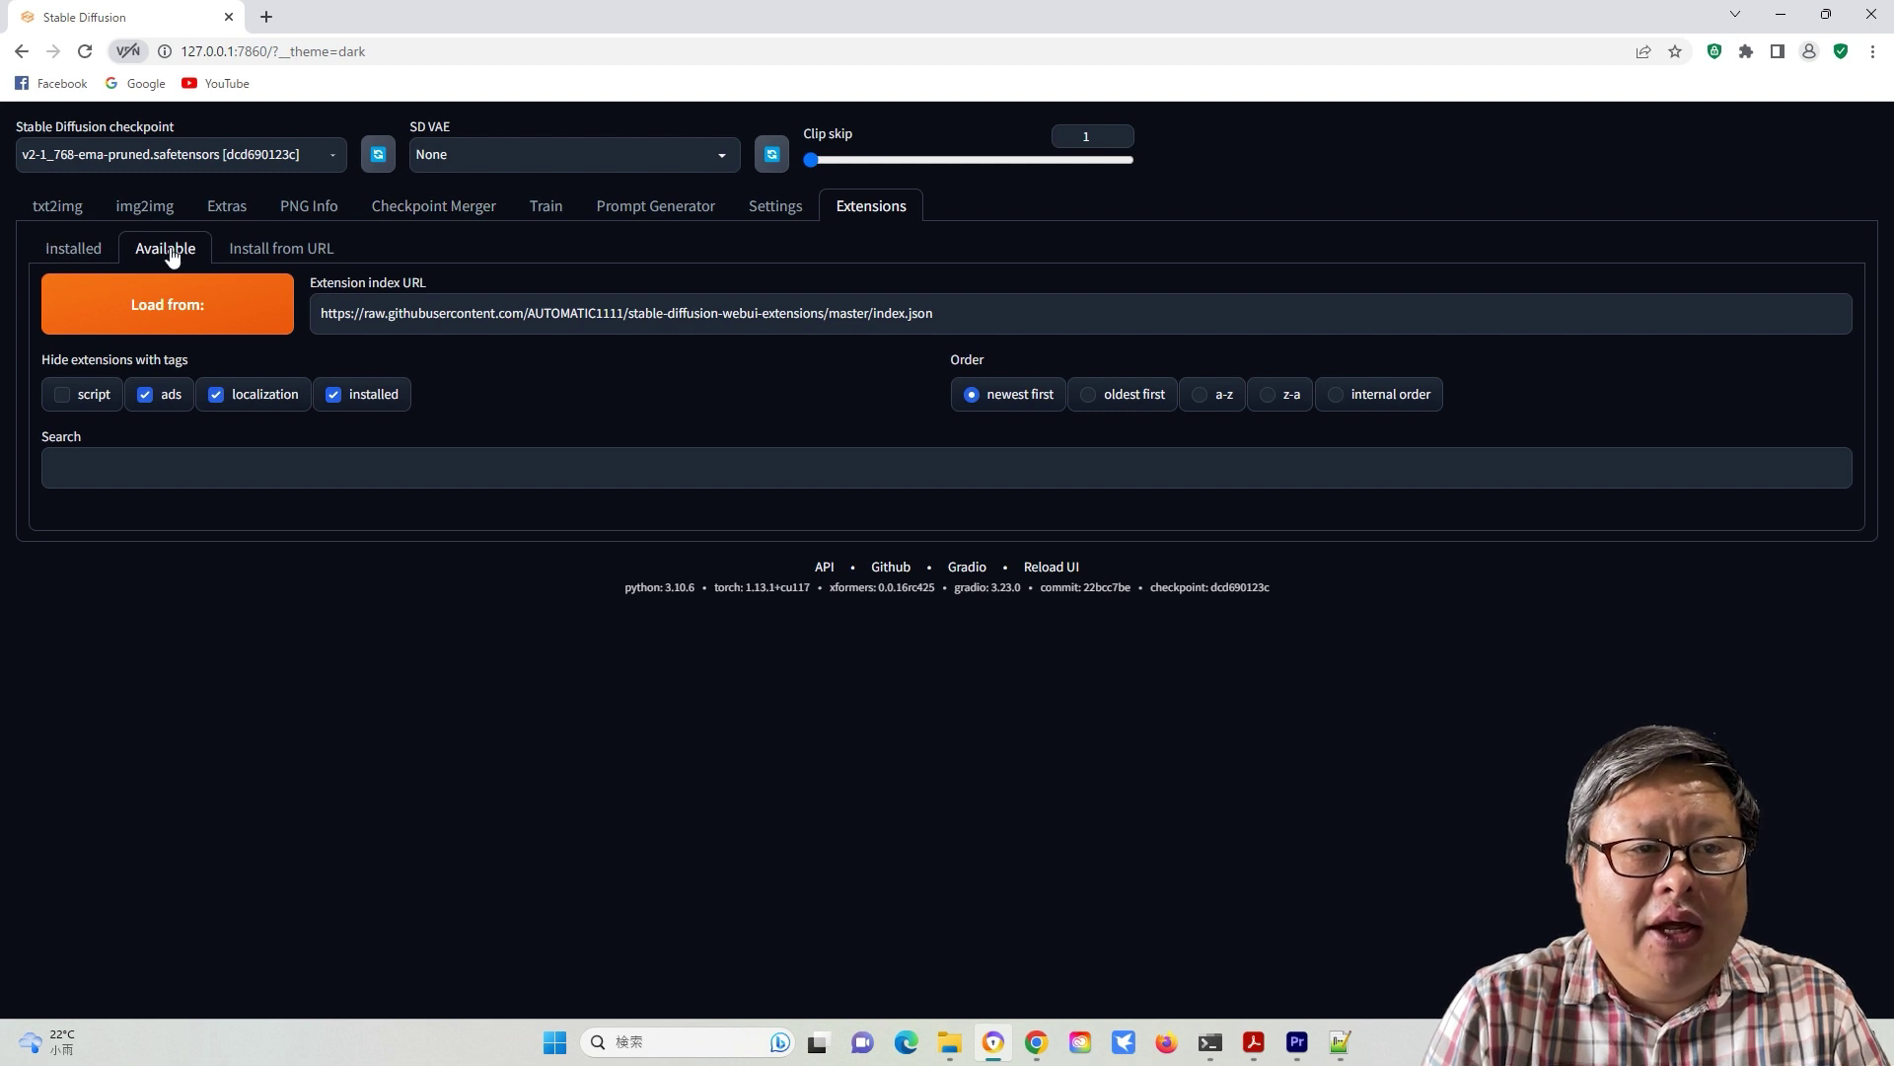
pyautogui.click(192, 318)
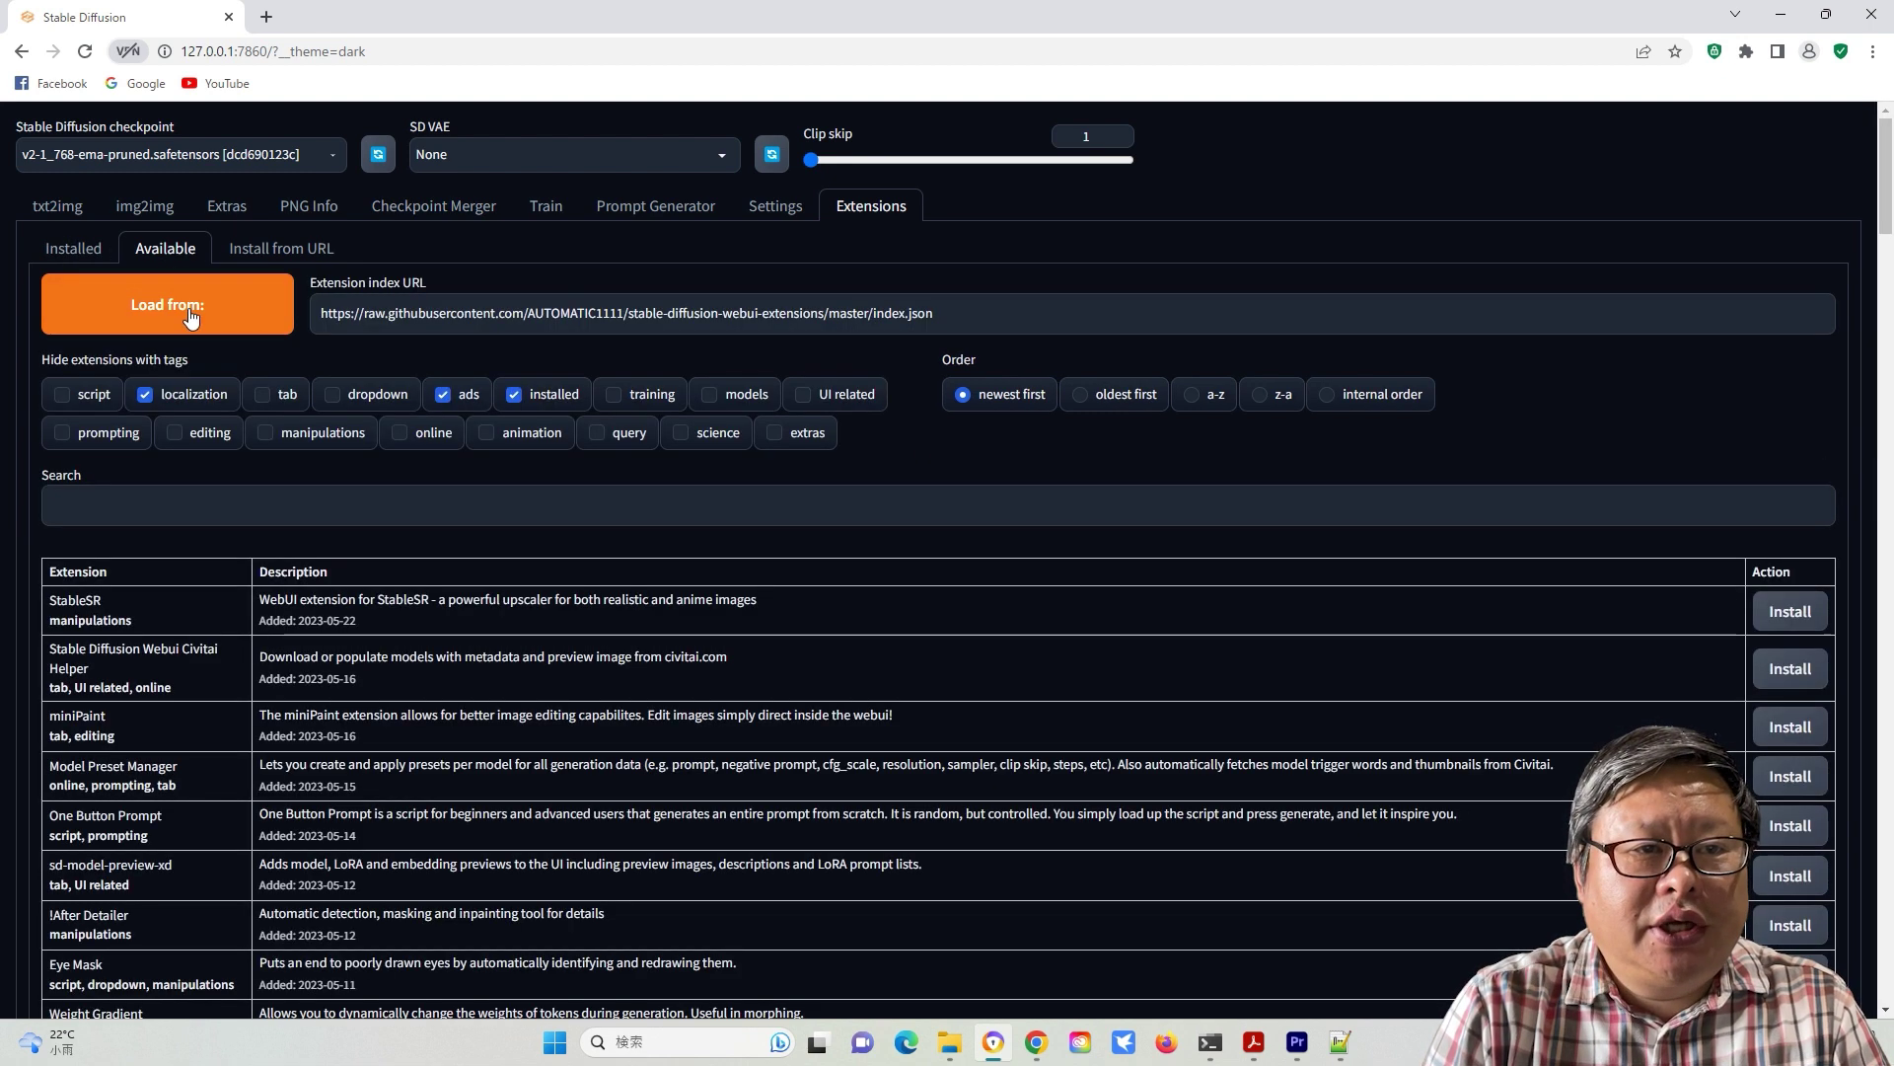
pyautogui.click(90, 508)
pyautogui.write('prompt ge')
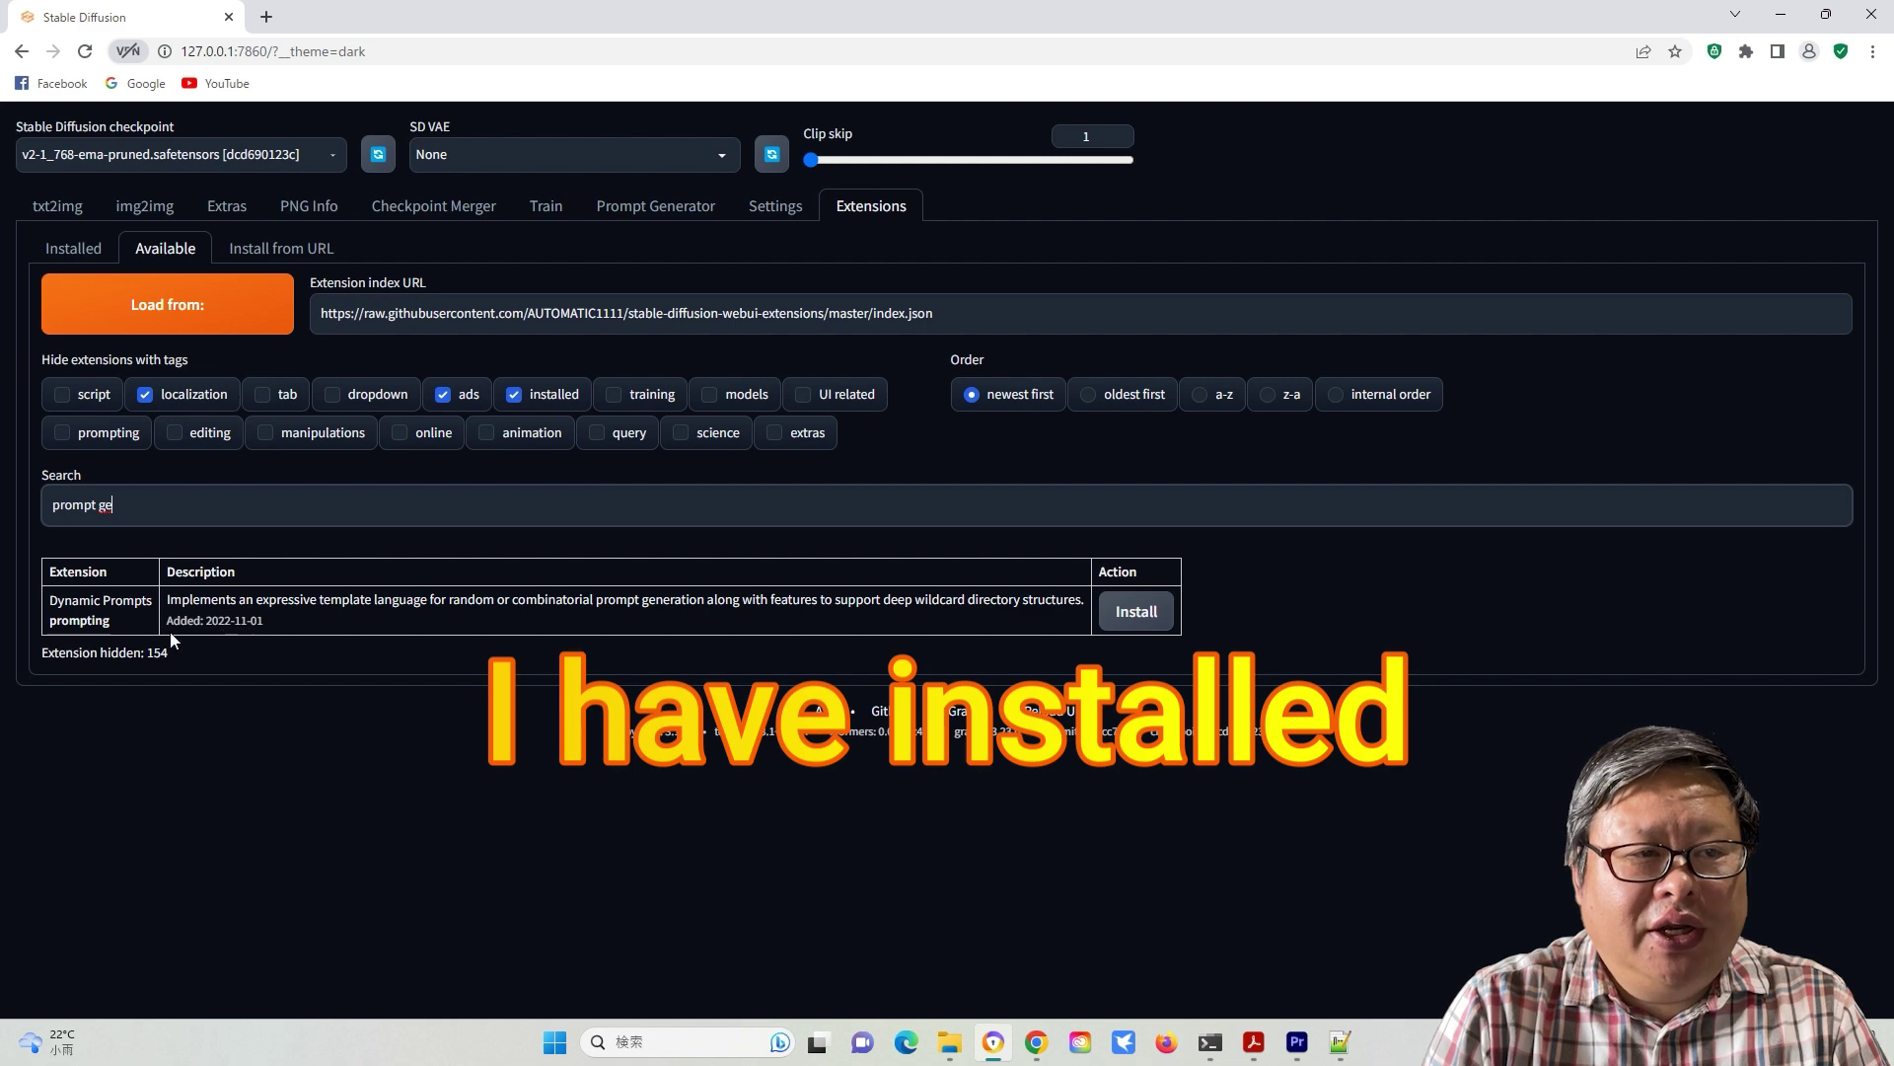
# Check the installed extensions for updates, then apply the changes and restart the UI
pyautogui.click(73, 248)
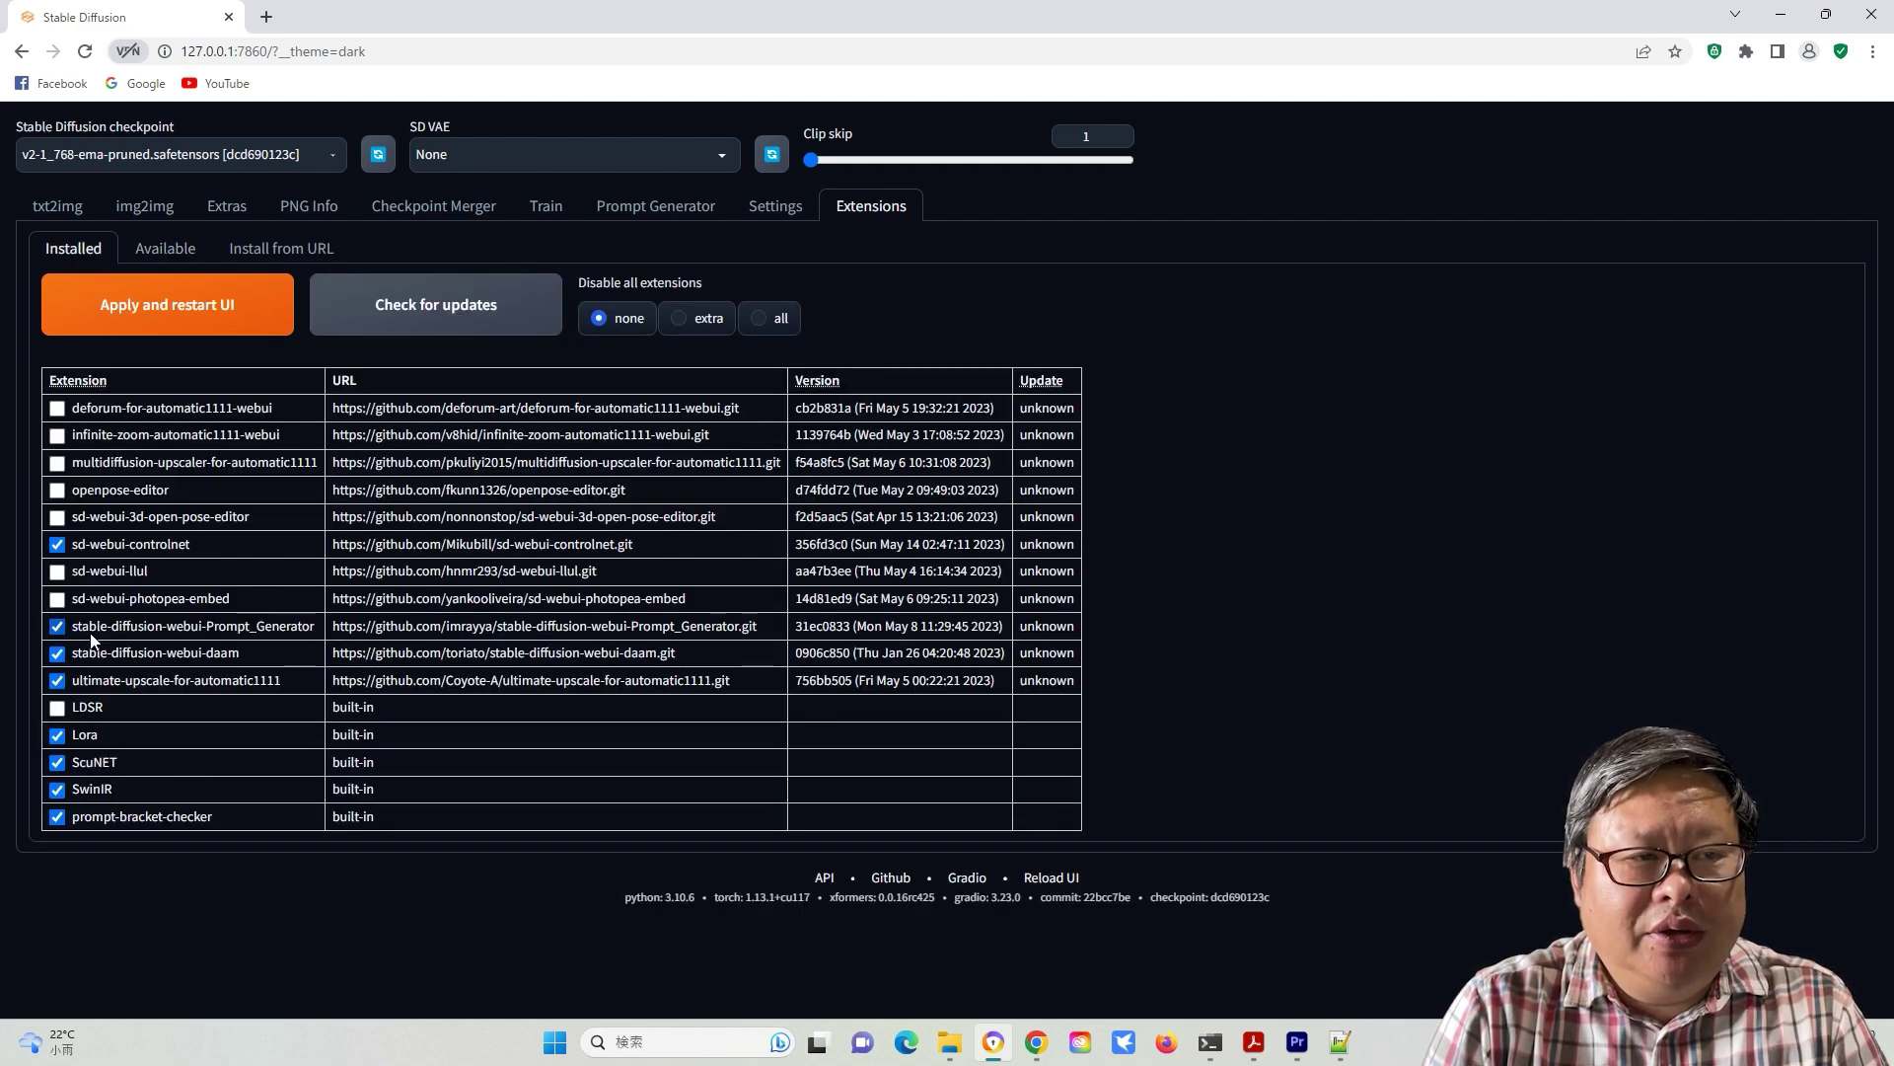
pyautogui.click(449, 316)
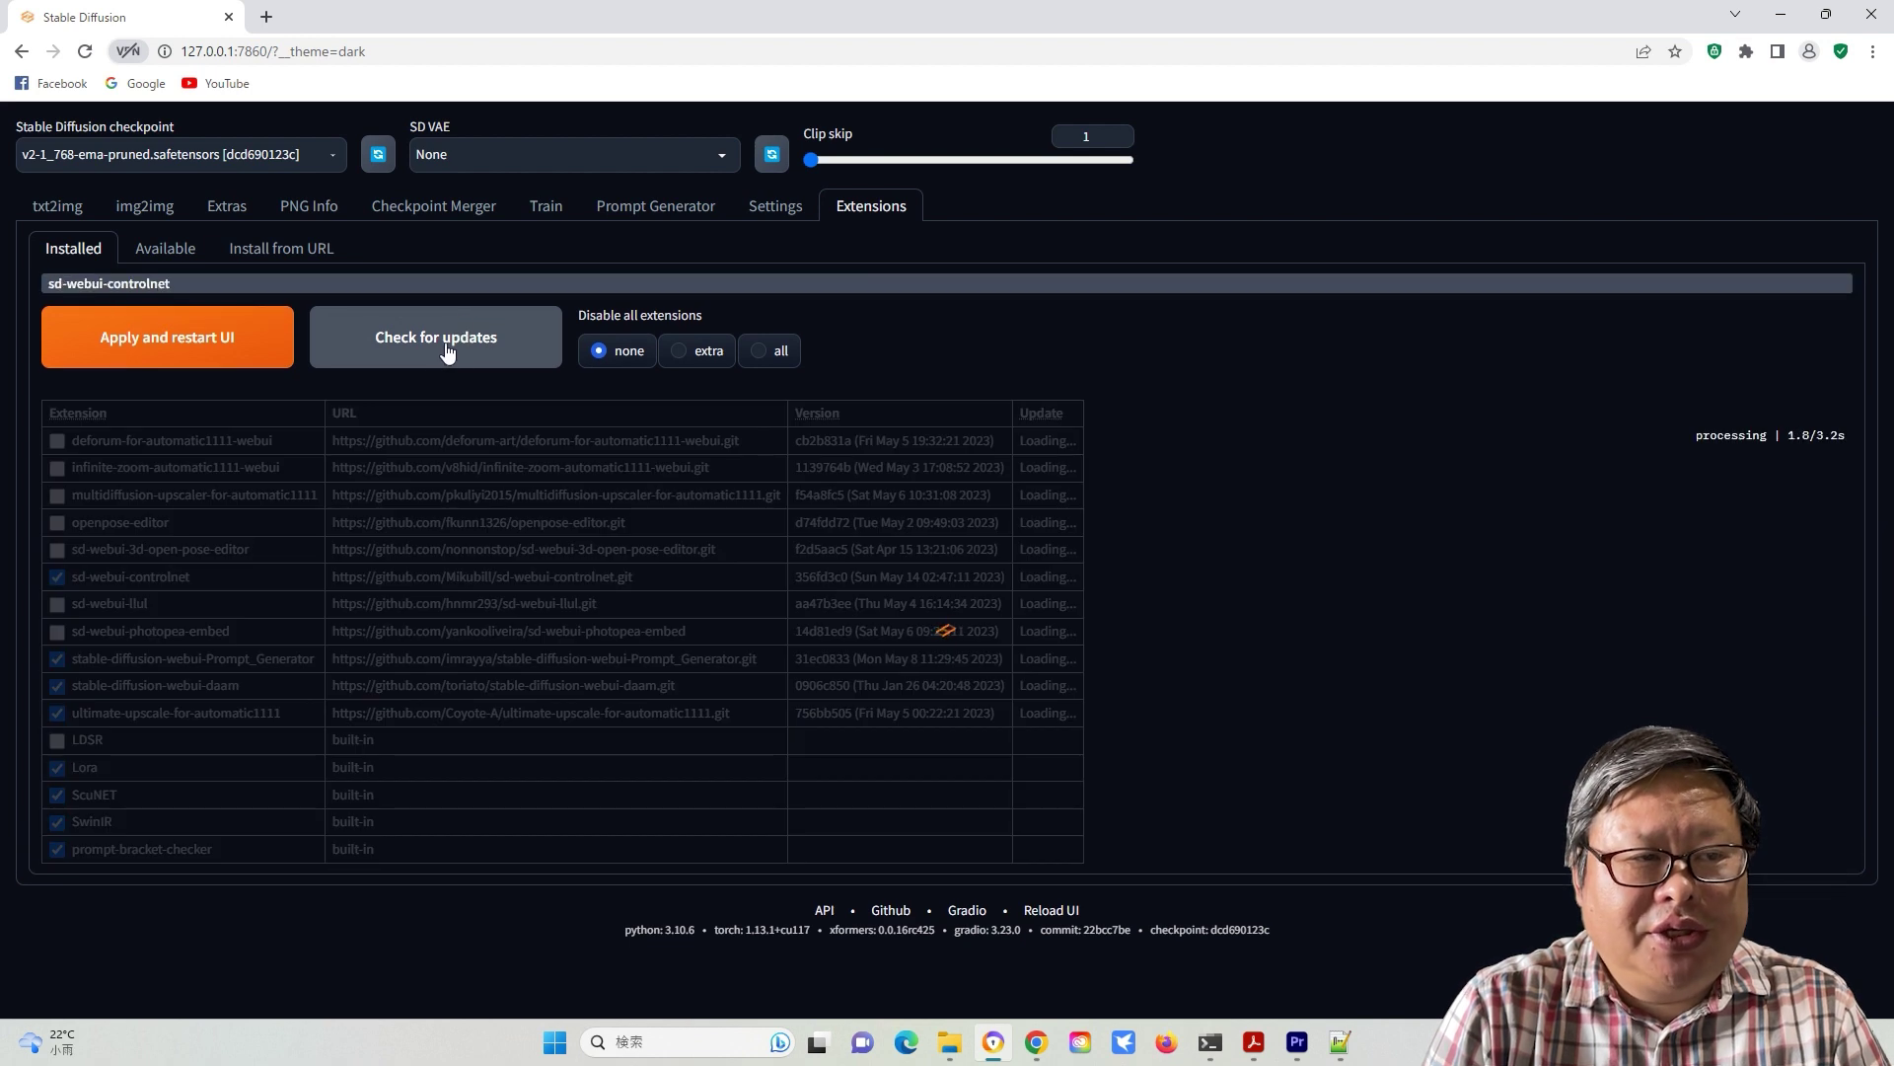
pyautogui.click(157, 316)
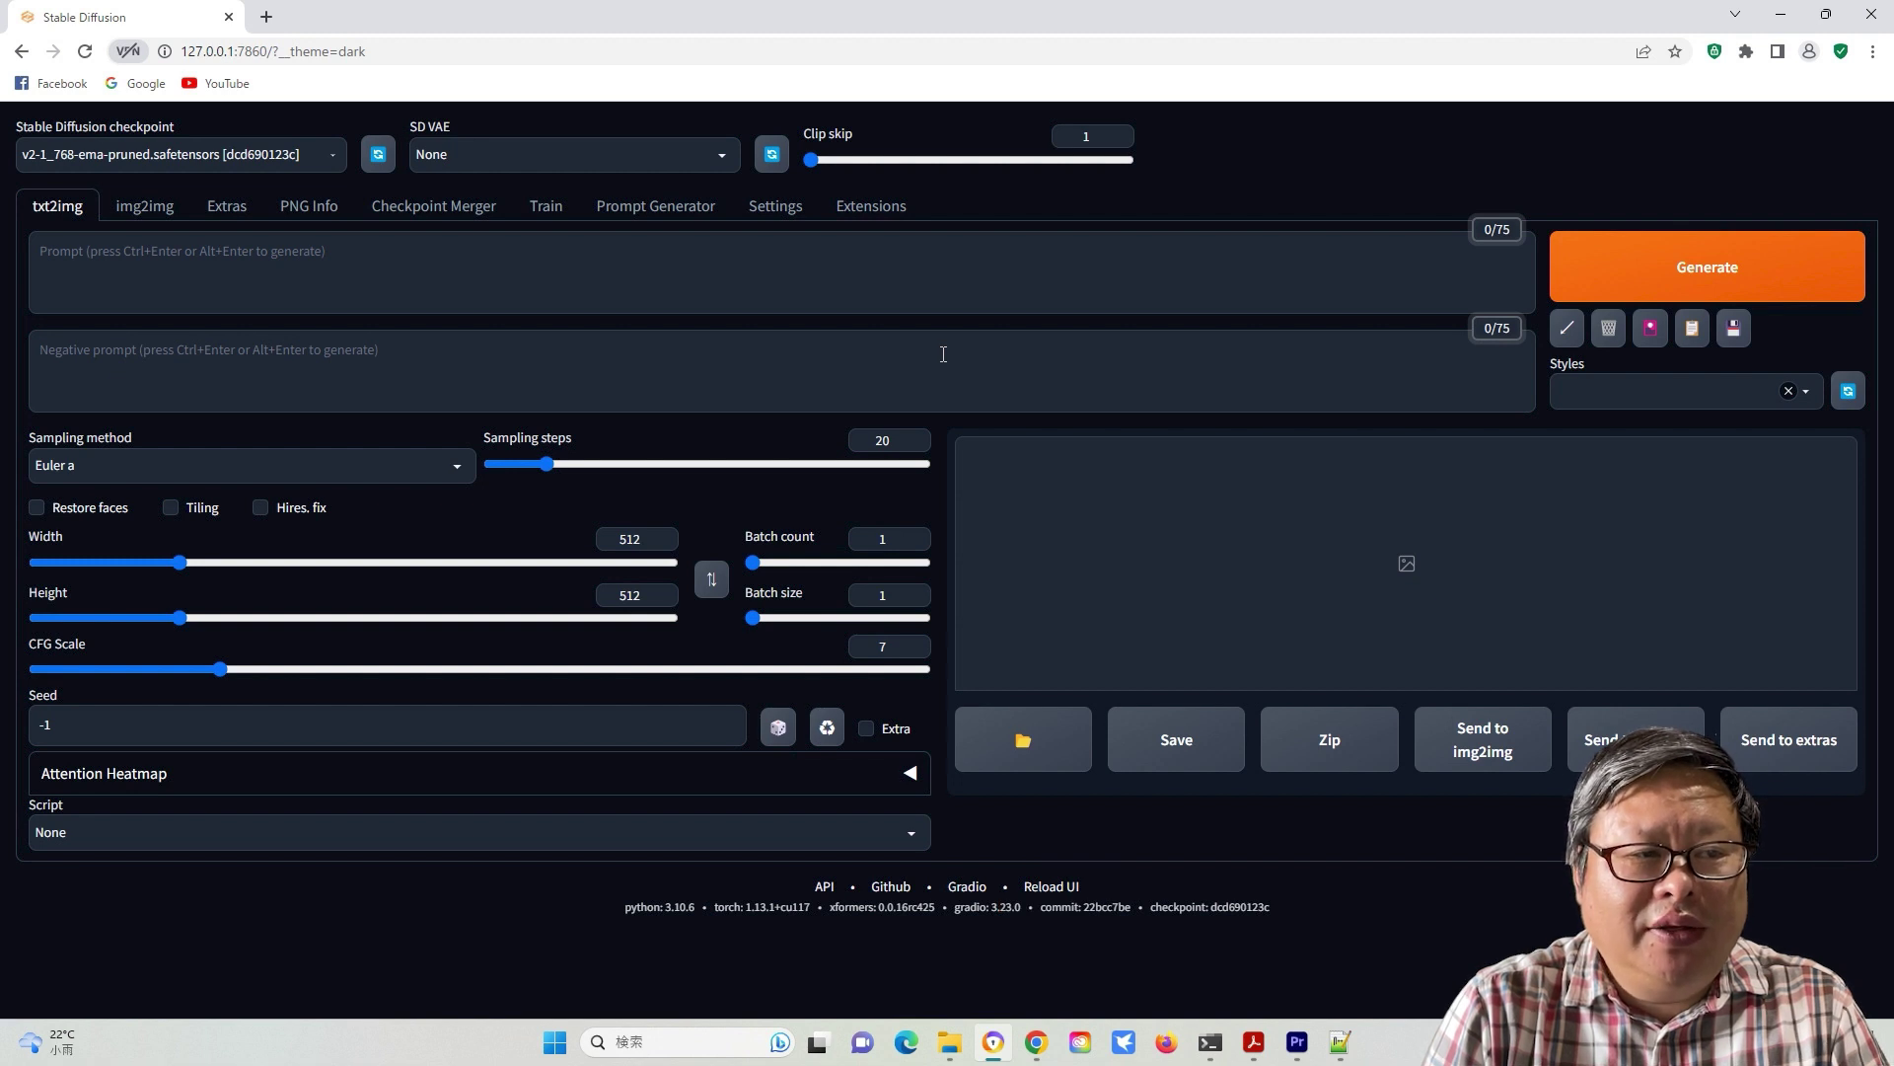
# View the Prompt Generator's model choices and read on Hugging Face how the MagicPrompt-Stable-Diffusion model was trained
pyautogui.click(655, 208)
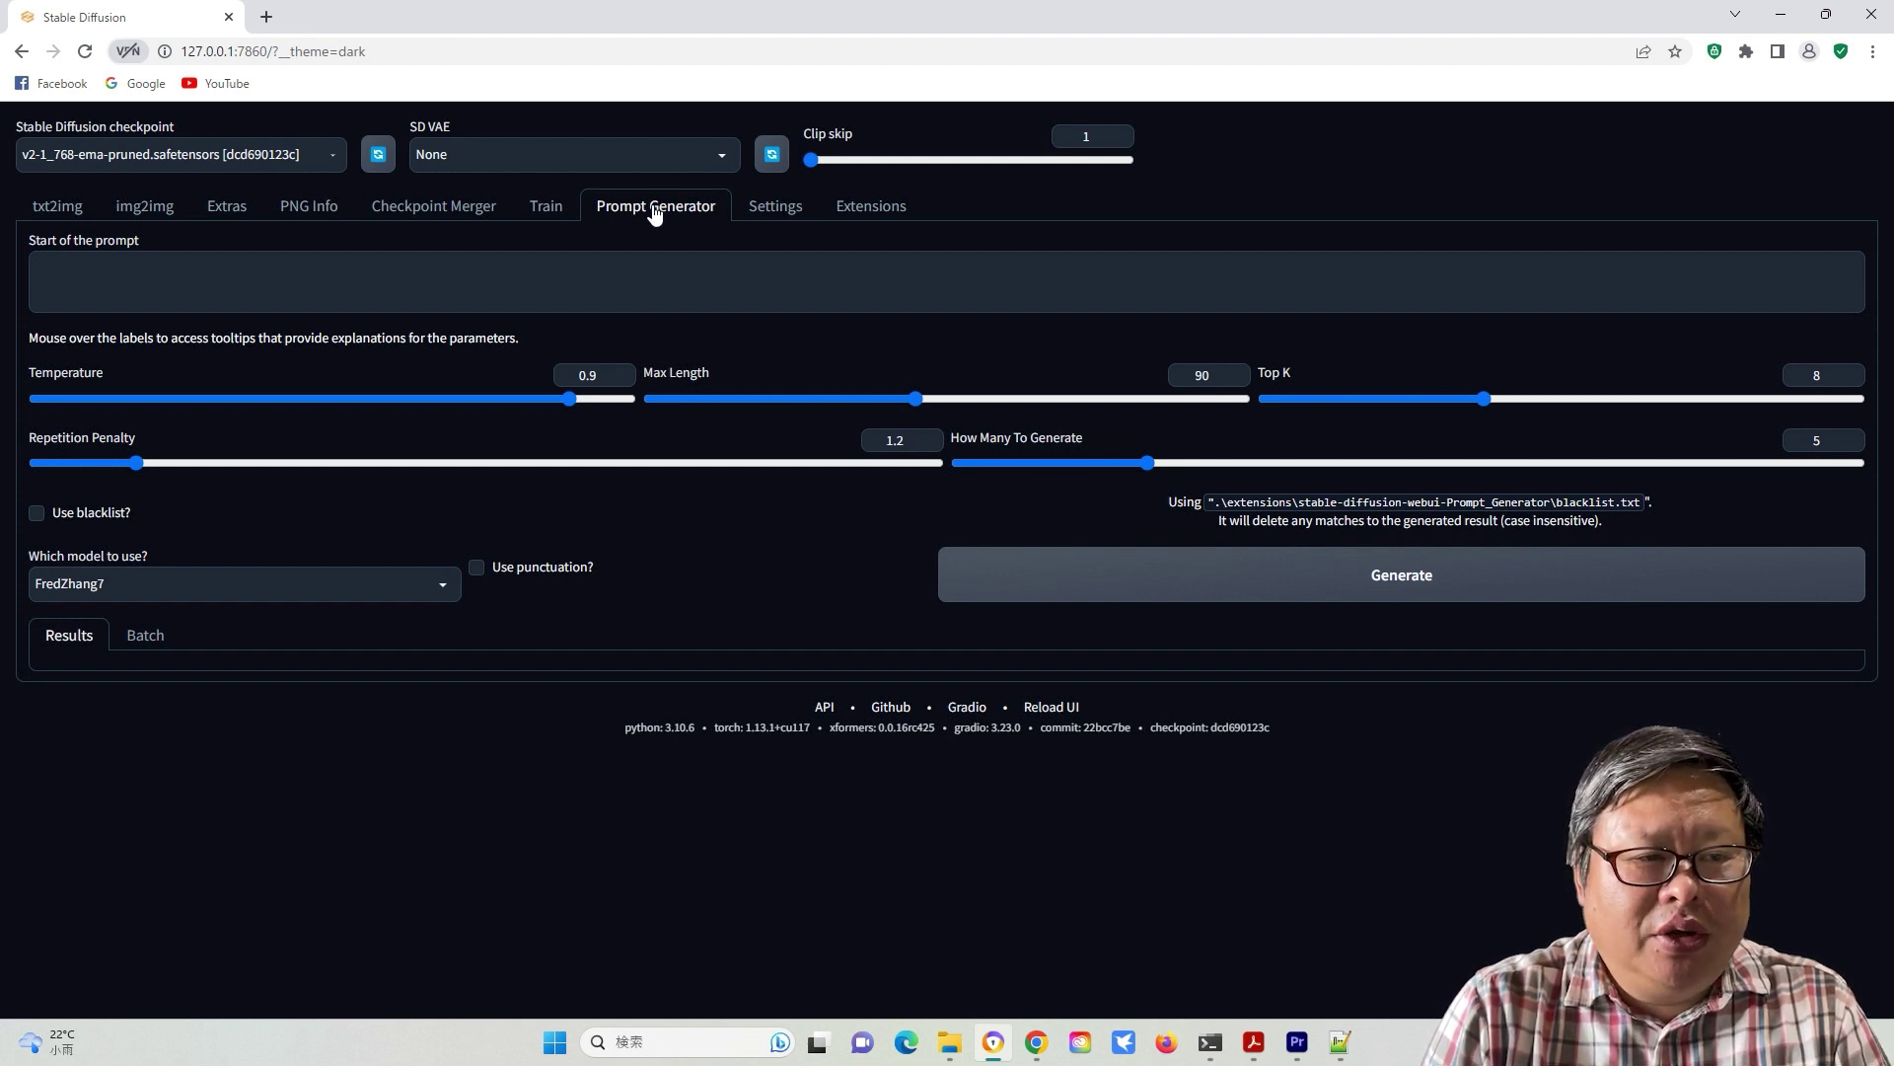
pyautogui.click(443, 584)
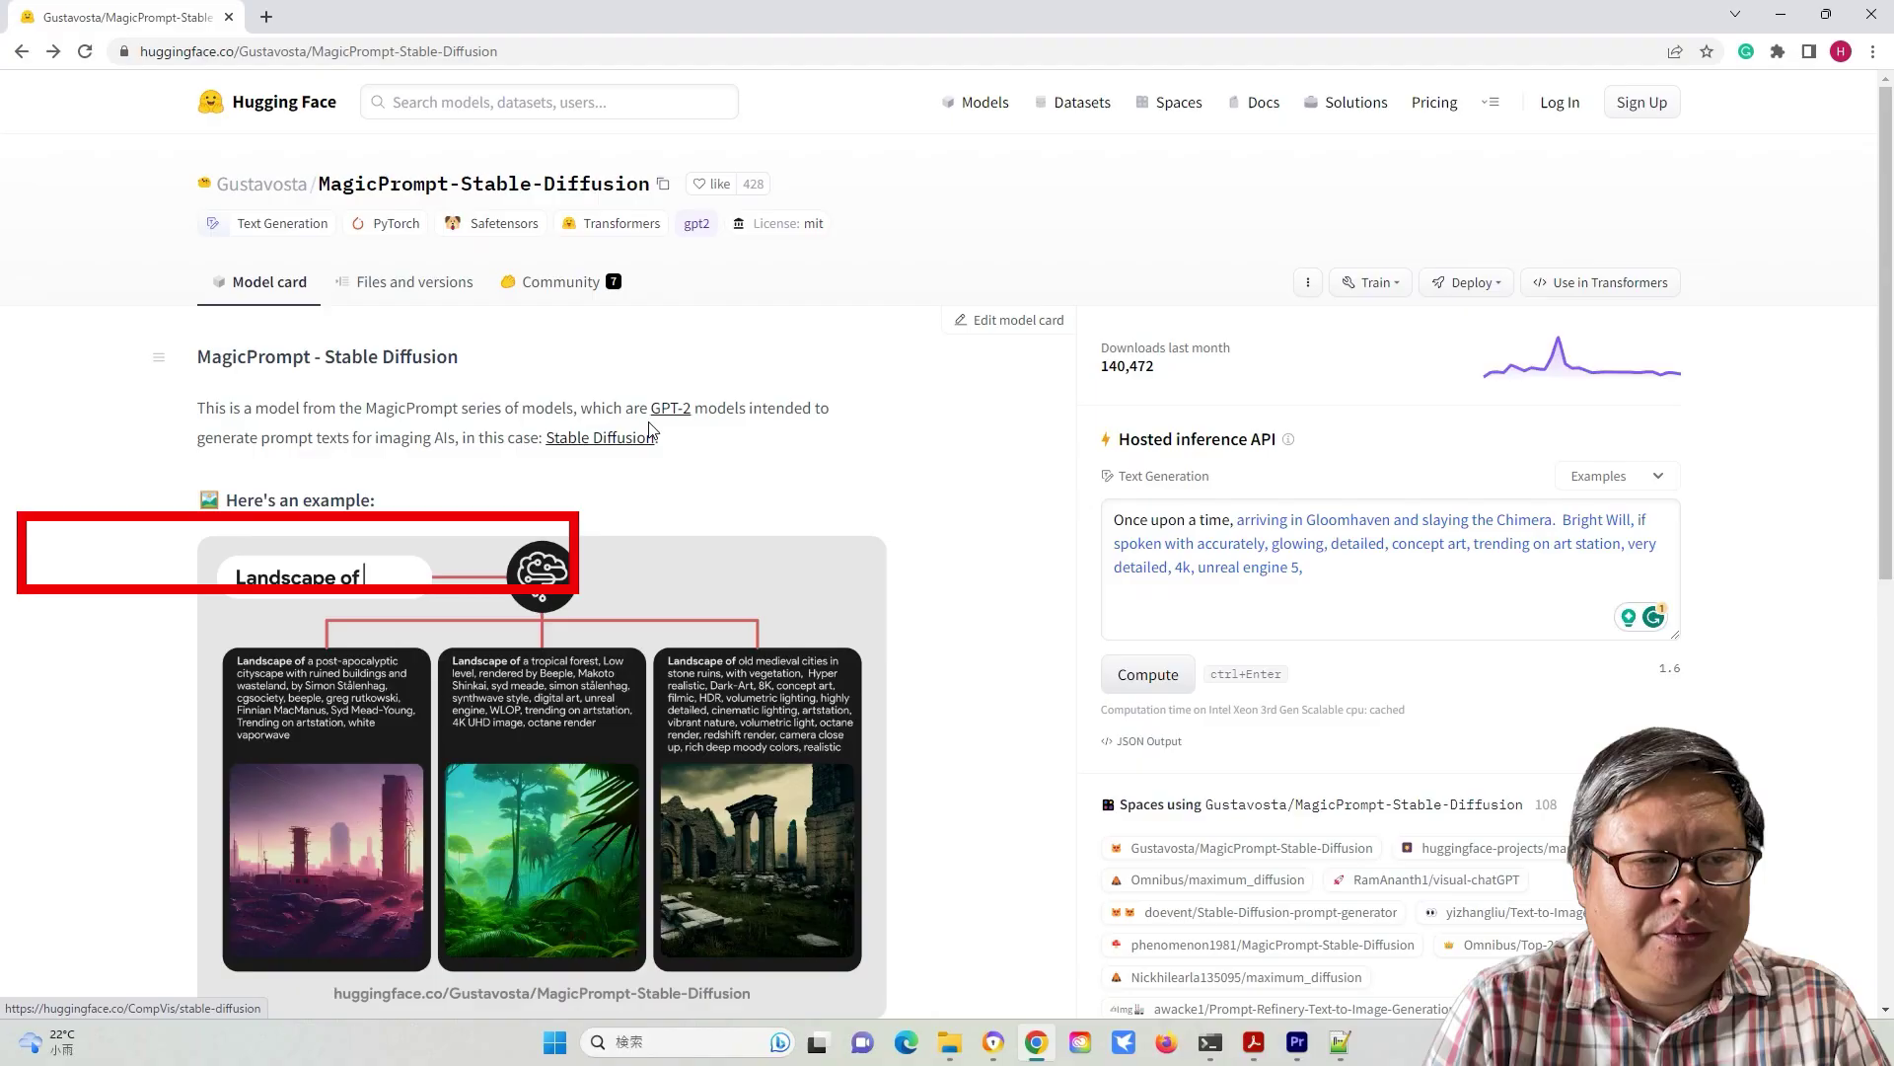
pyautogui.scroll(-6, 989, 590)
pyautogui.scroll(1, 592, 576)
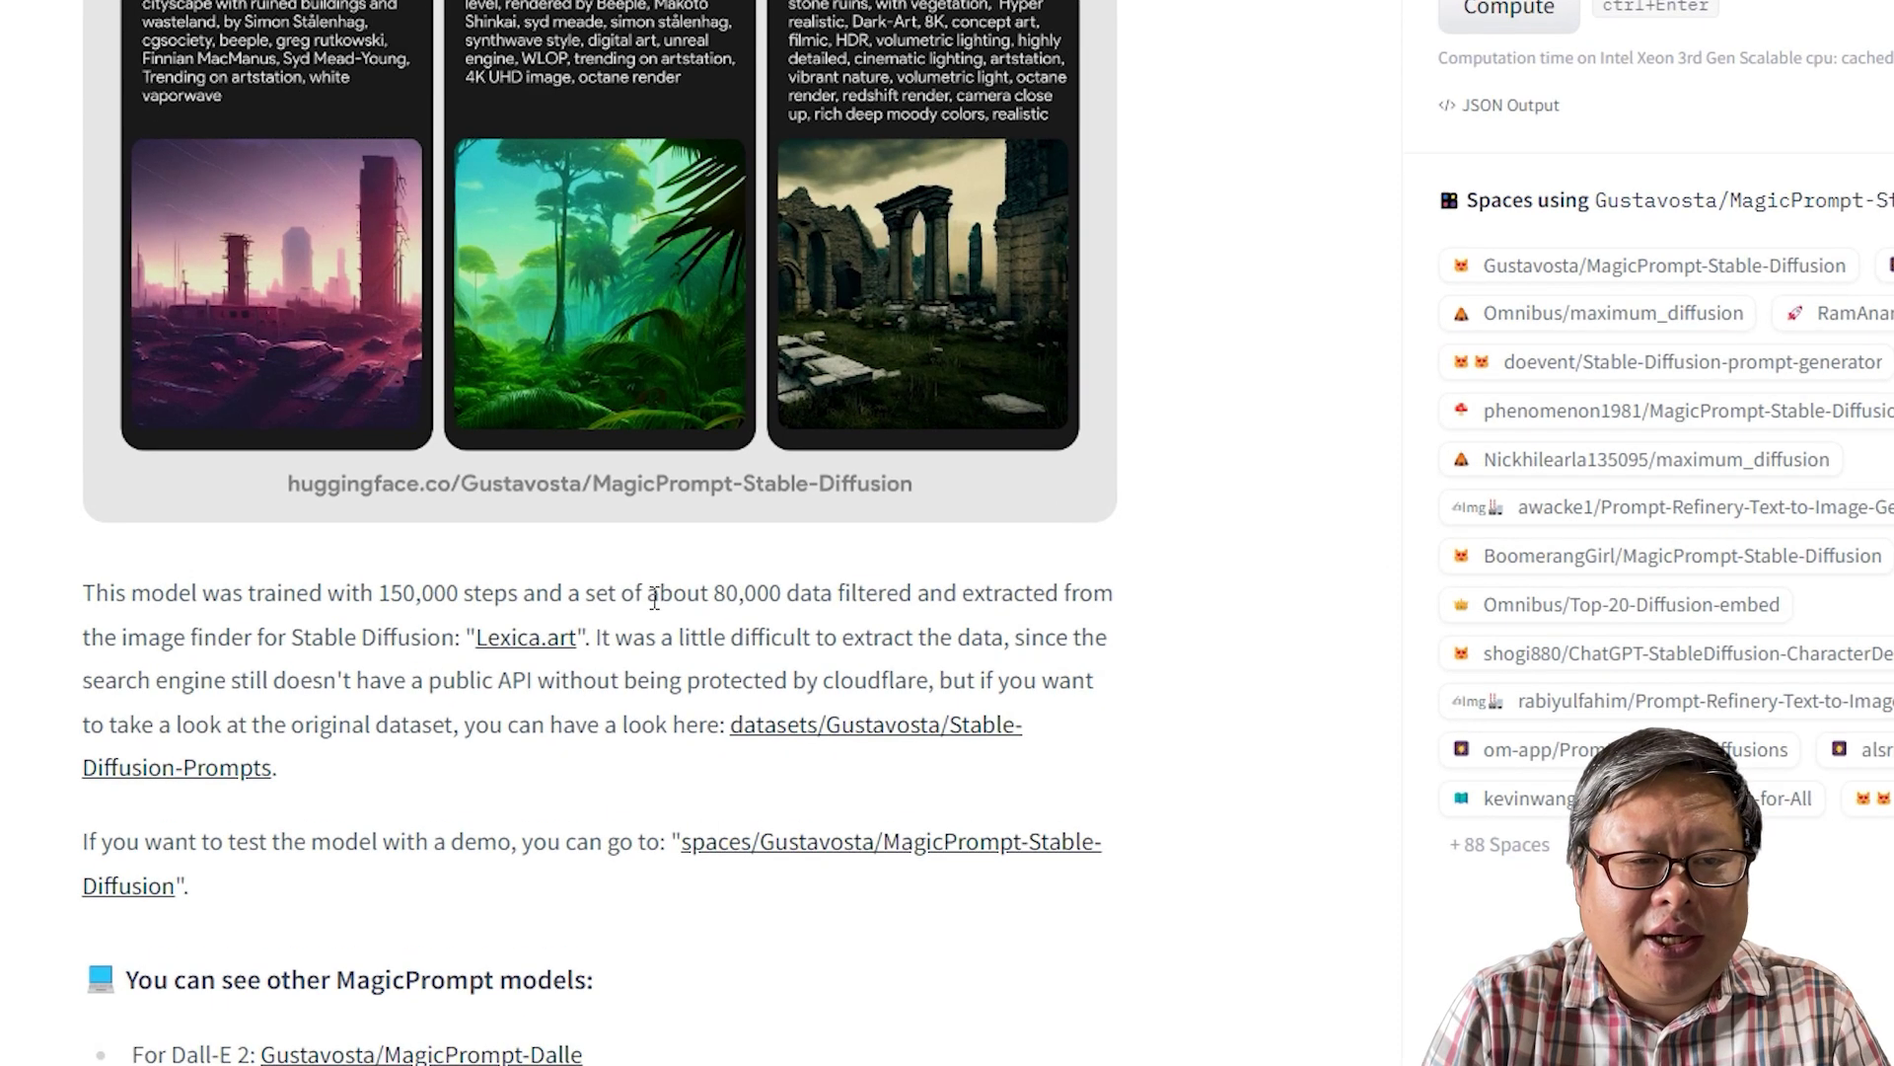
pyautogui.moveTo(654, 597); pyautogui.dragTo(1112, 594)
pyautogui.moveTo(88, 639); pyautogui.dragTo(595, 639)
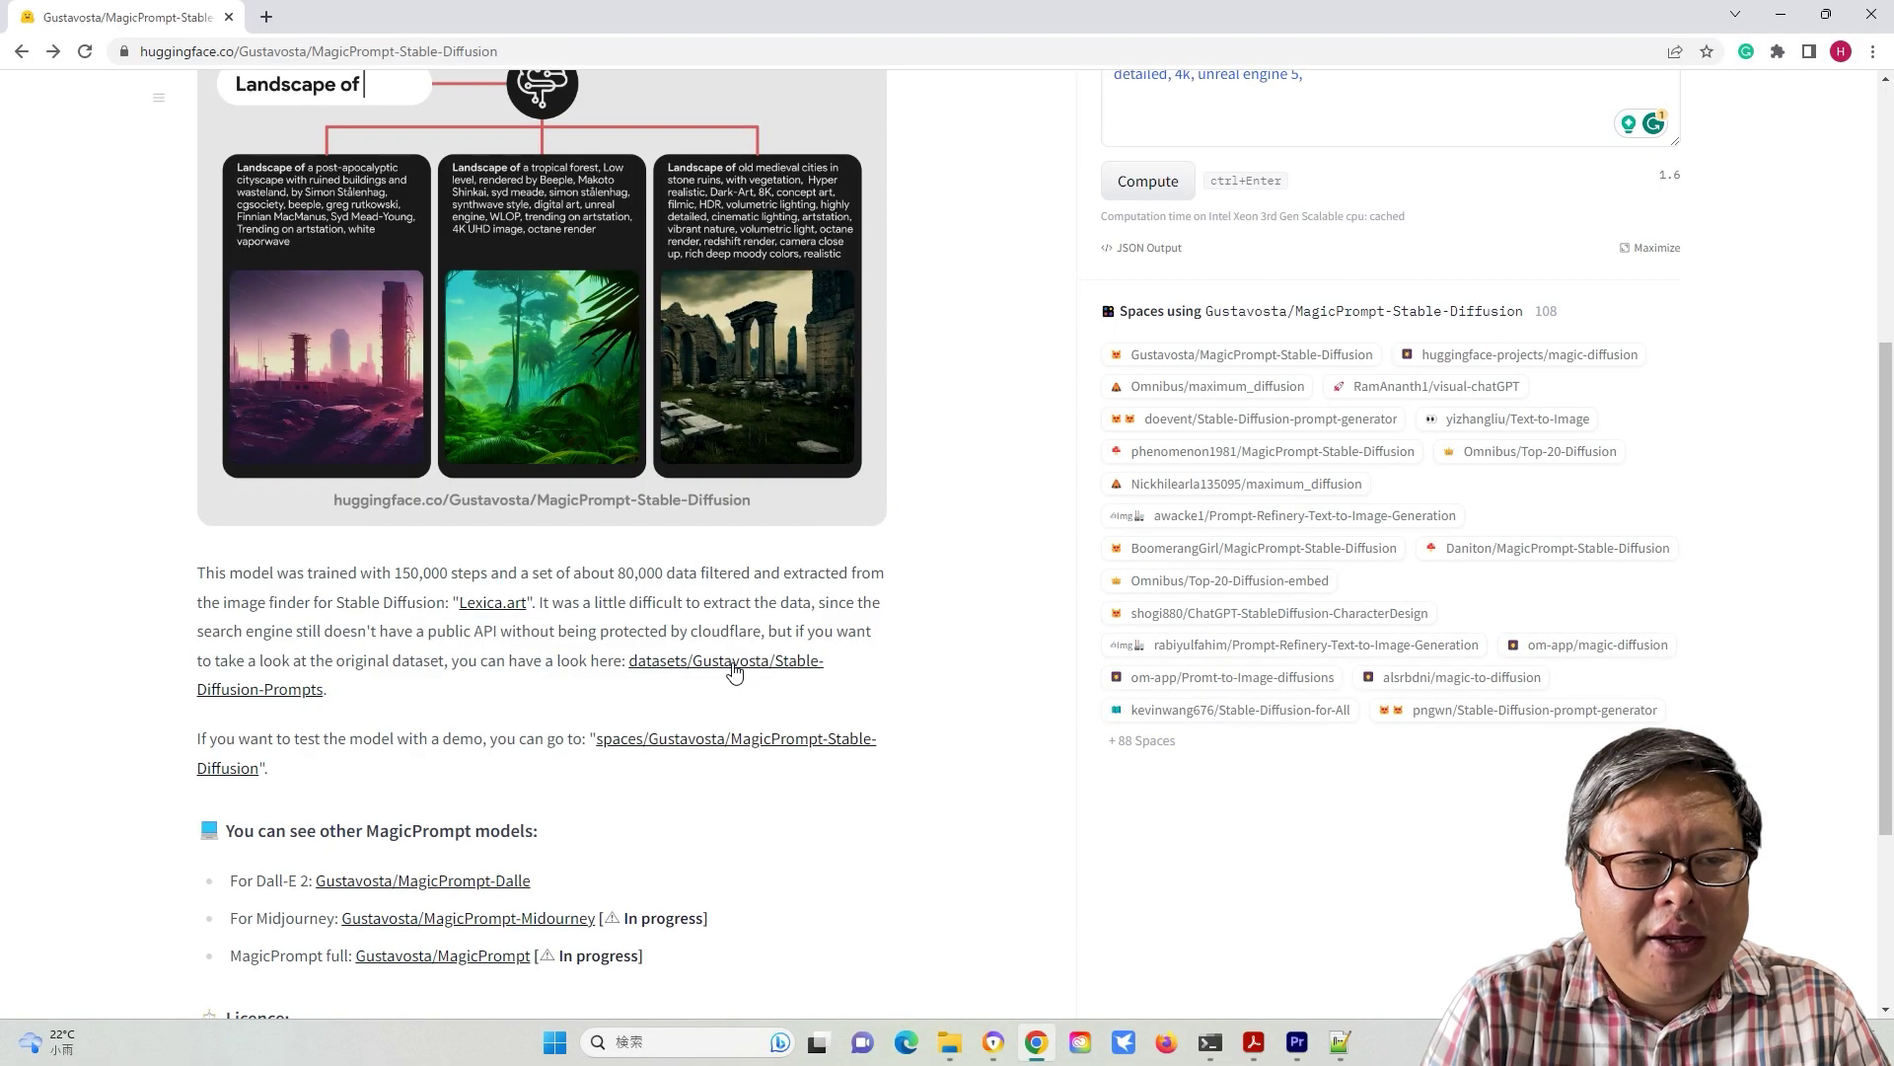
# View the Stable-Diffusion-Prompts dataset linked from the model card and expand its first prompt
pyautogui.click(912, 740)
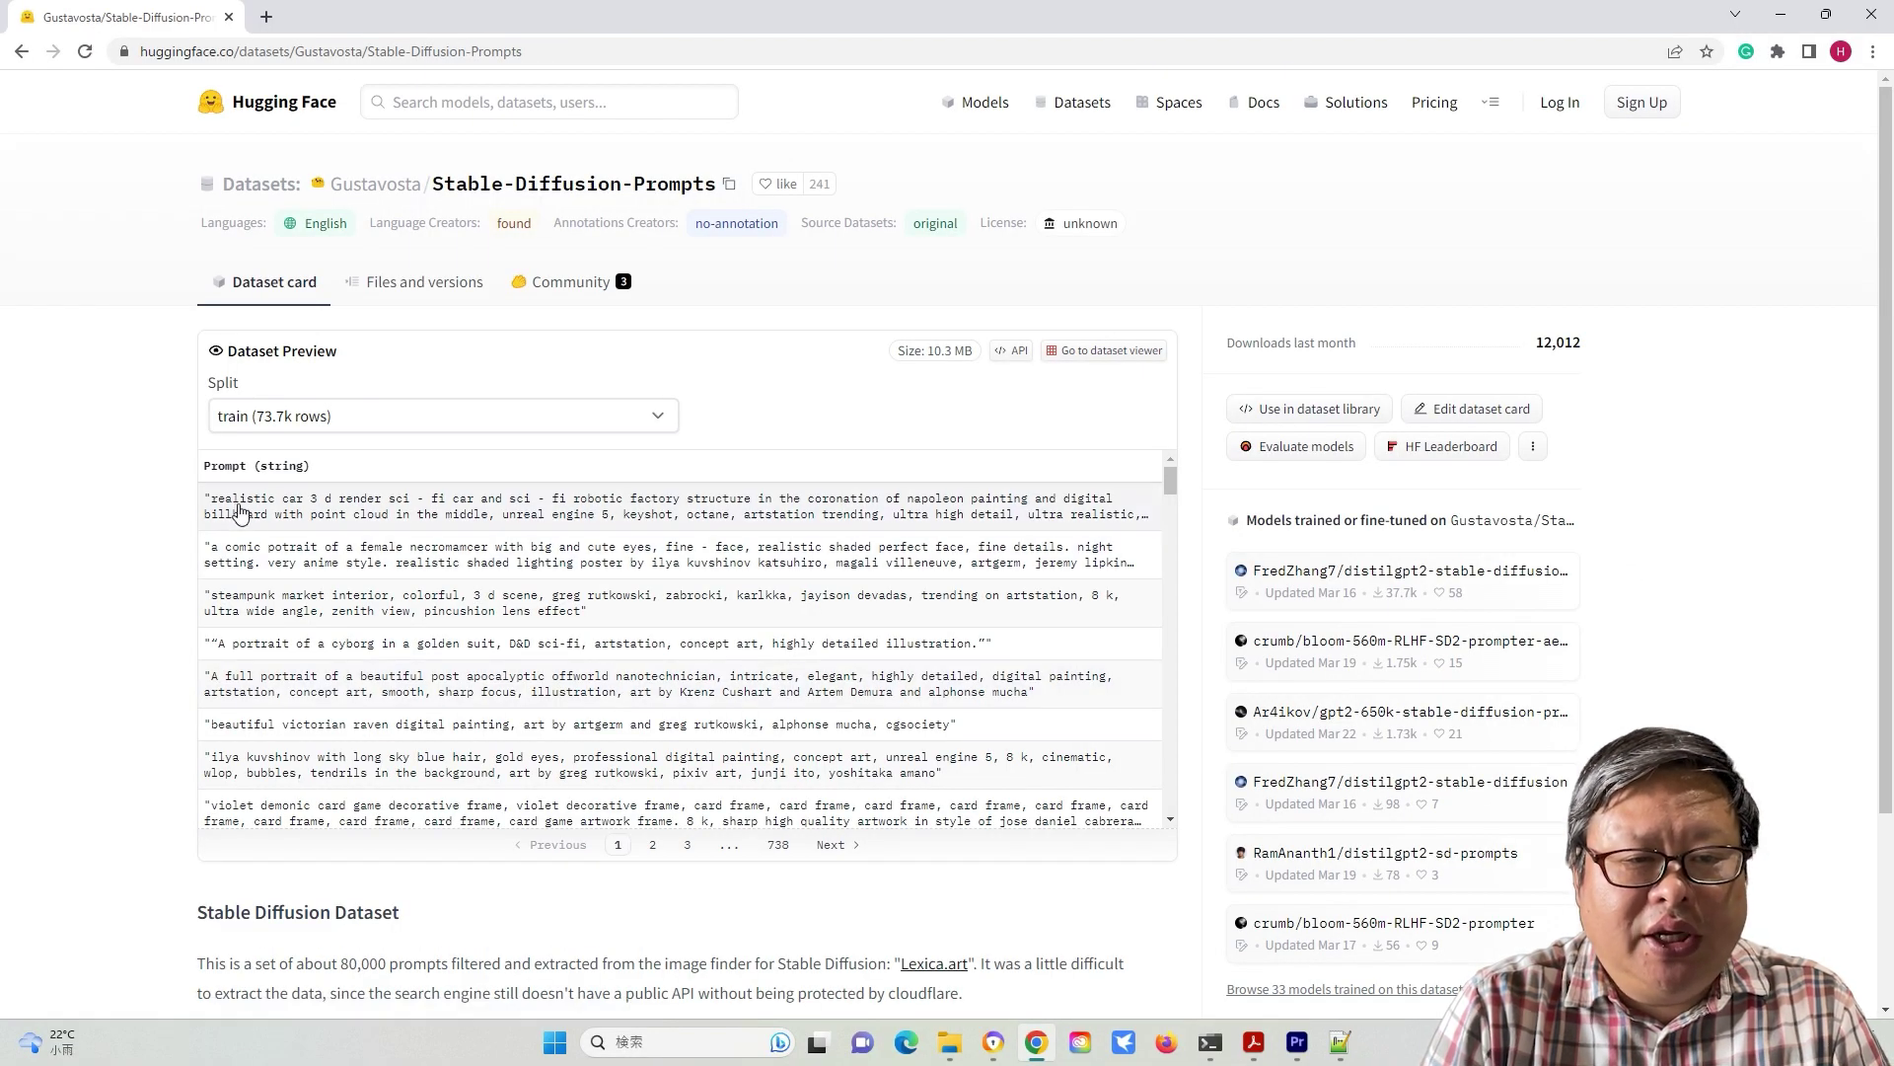
pyautogui.click(240, 511)
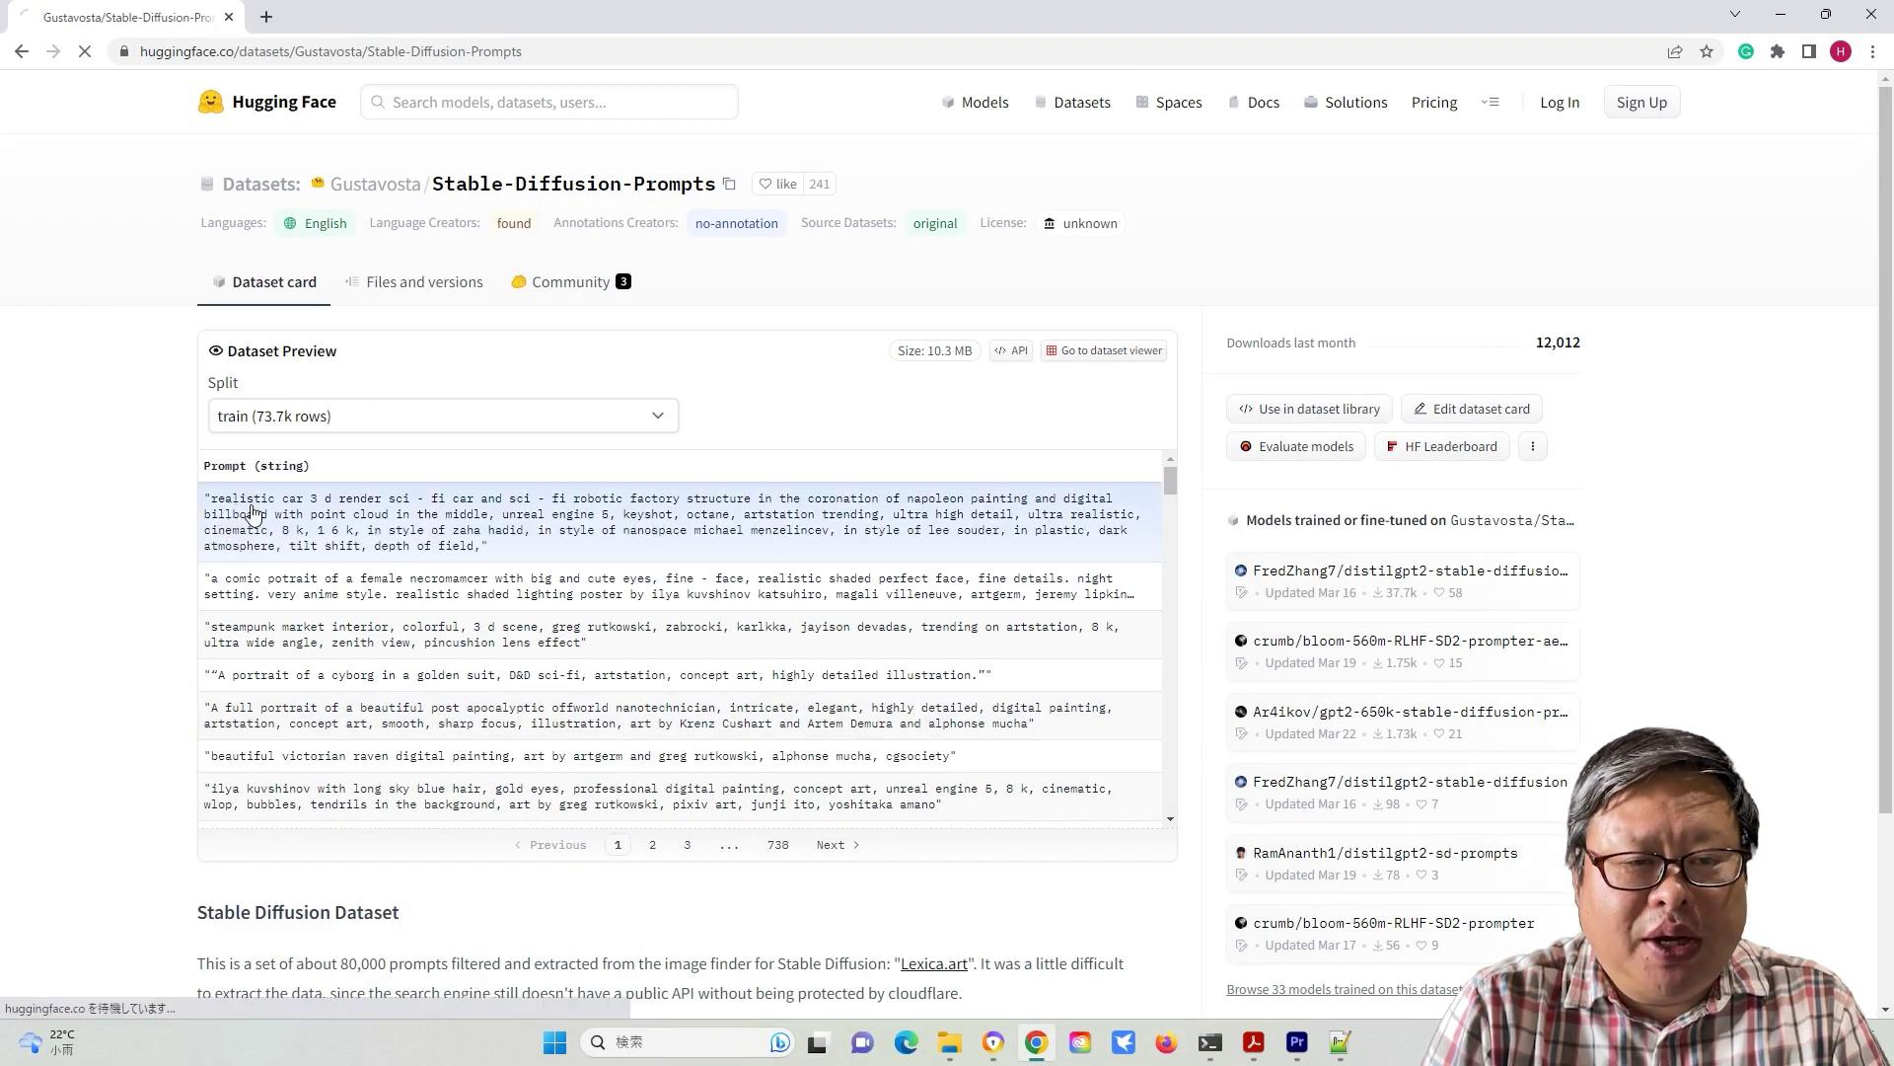
# Read the distilgpt2-stable-diffusion model card and highlight the sources of its training prompts
pyautogui.hotkey('alt', 'Tab')
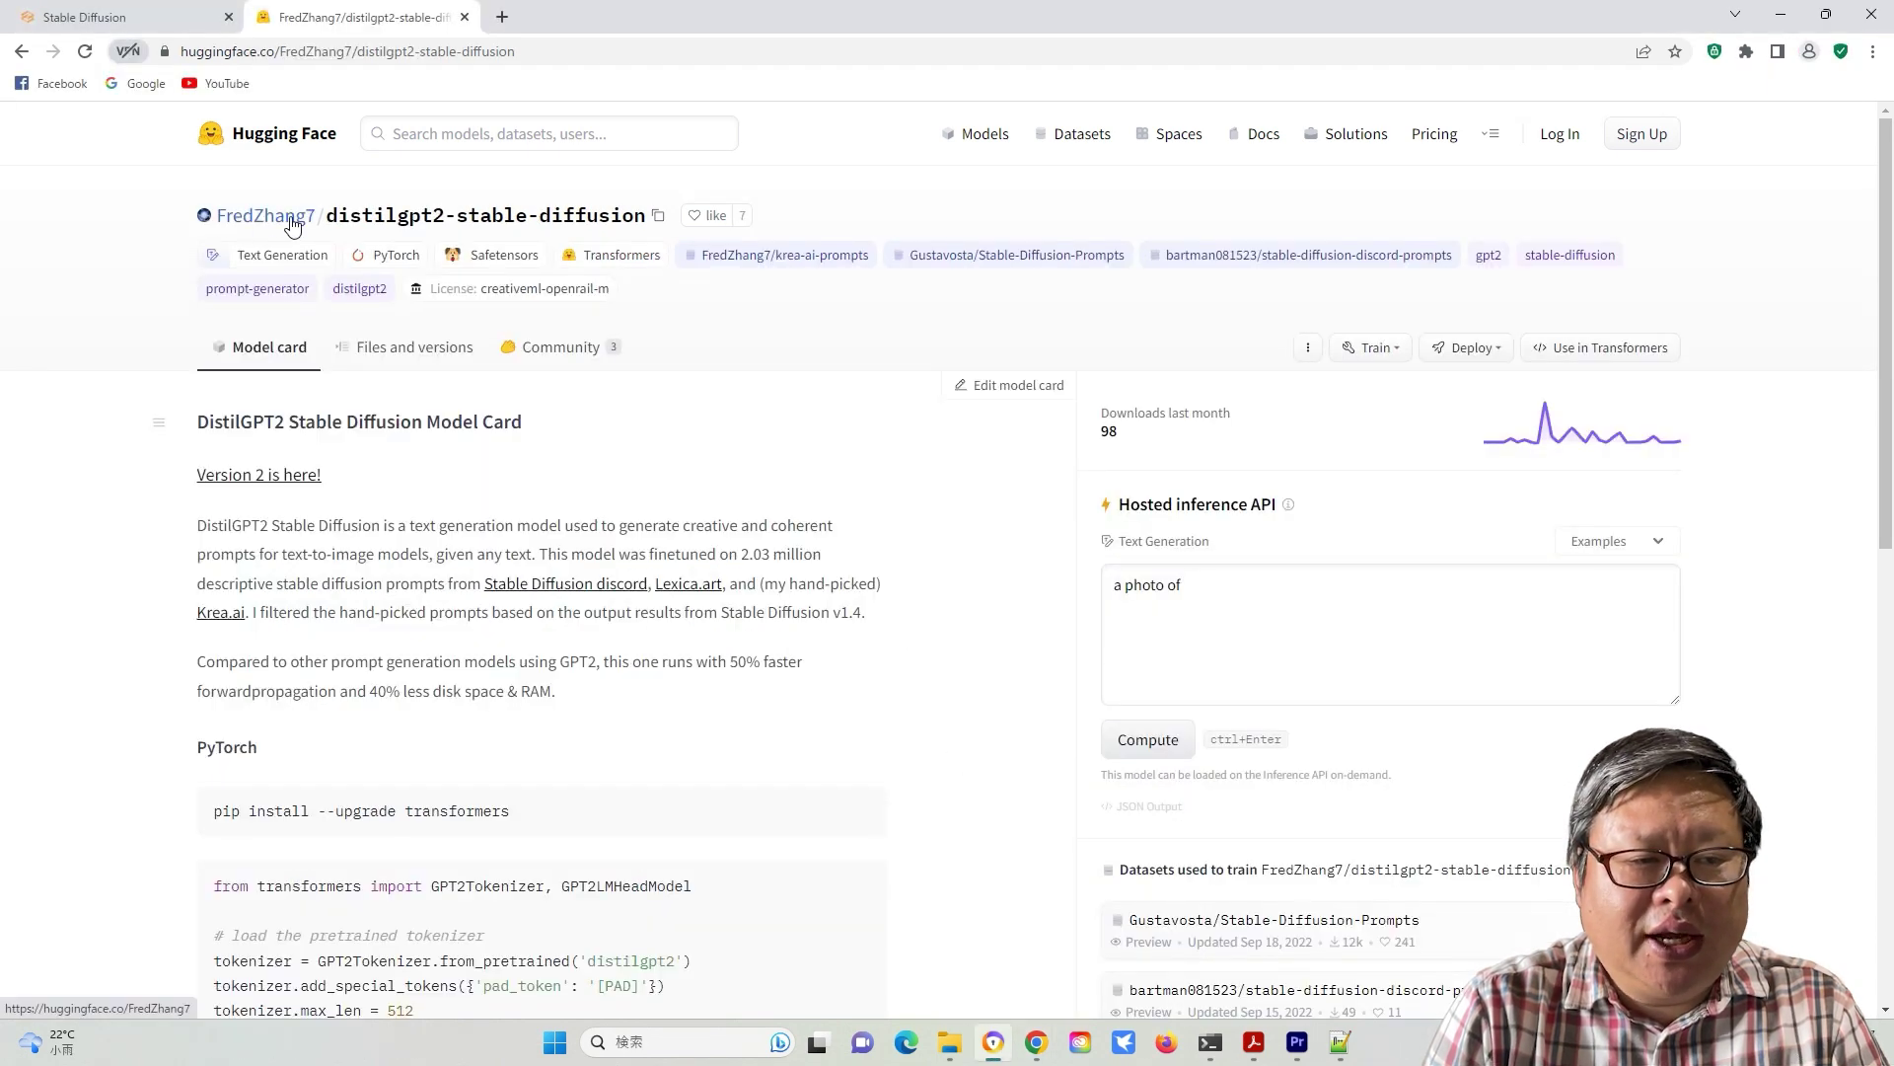
pyautogui.moveTo(274, 583); pyautogui.dragTo(891, 590)
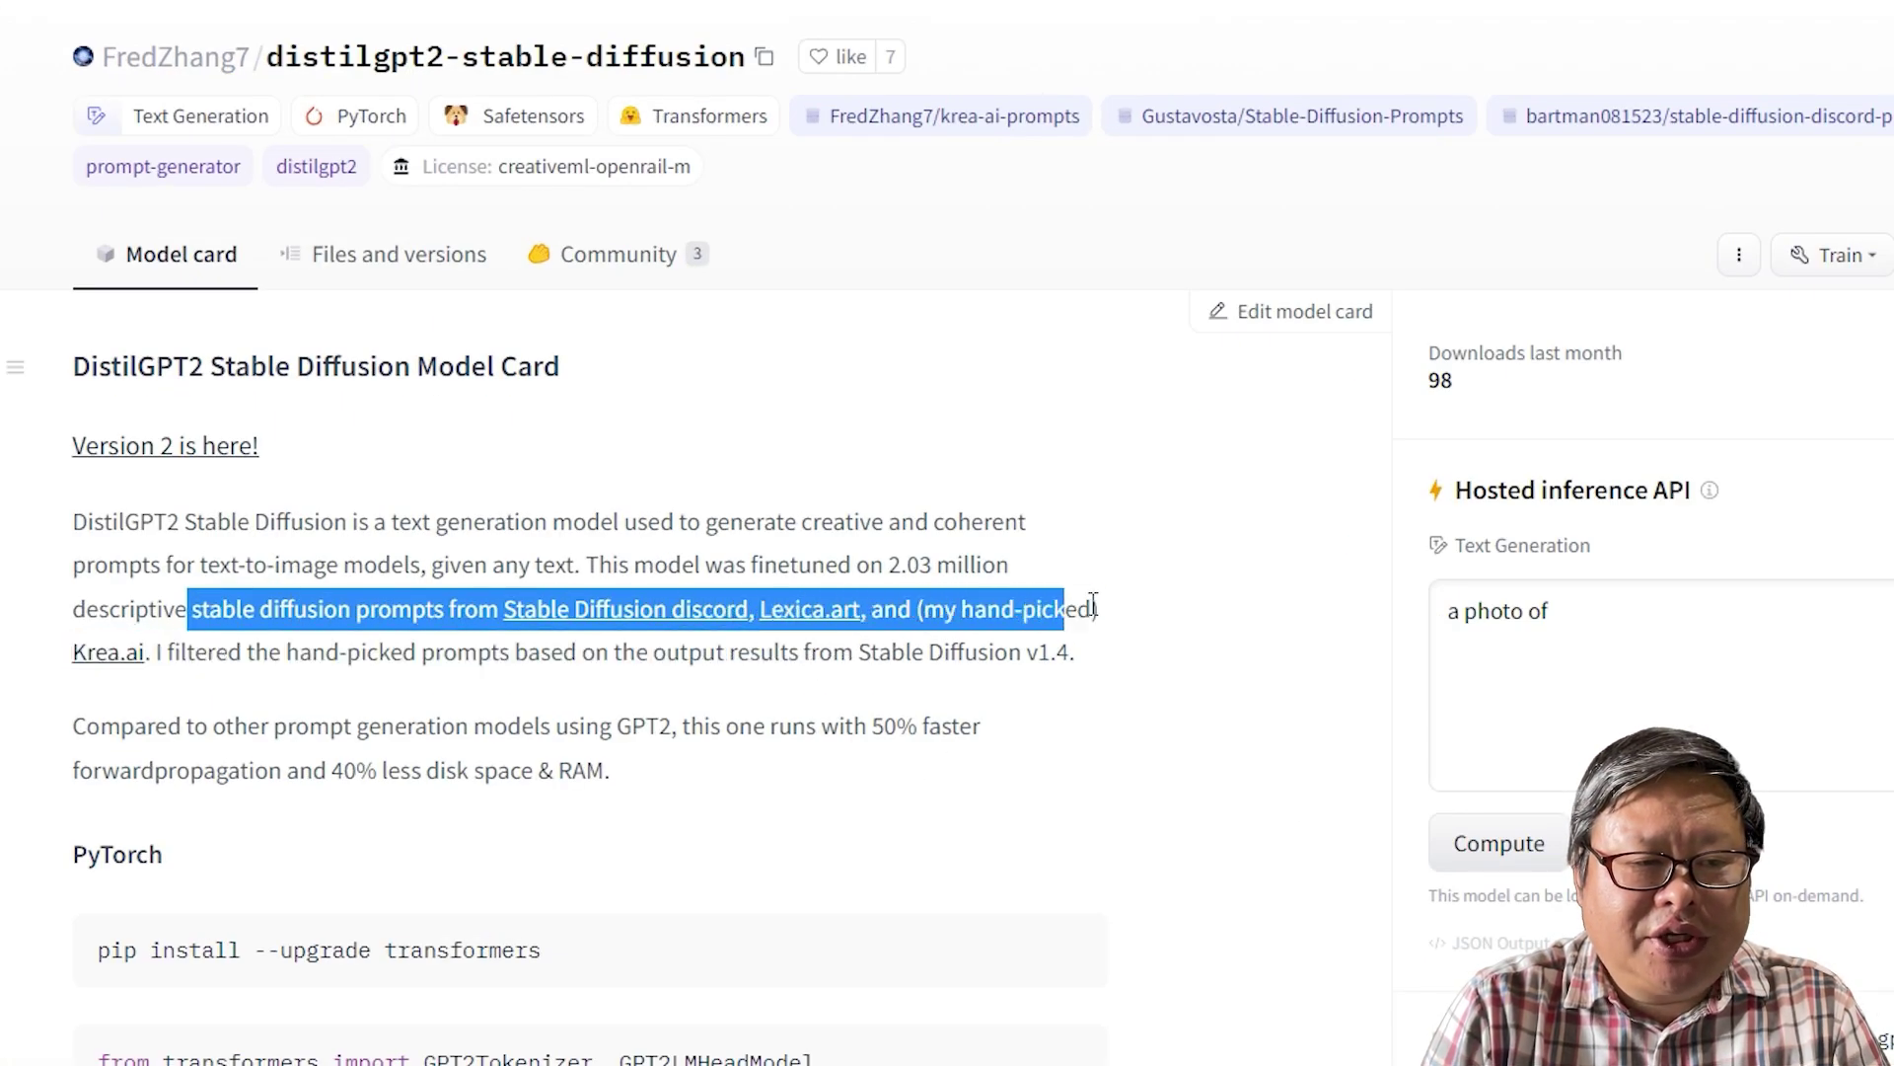
pyautogui.moveTo(1098, 606); pyautogui.dragTo(164, 667)
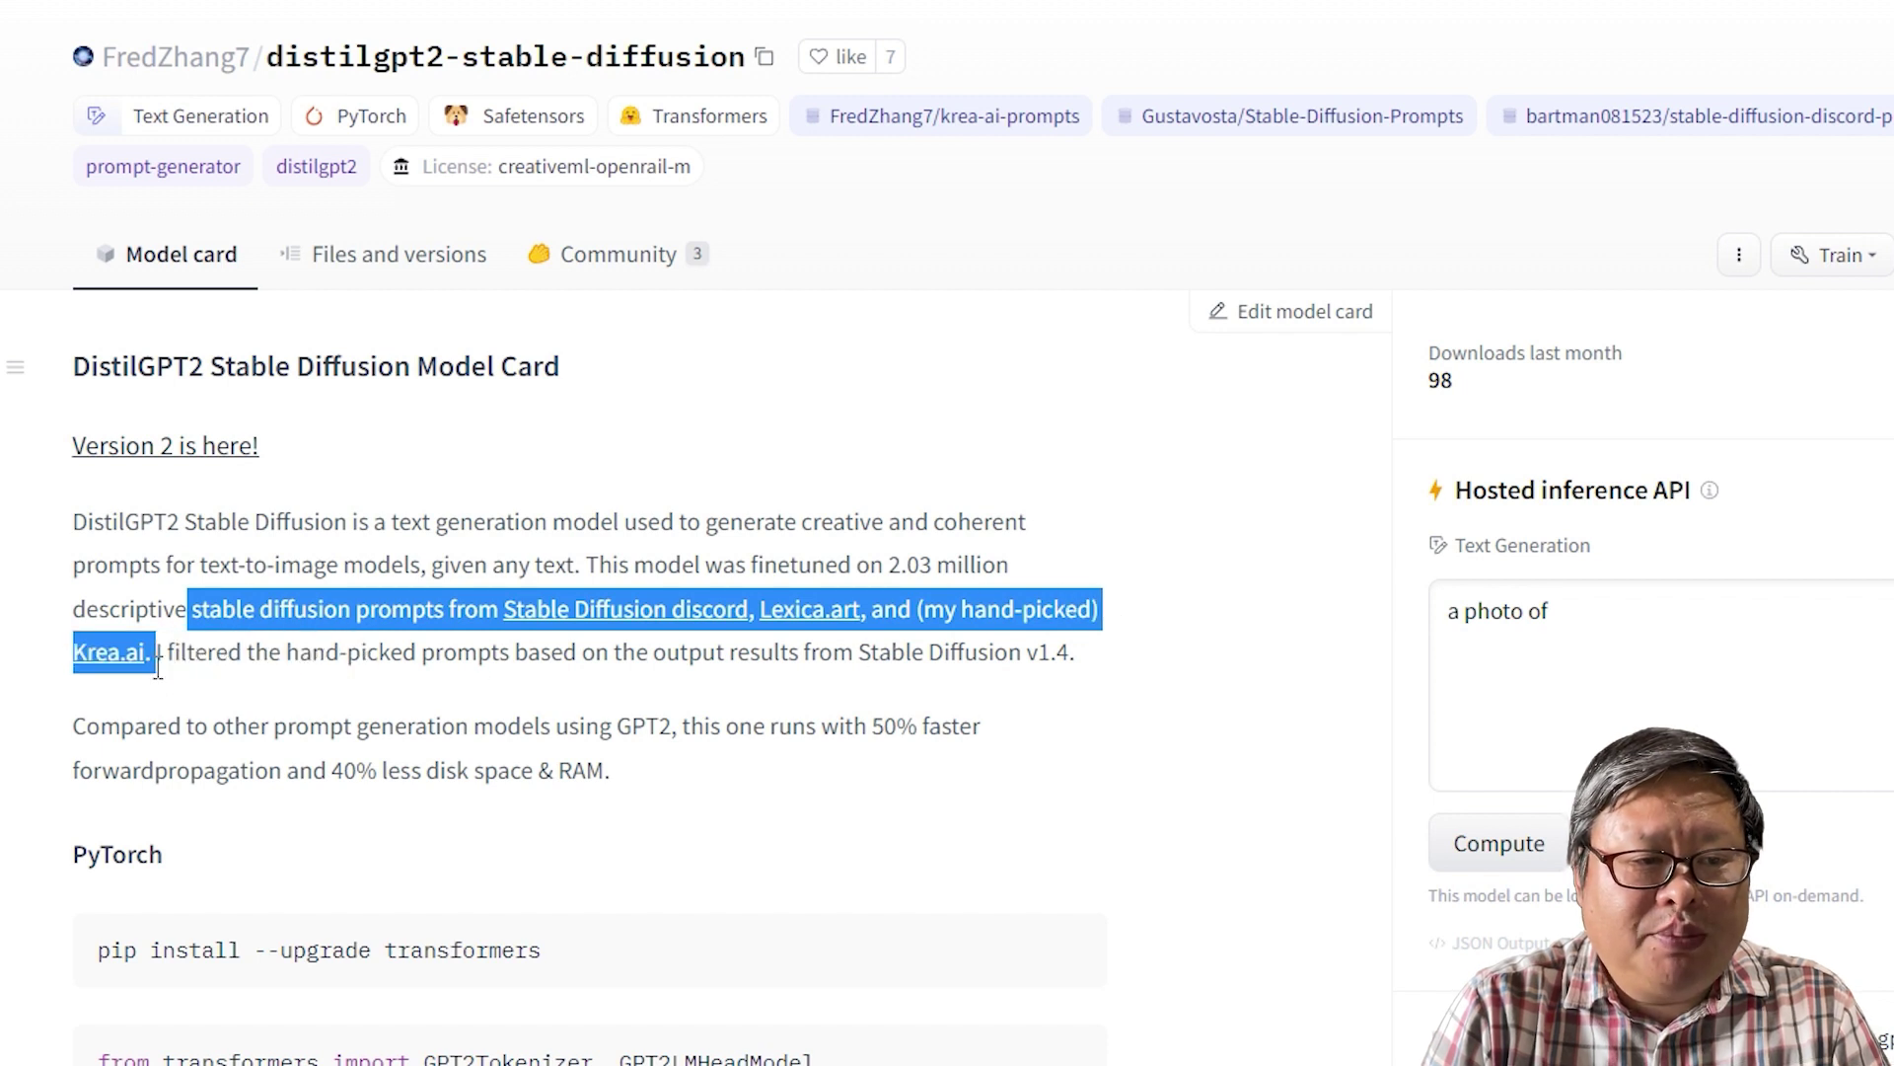
pyautogui.click(377, 630)
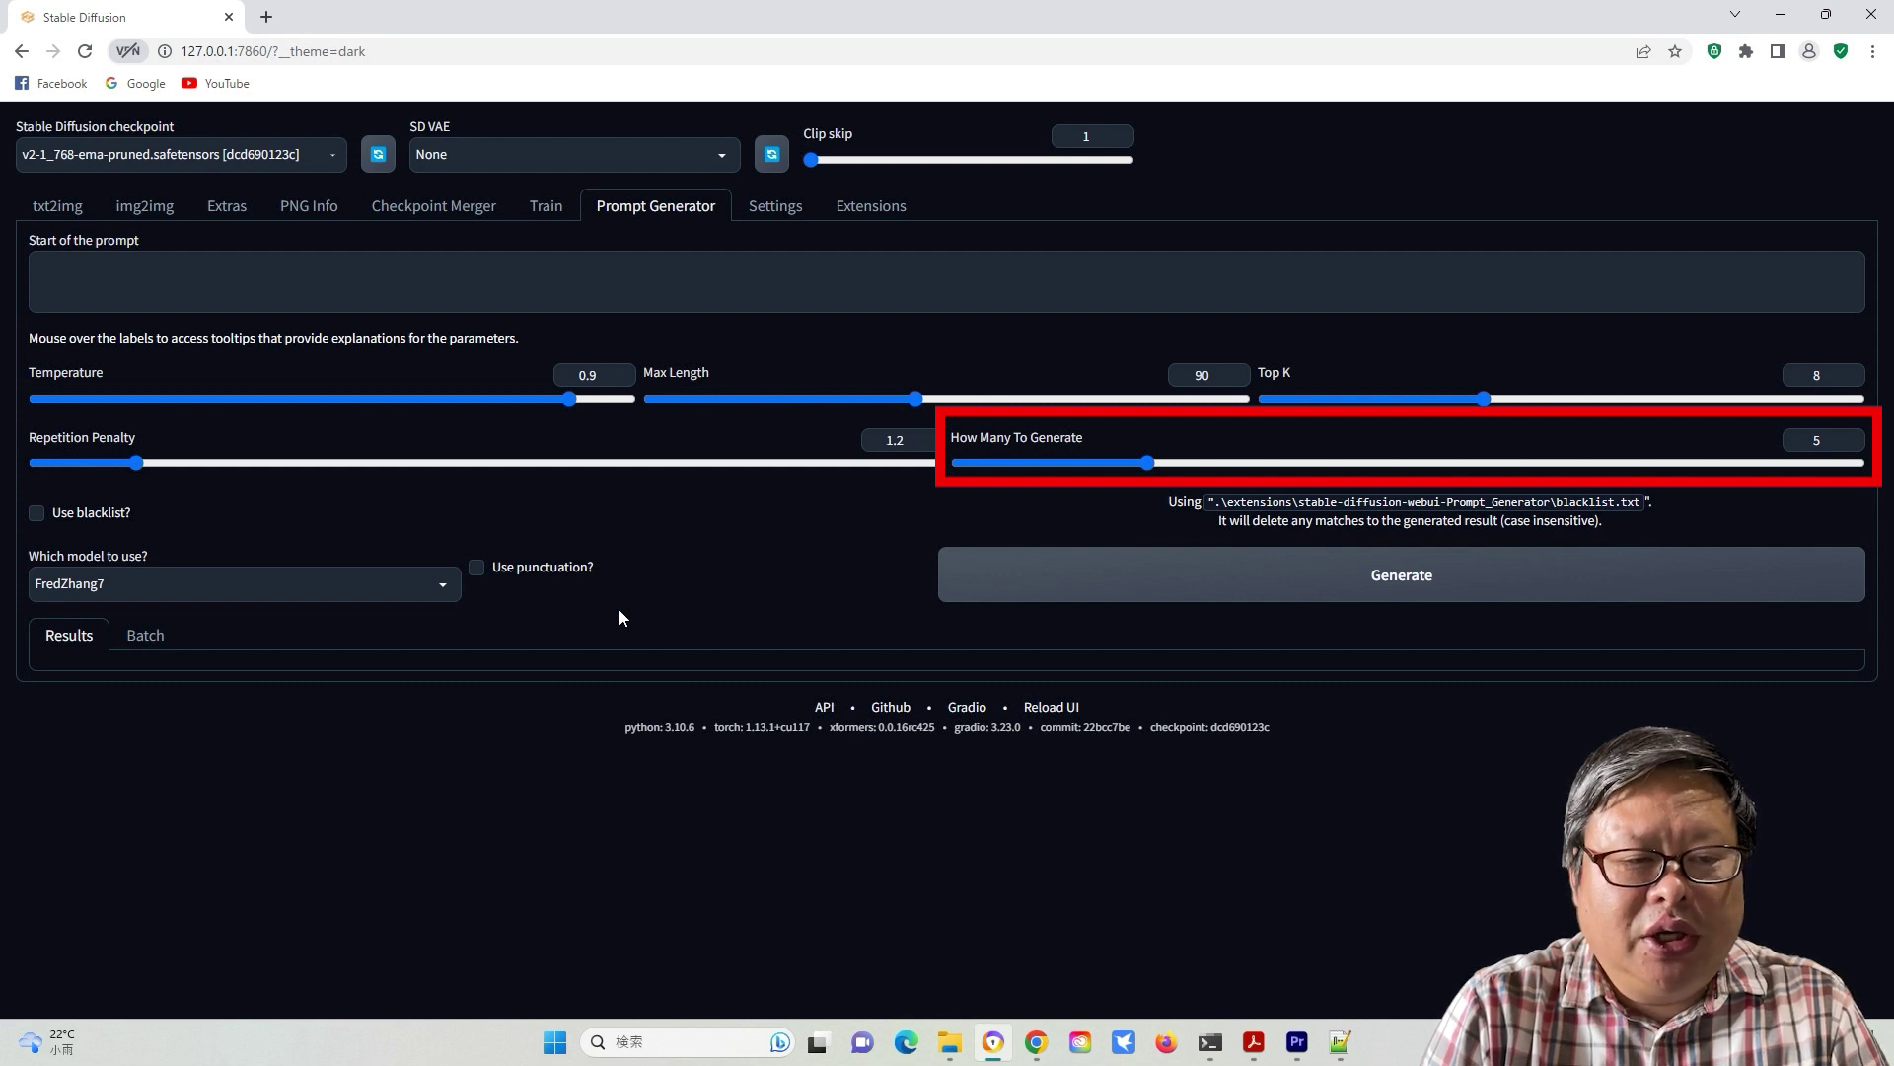
# Turn on punctuation in the Prompt Generator and generate prompts starting from "a girl walking in the park"
pyautogui.click(477, 571)
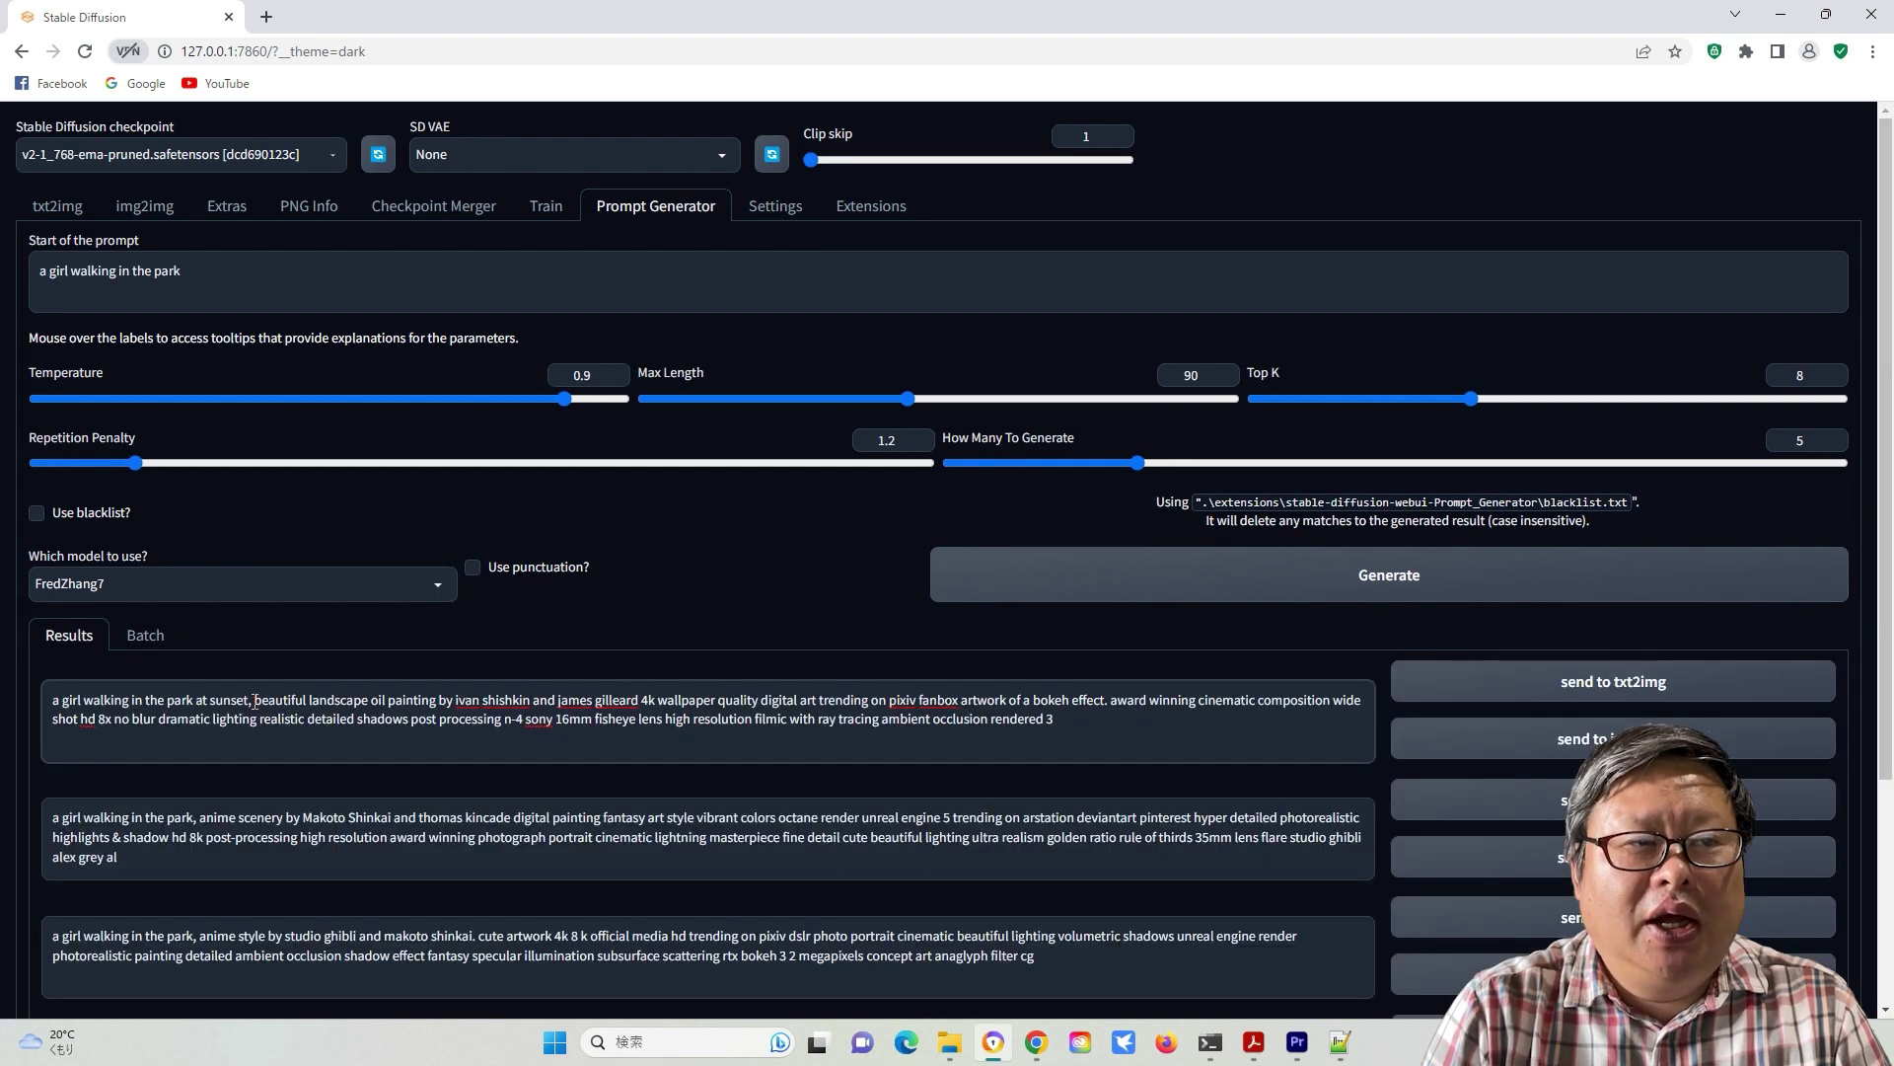
pyautogui.moveTo(255, 701); pyautogui.dragTo(1223, 724)
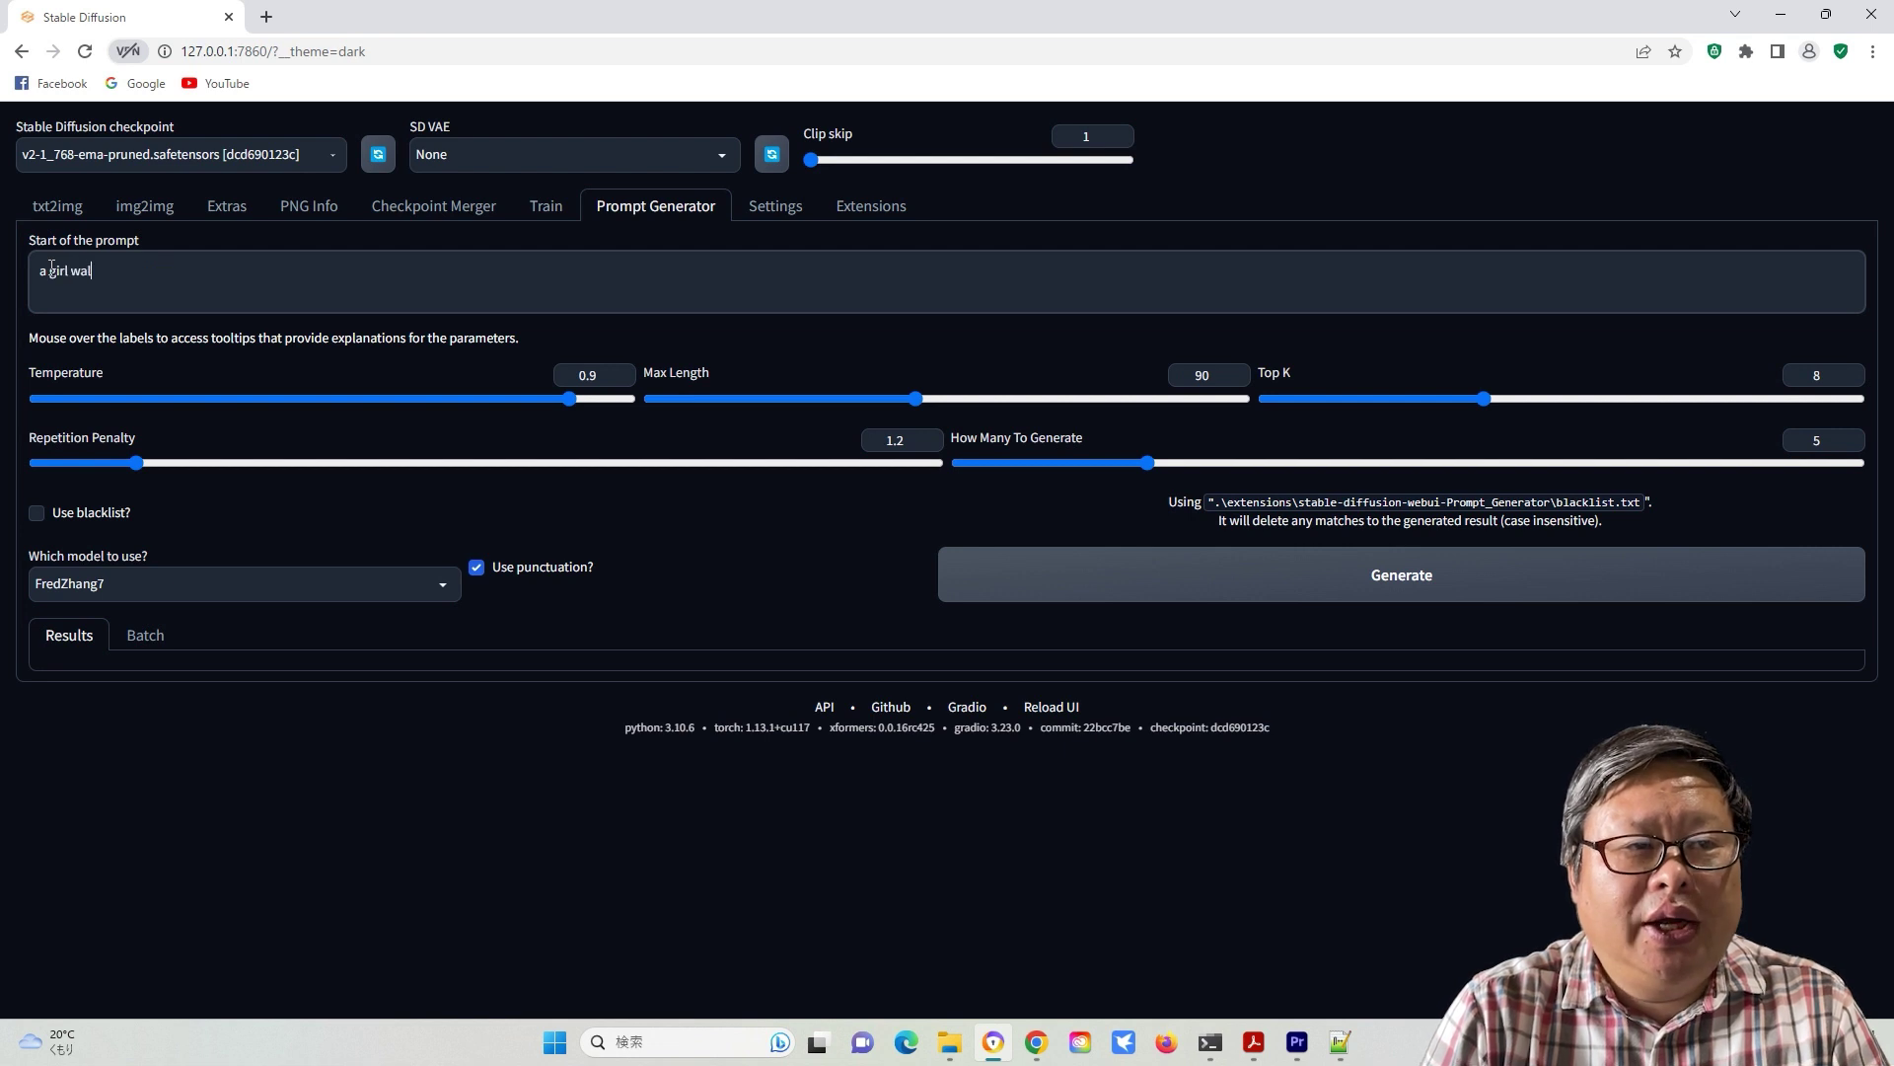
pyautogui.write('he park')
pyautogui.click(1405, 582)
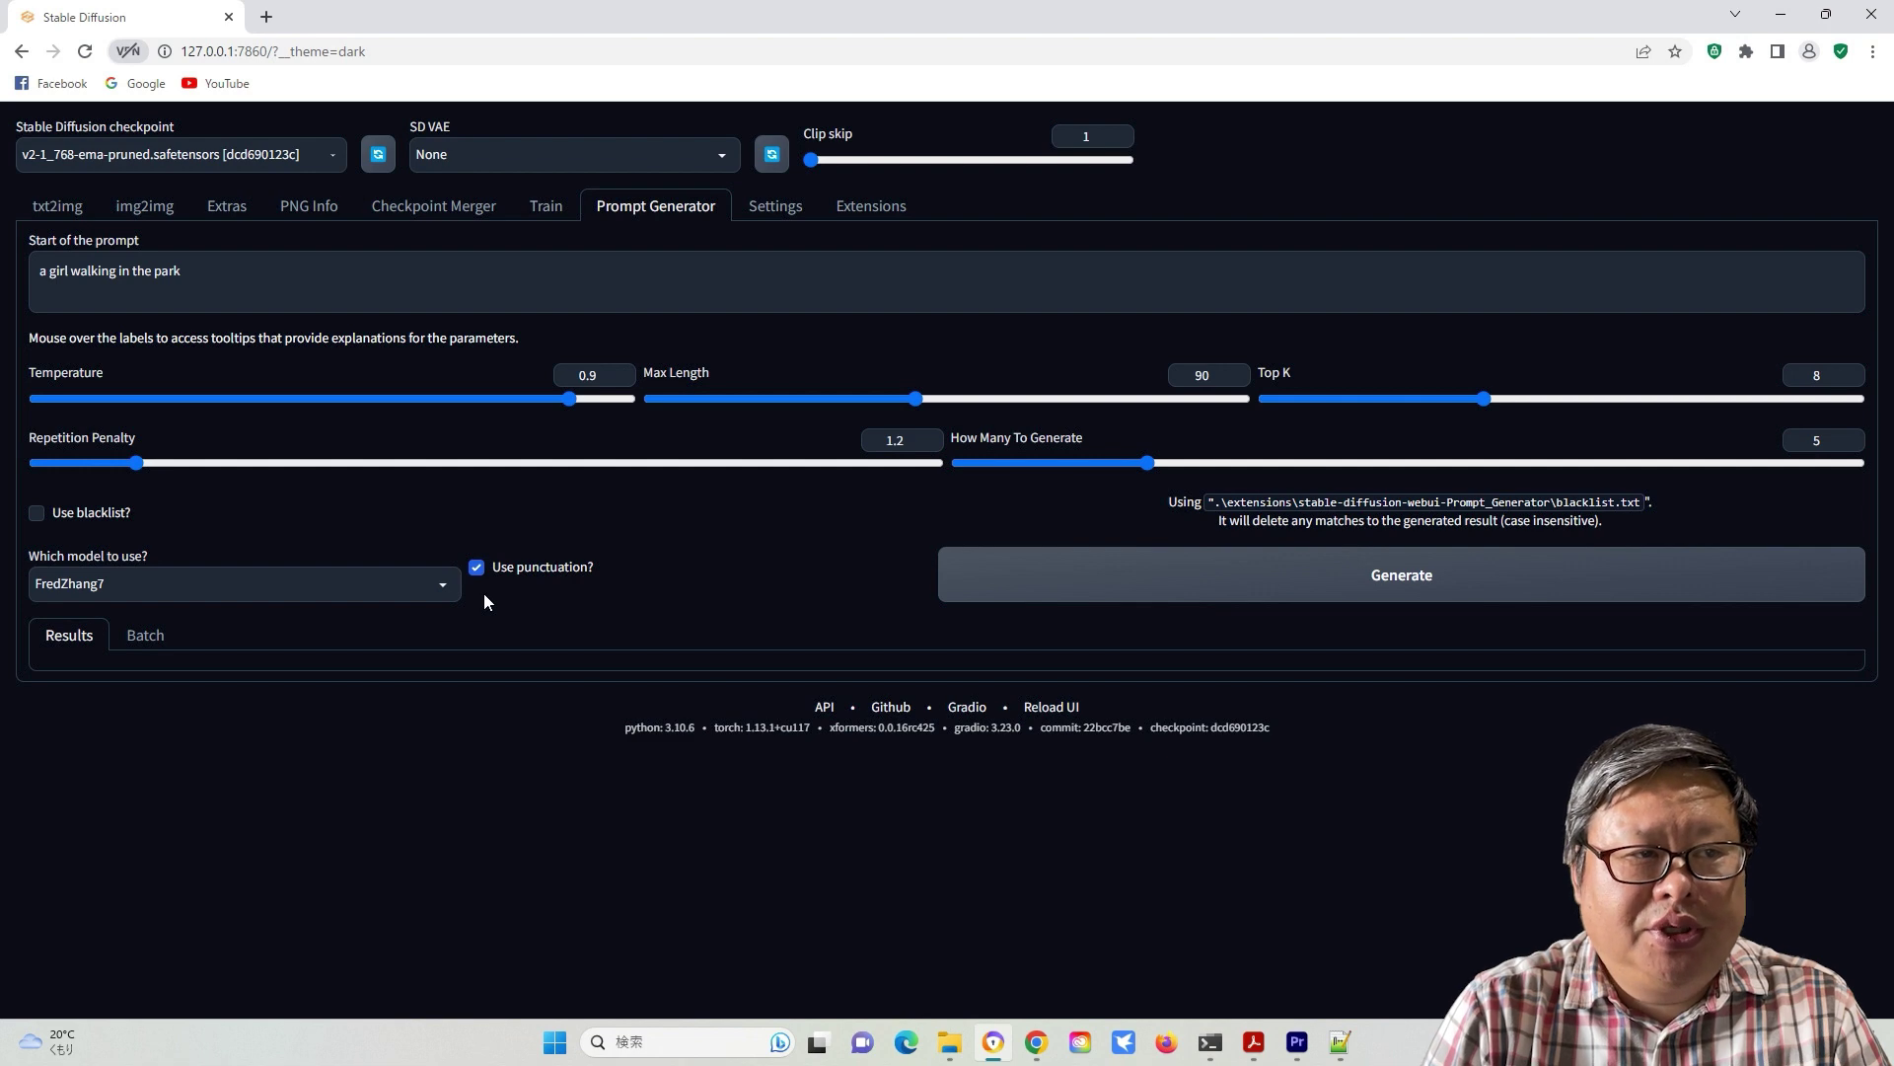
# Generate prompts from "a girl walking in the park" and create an image in txt2img from the first result
pyautogui.click(1401, 582)
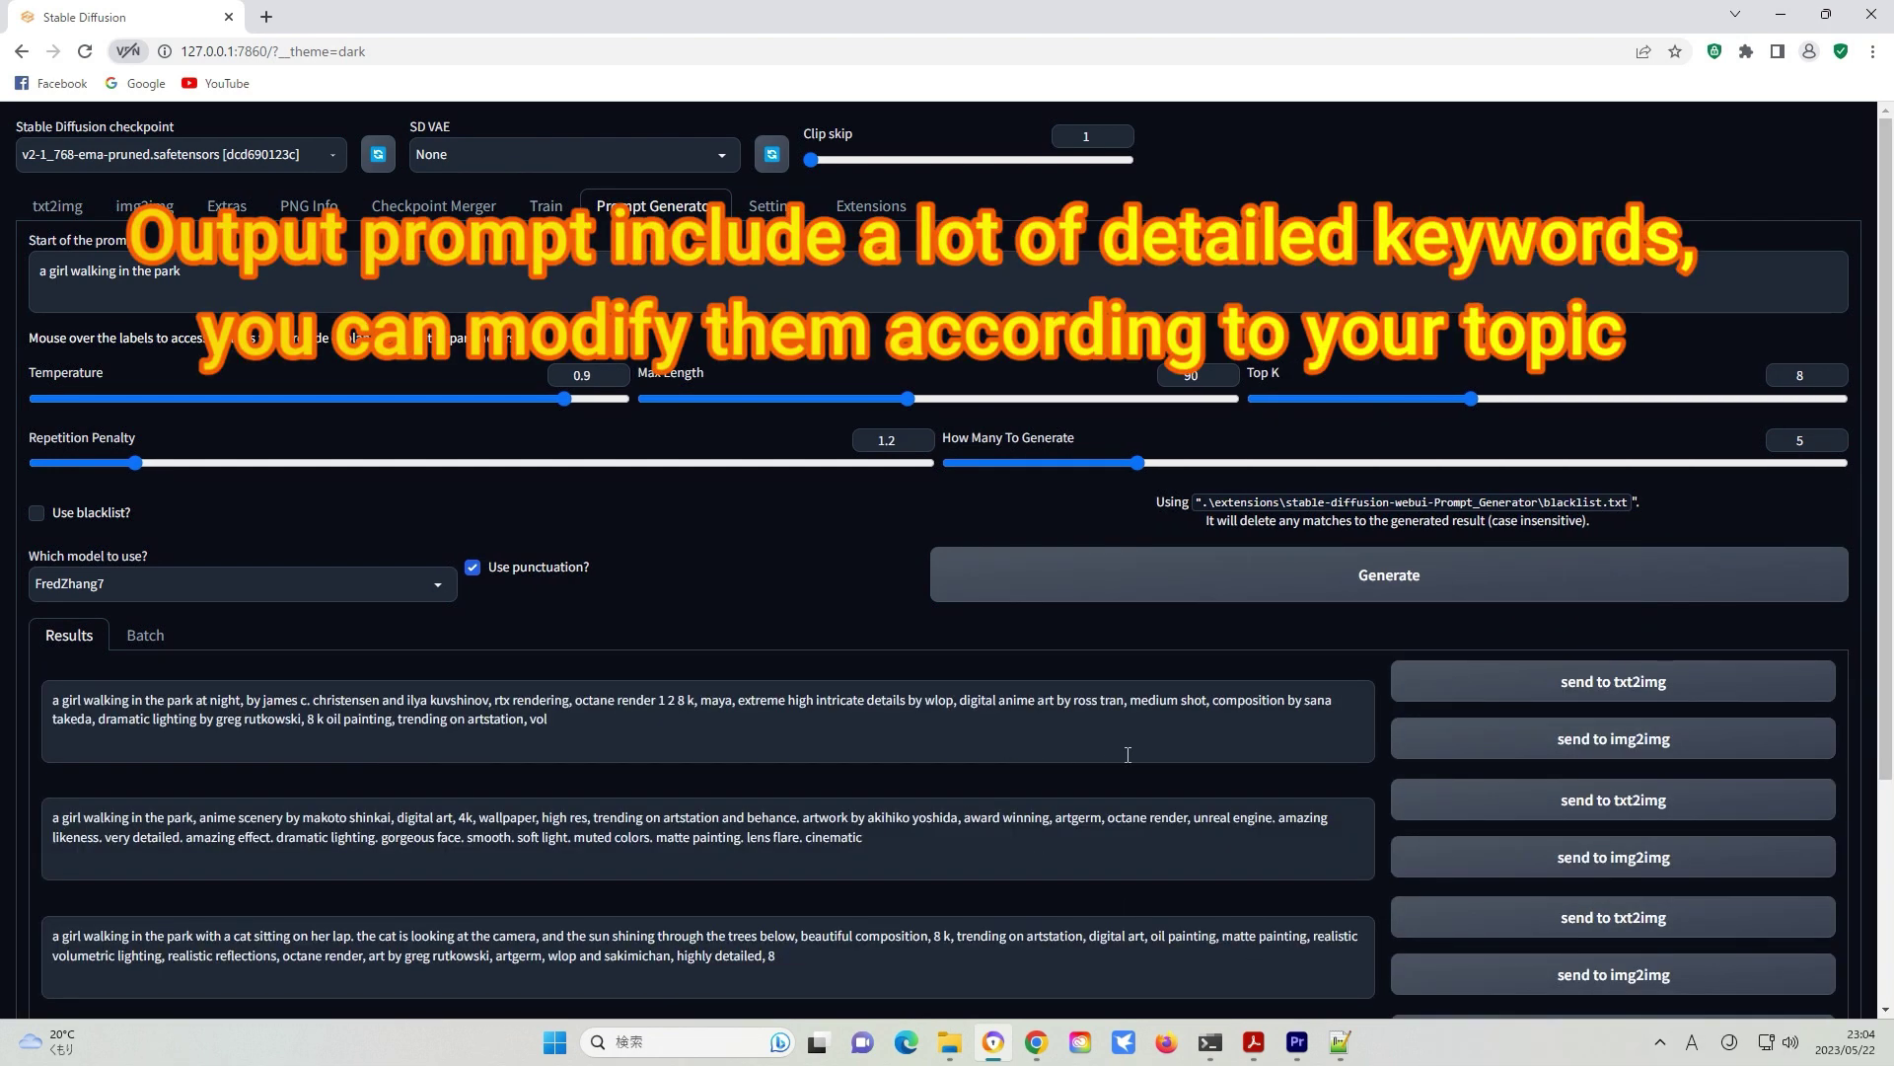
pyautogui.scroll(-3, 1620, 392)
pyautogui.click(1618, 387)
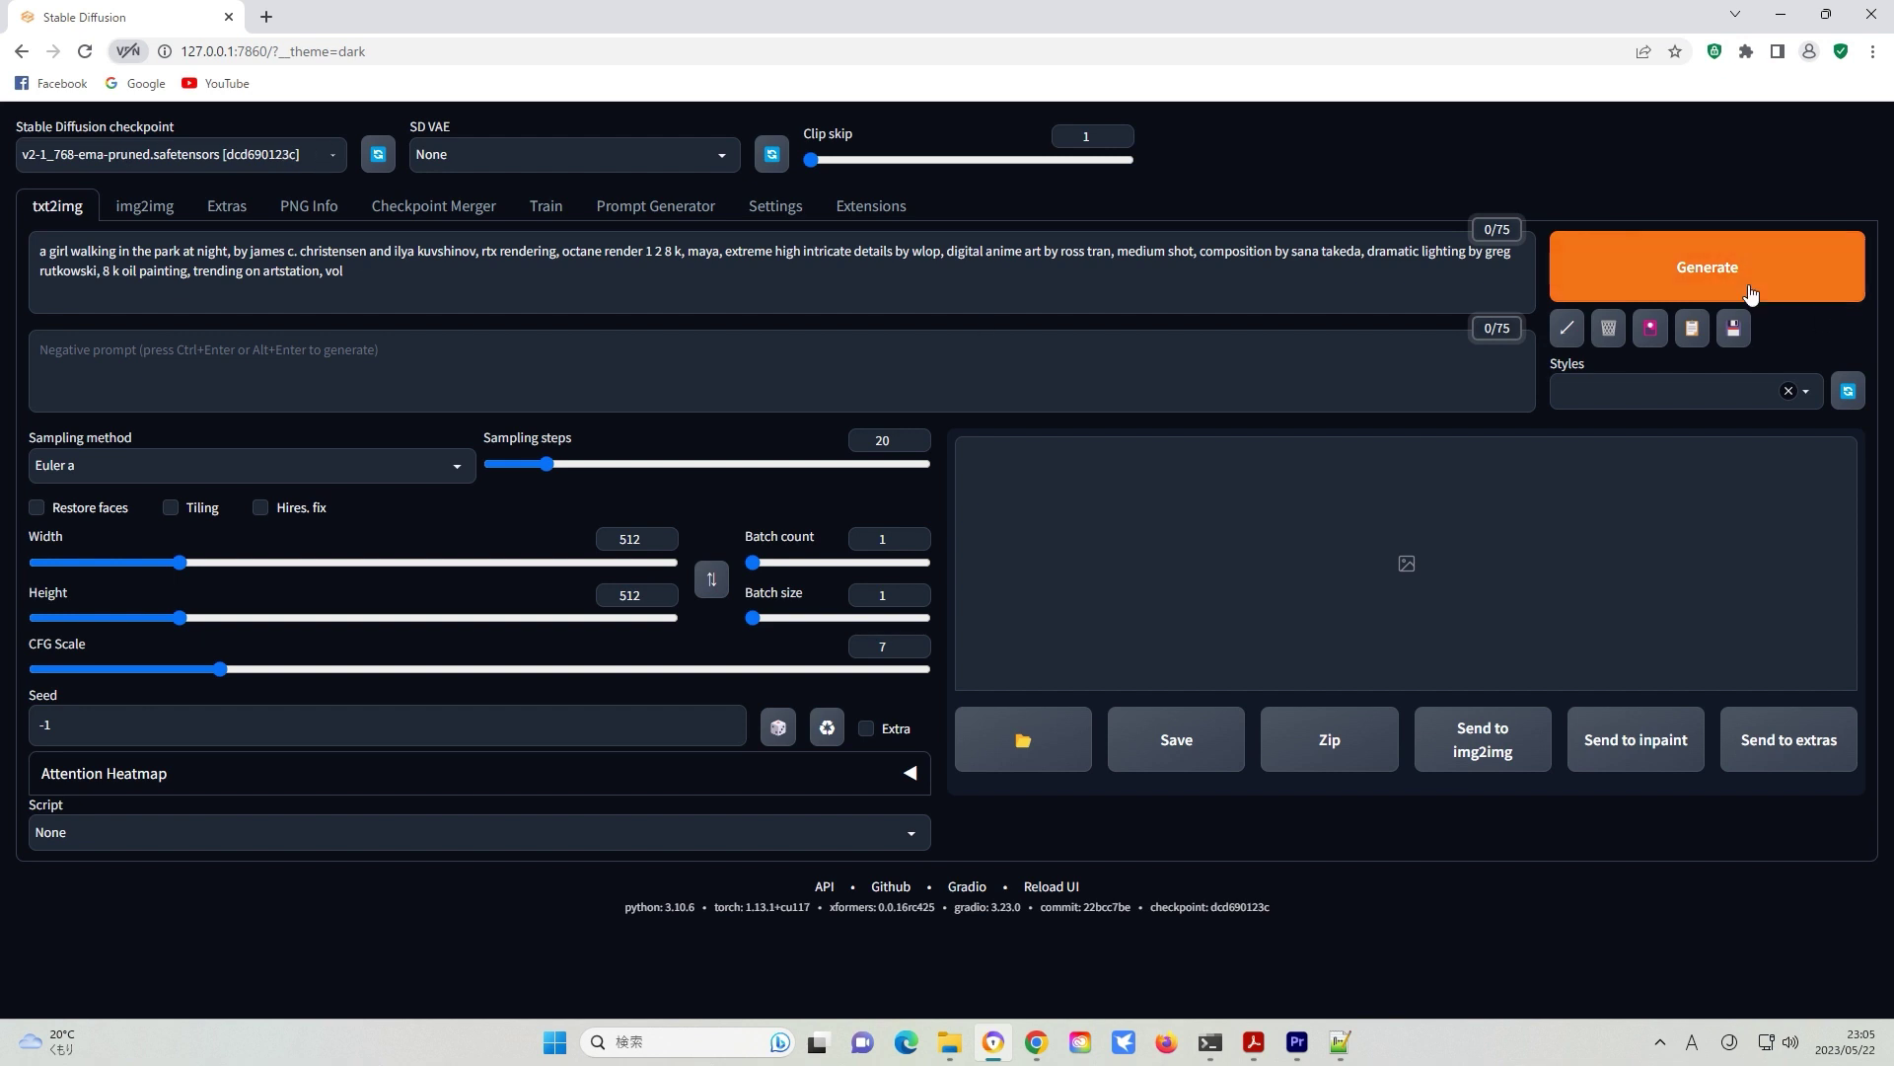
pyautogui.click(1832, 299)
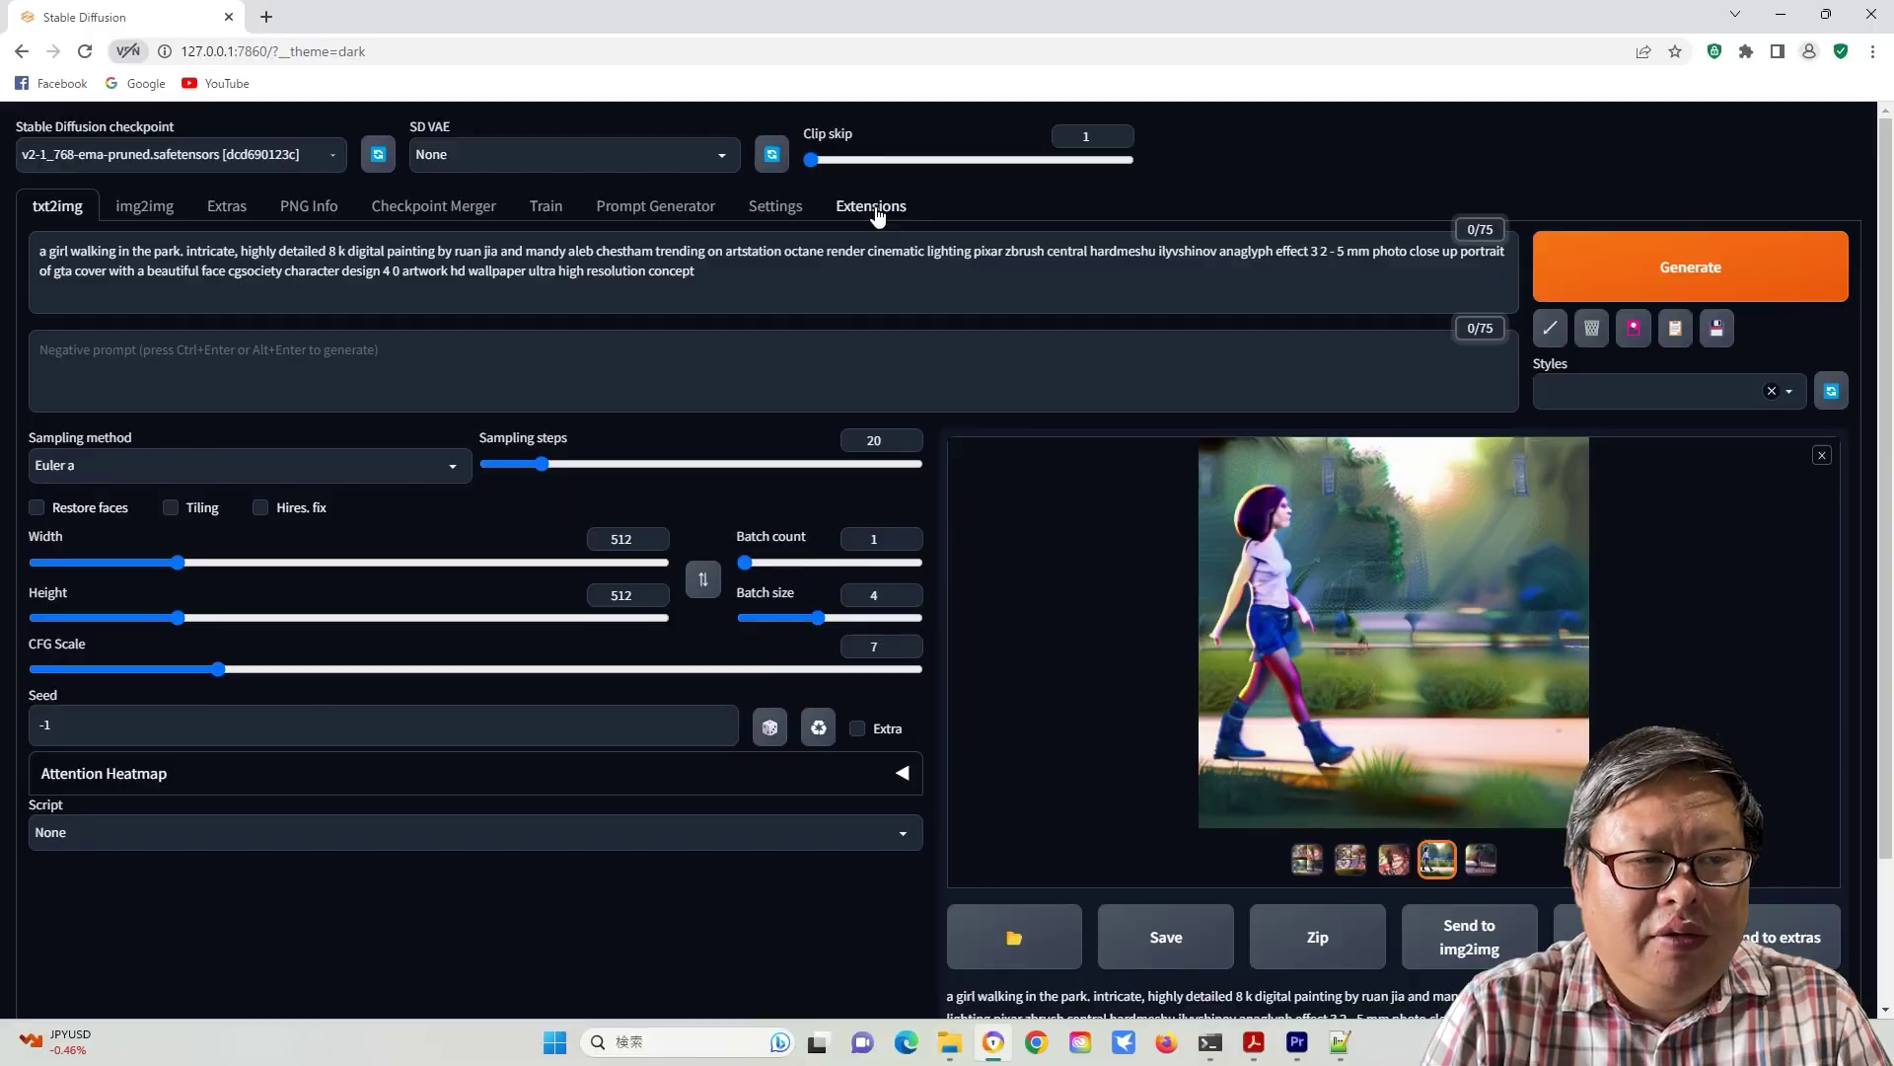
# Load the list of available extensions and search it for "daam"
pyautogui.click(875, 207)
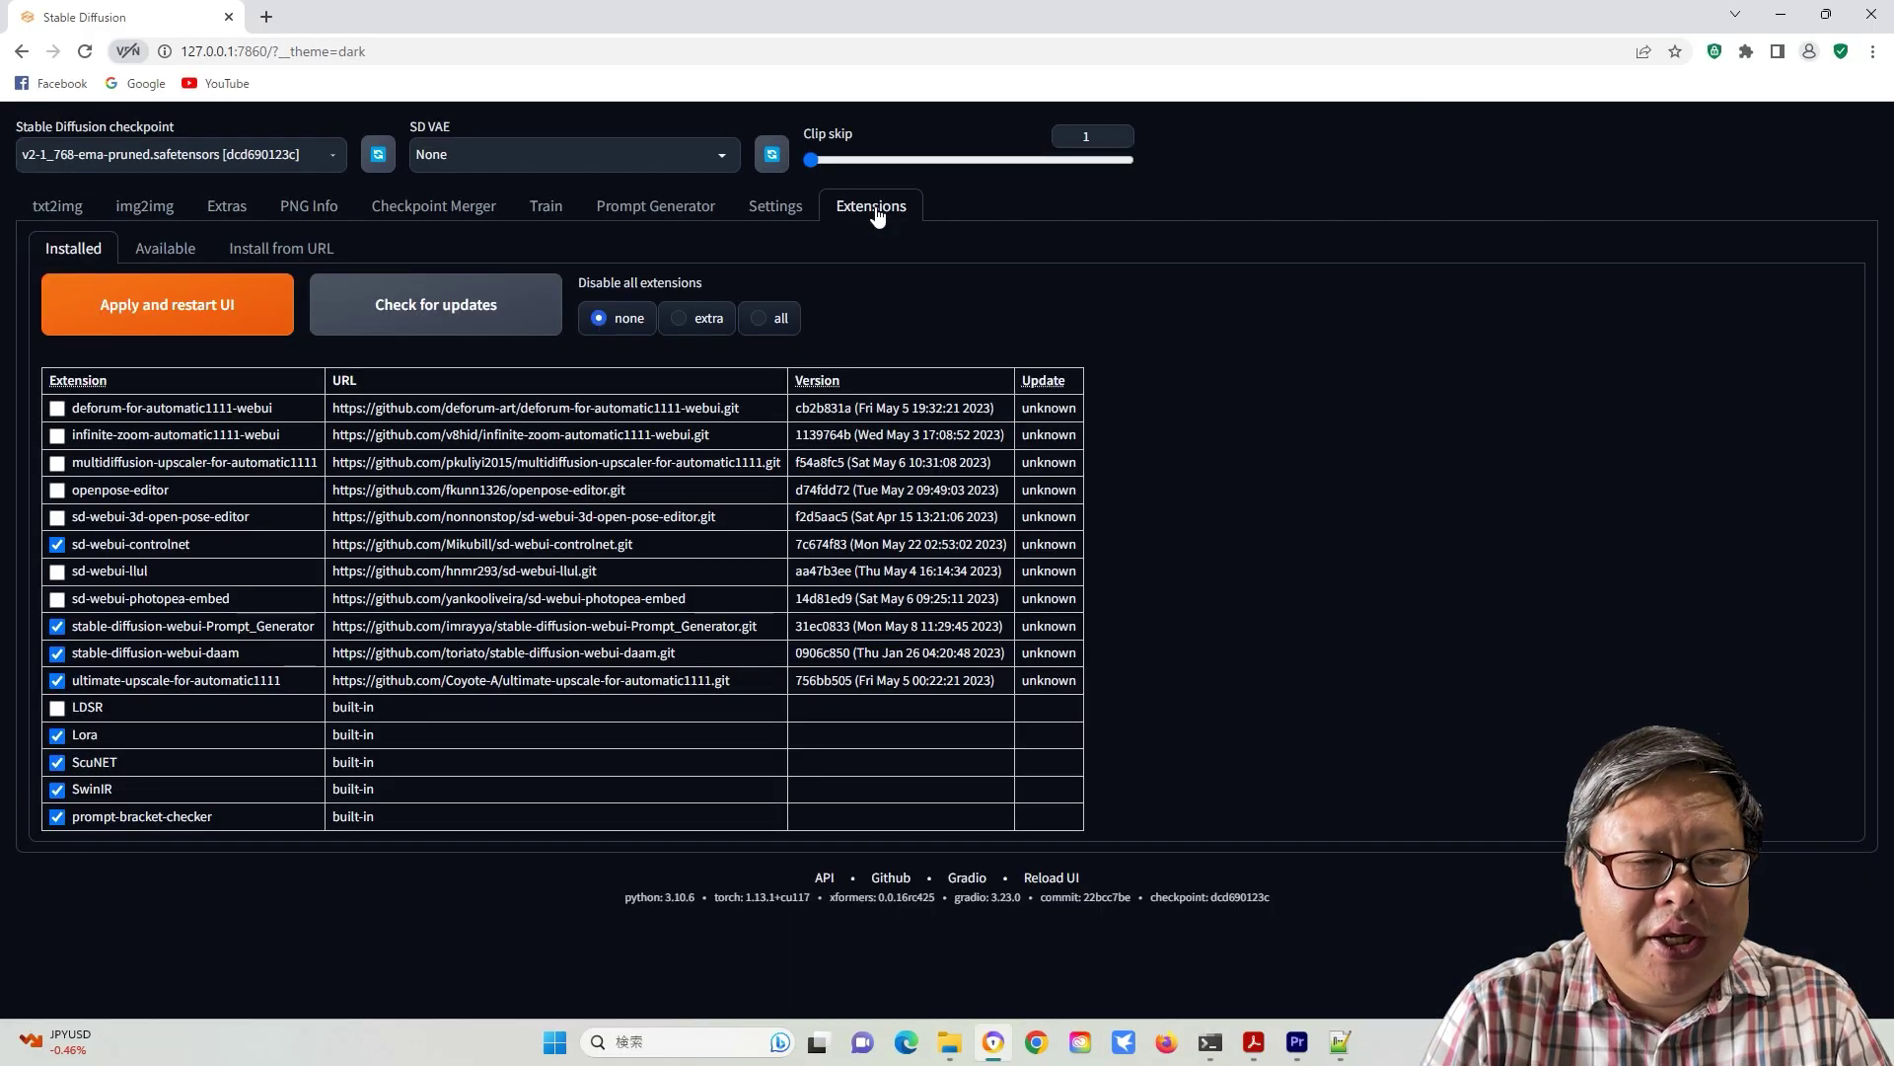
pyautogui.click(163, 252)
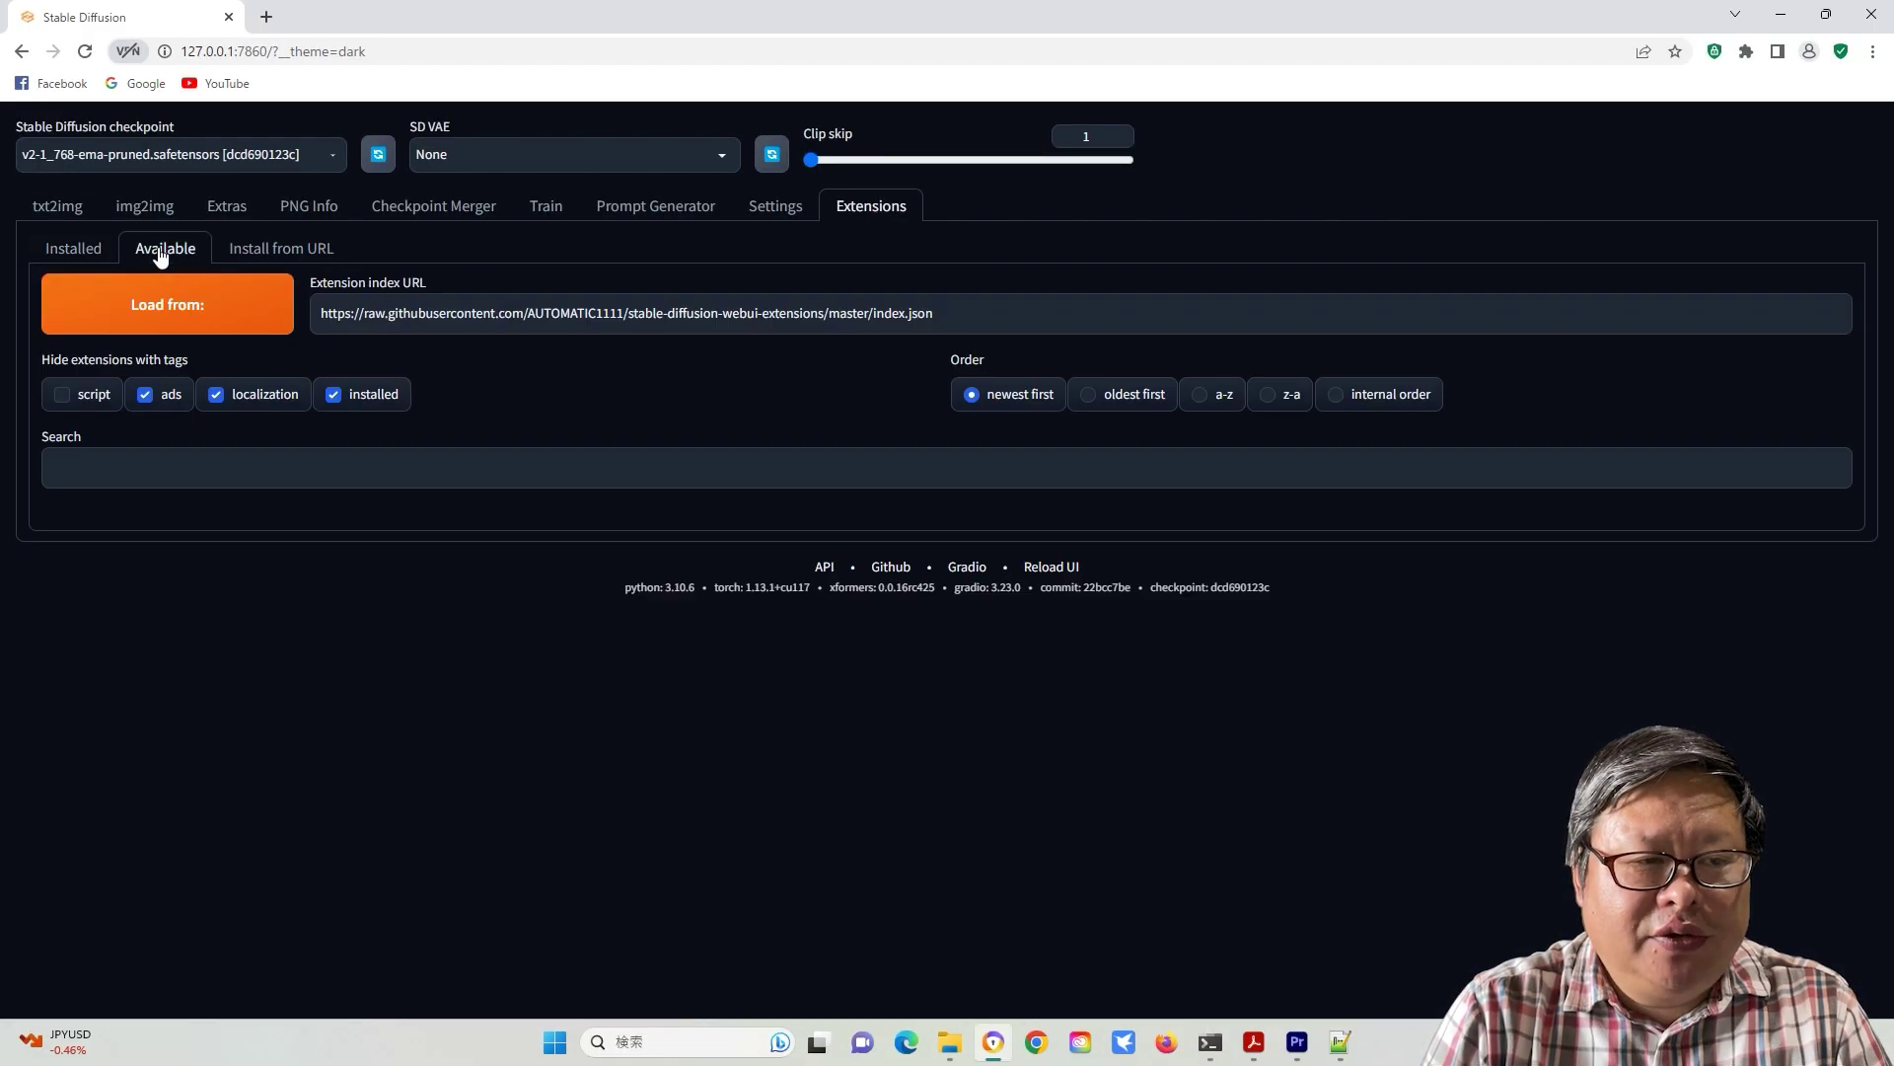
pyautogui.click(181, 315)
pyautogui.click(127, 505)
pyautogui.write('daam')
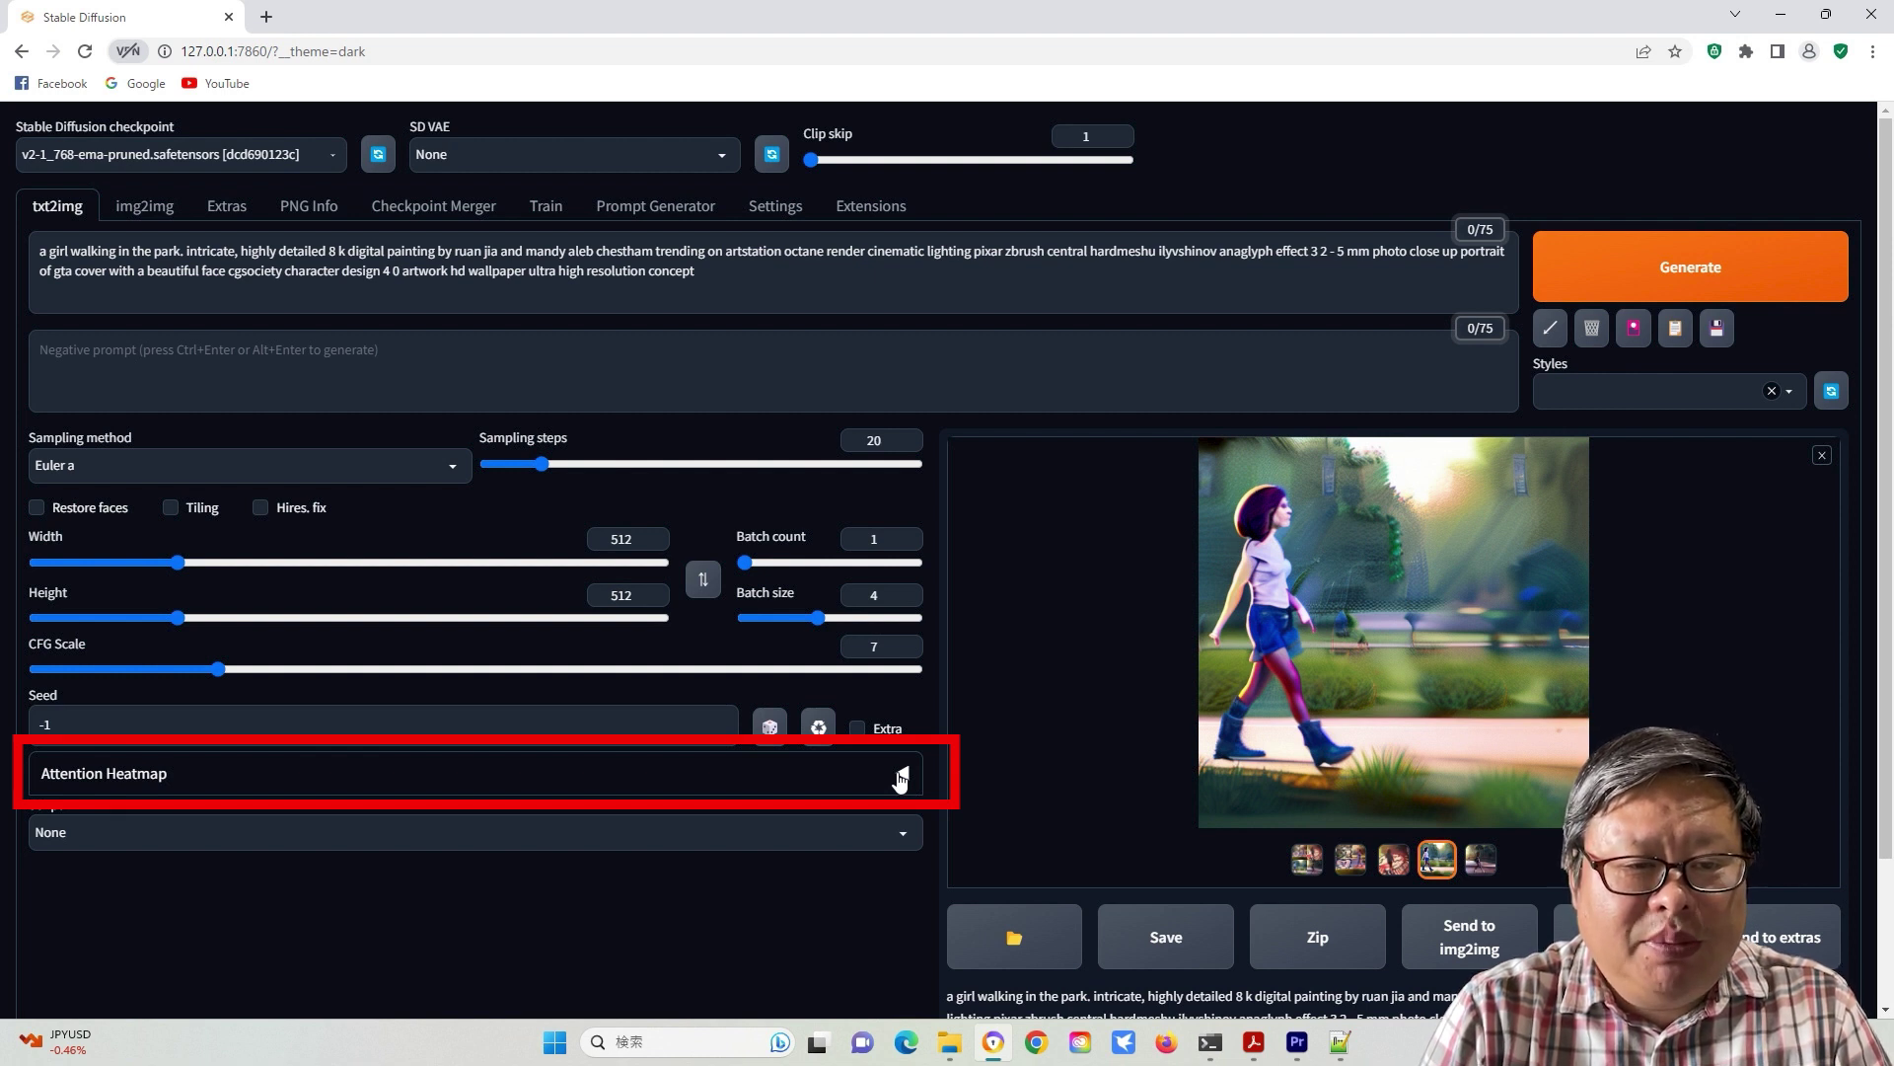
# Copy the prompt "a girl walking in the park, at night, best quality, masterpiece" into the Attention Heatmap texts and generate the image
pyautogui.click(900, 777)
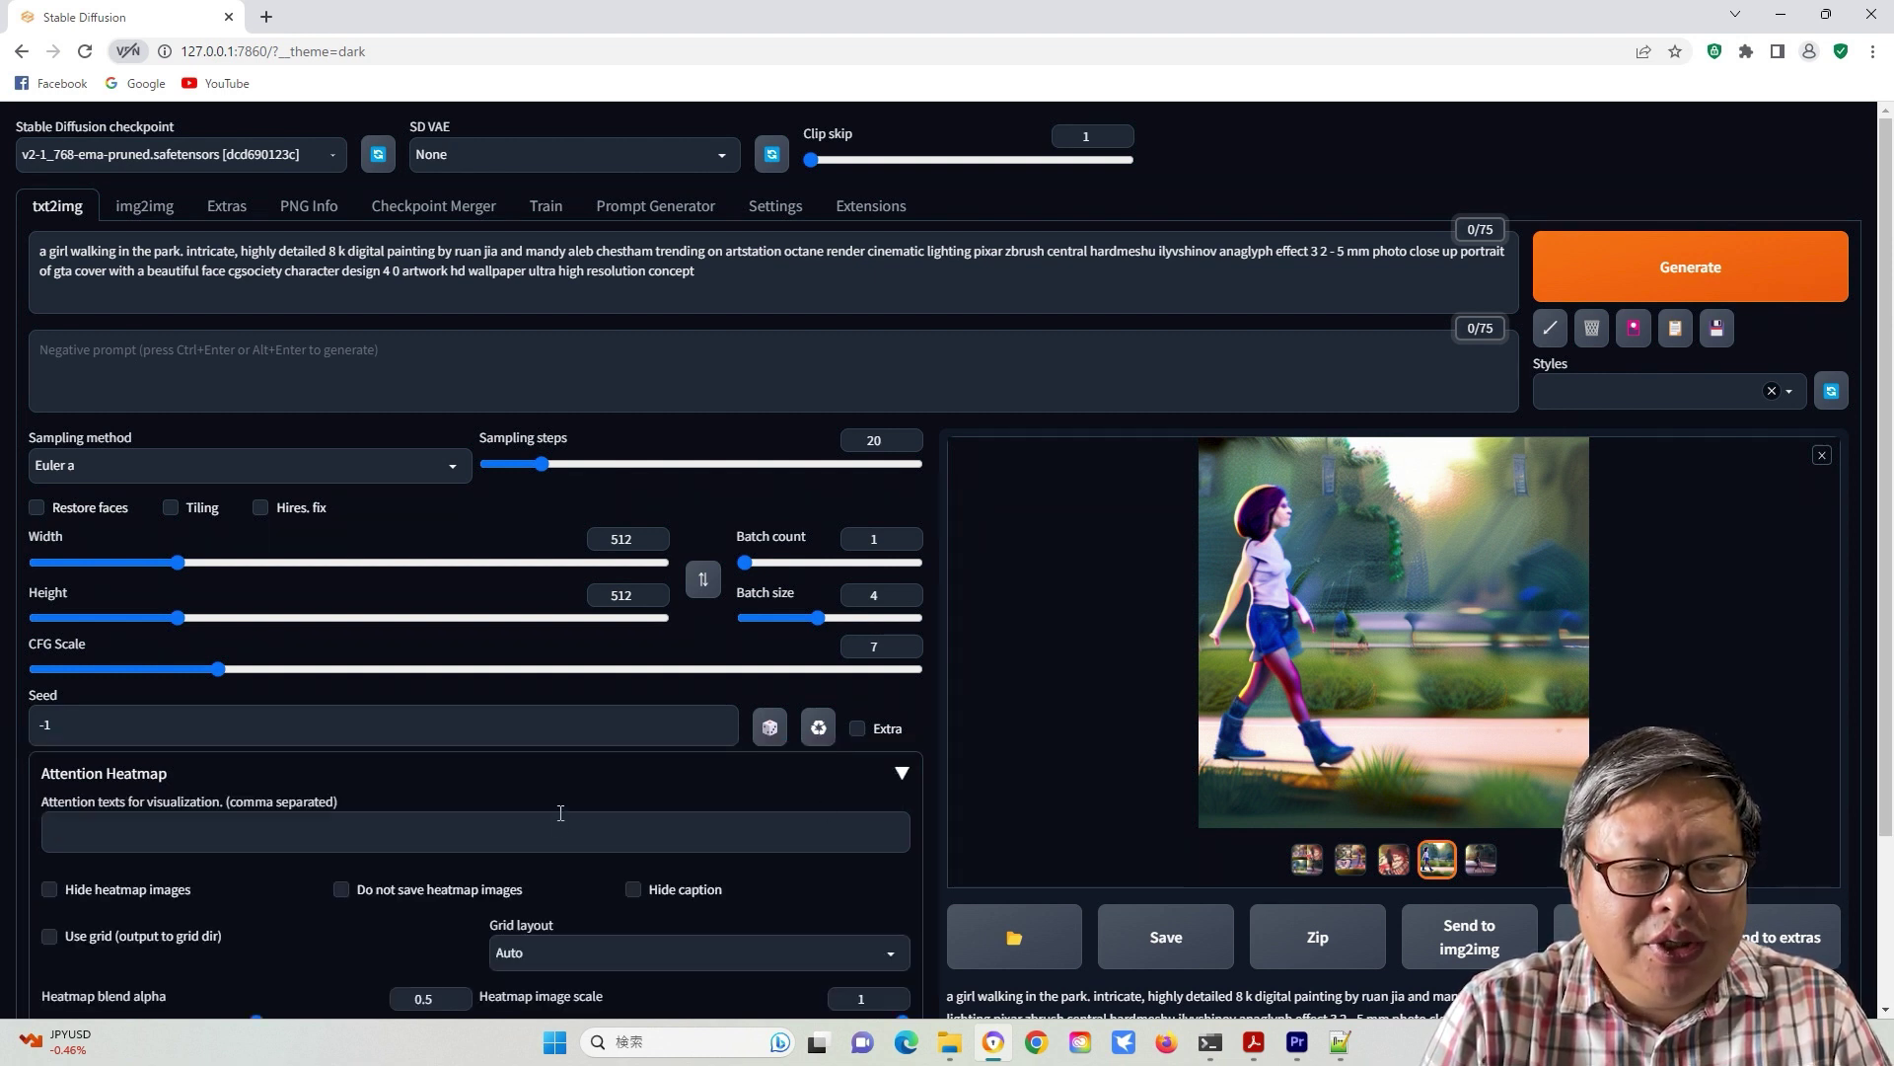
pyautogui.scroll(-2, 561, 815)
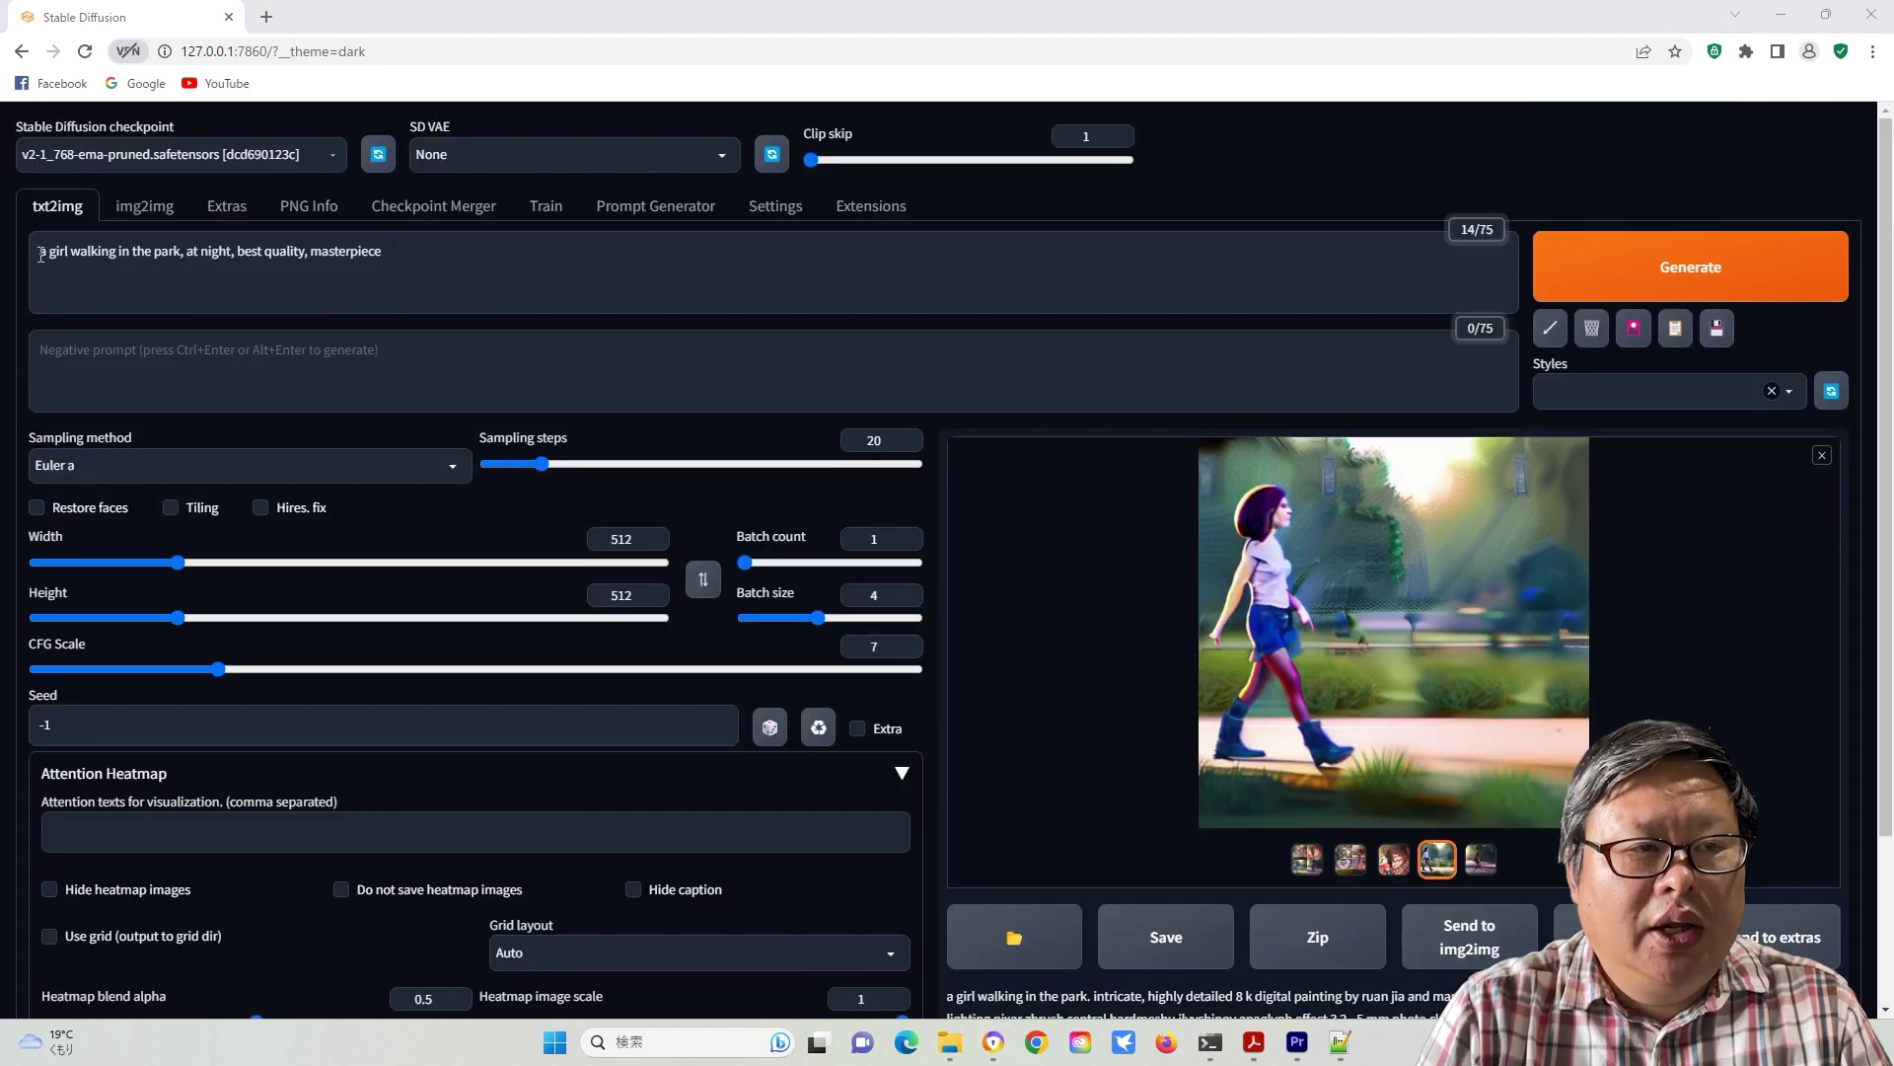
pyautogui.moveTo(41, 254); pyautogui.dragTo(382, 253)
pyautogui.hotkey('ctrl', 'c')
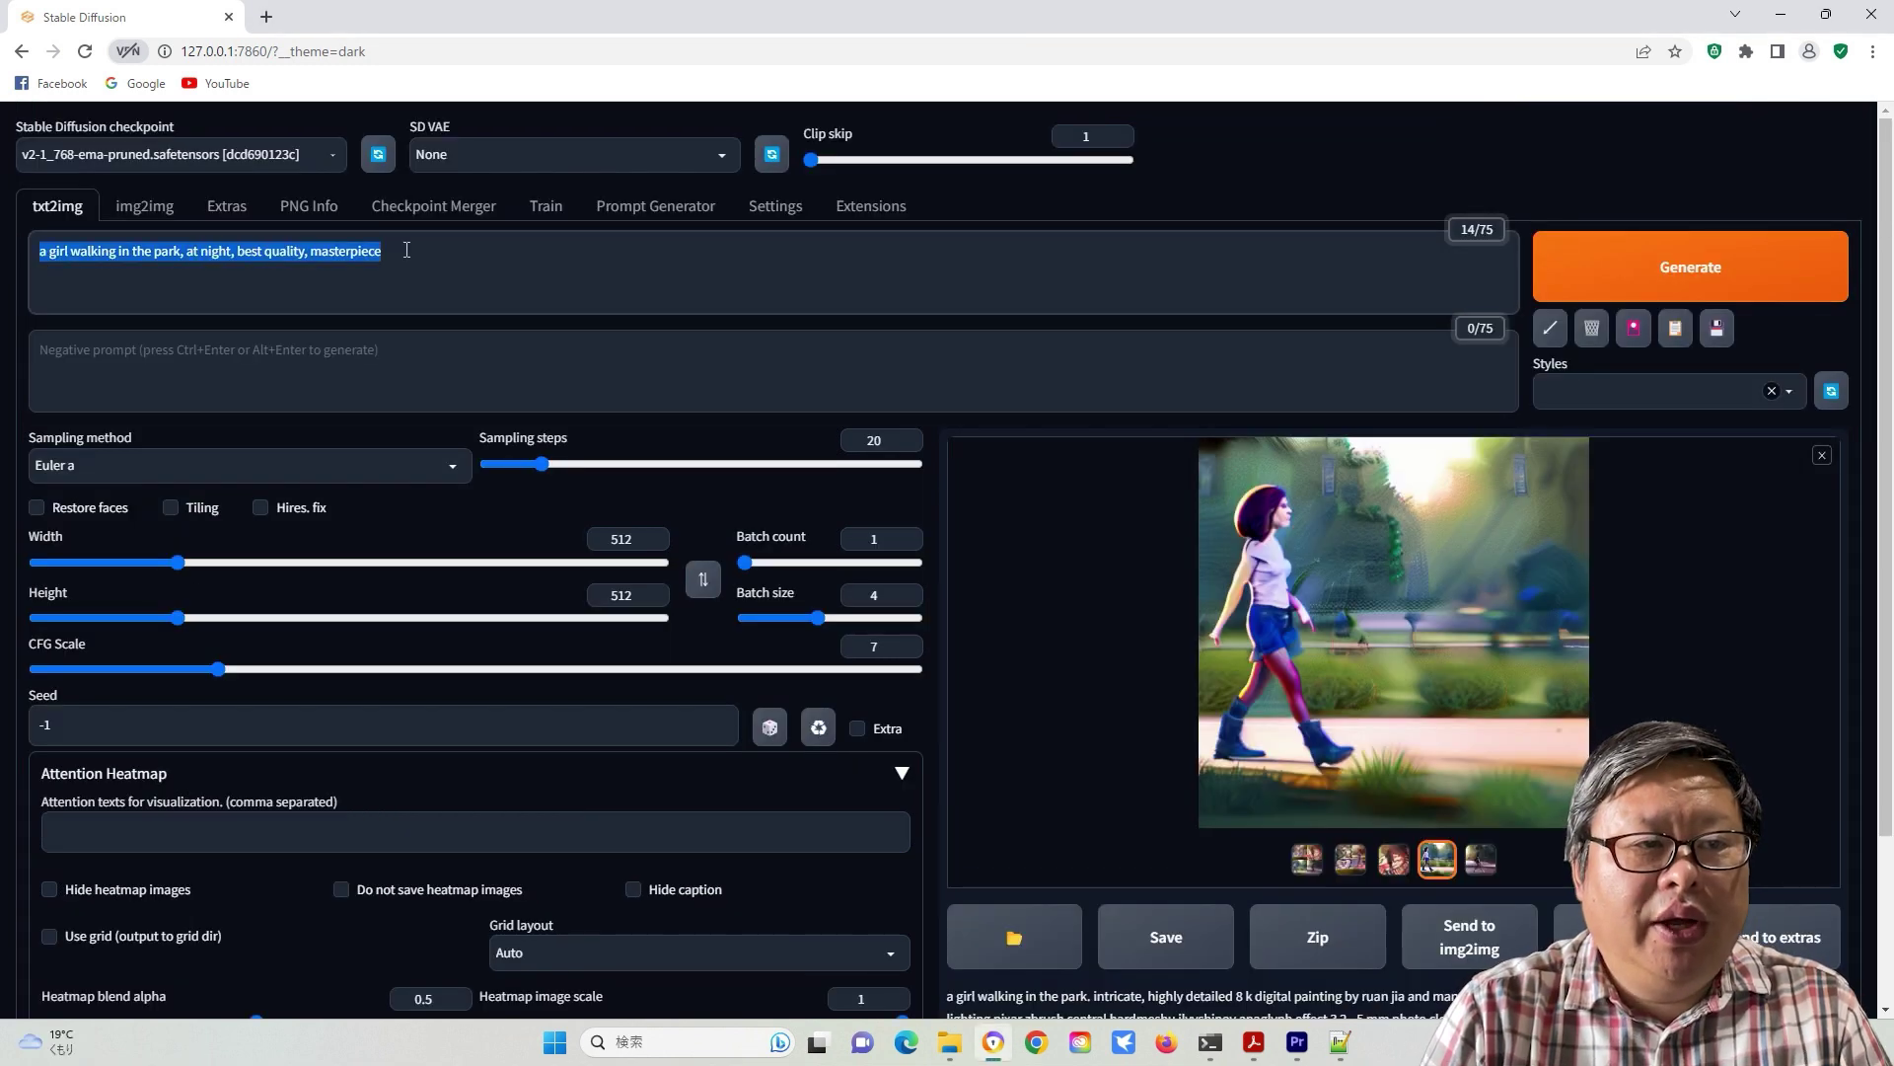
pyautogui.click(157, 841)
pyautogui.hotkey('ctrl', 'v')
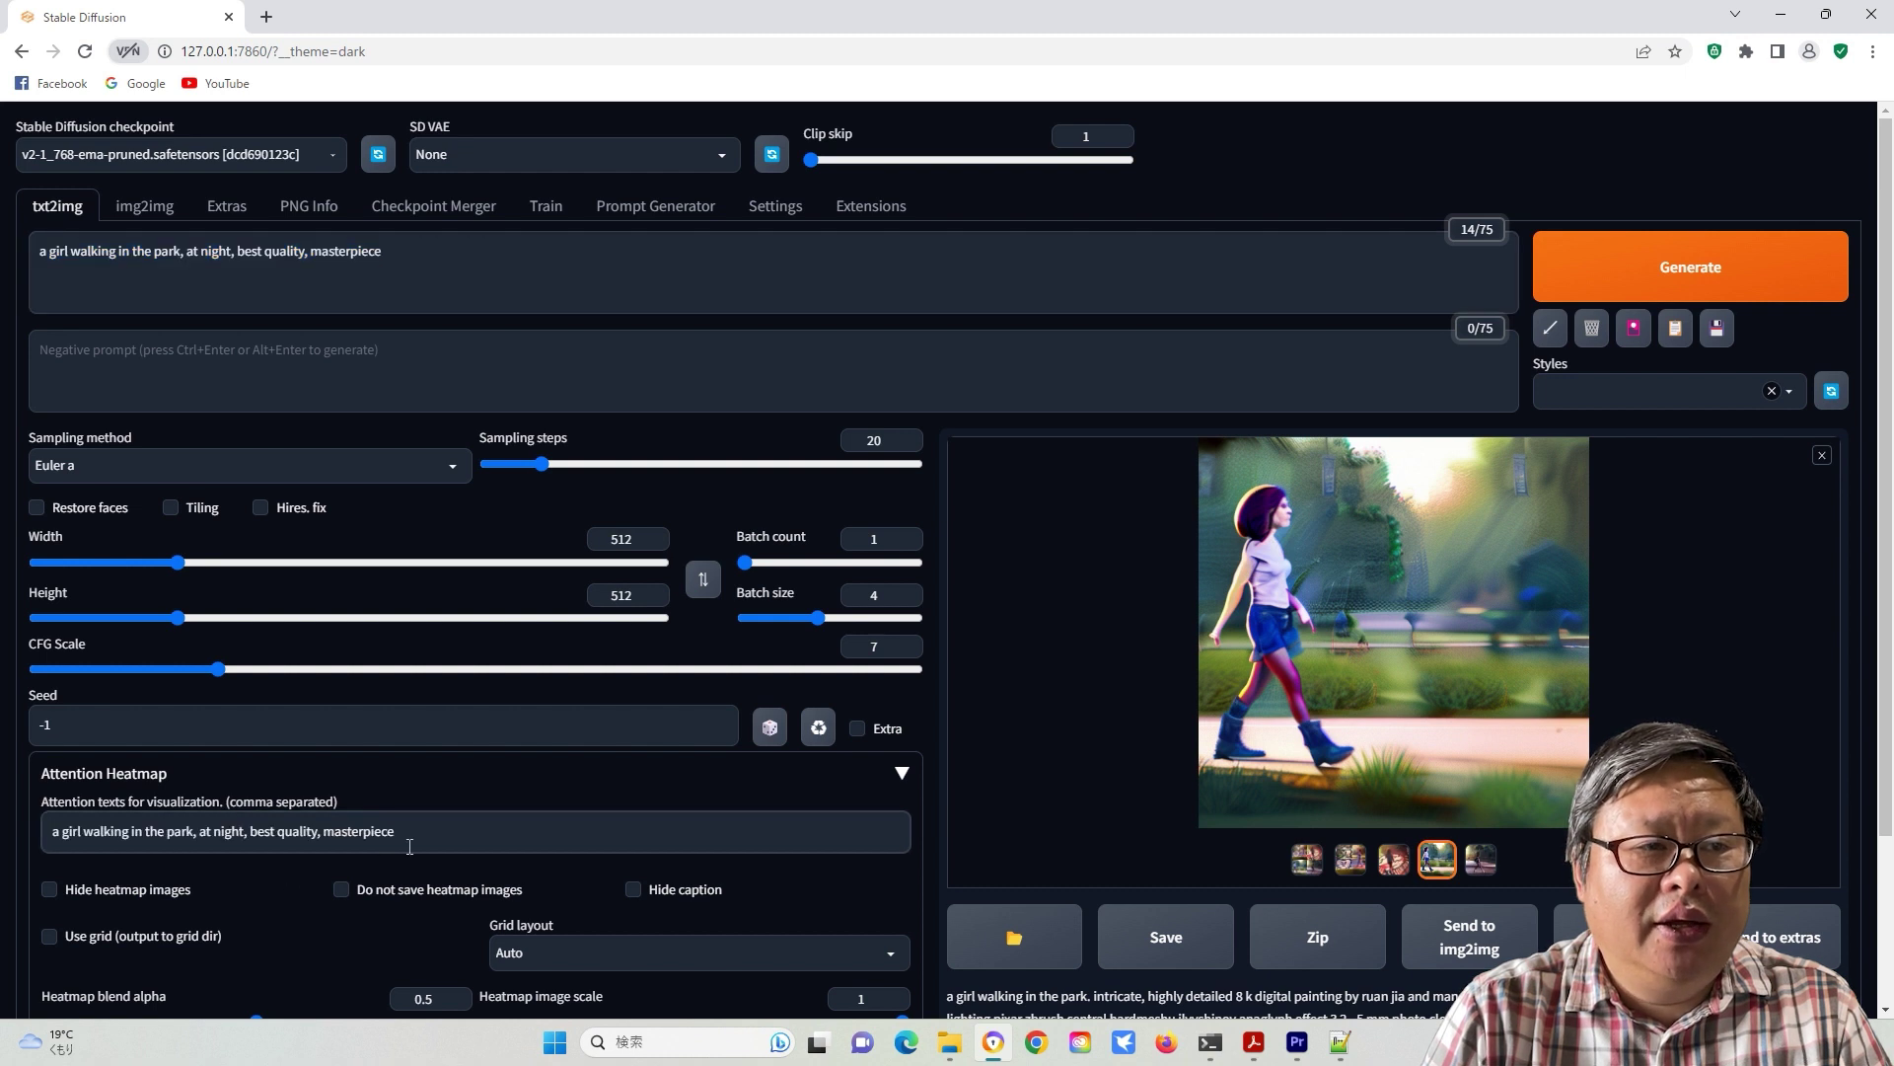
pyautogui.click(1663, 288)
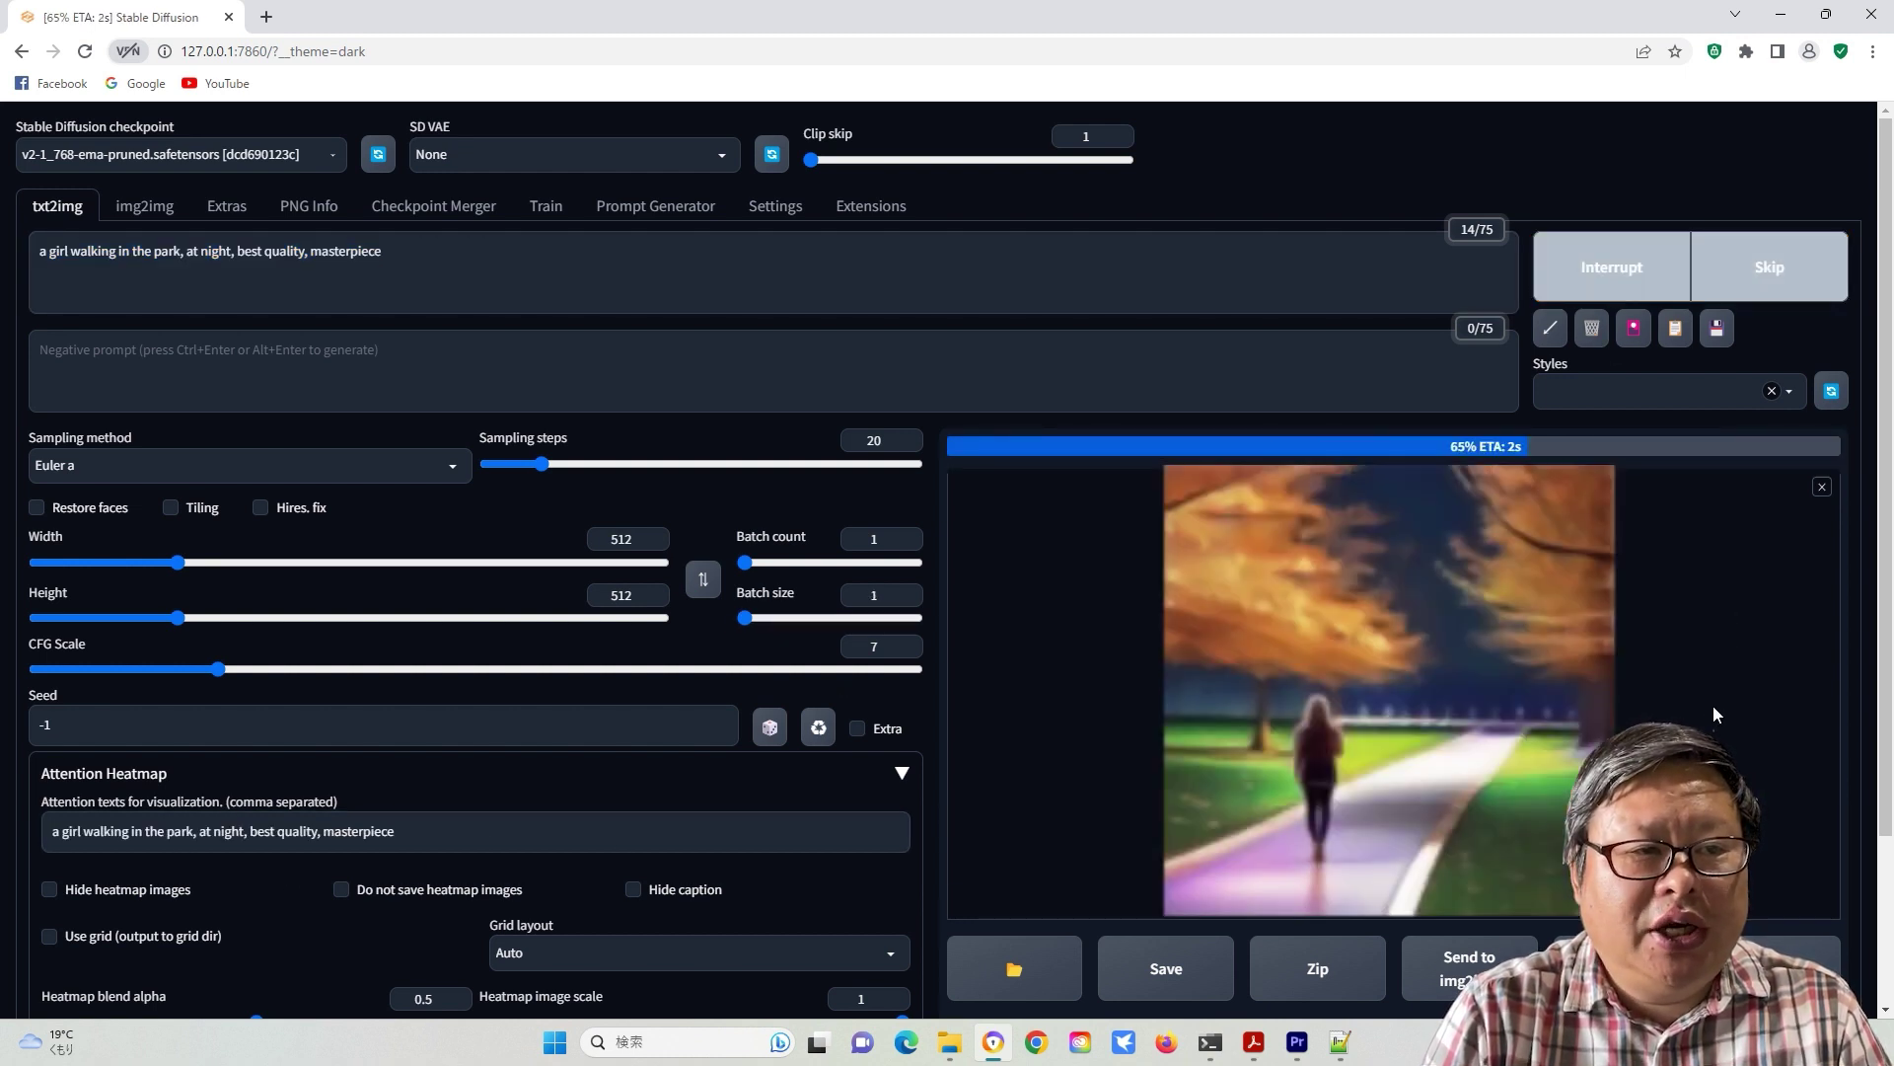
# Compare the attention heatmaps of the individual prompt phrases with the plain generated image
pyautogui.scroll(-2, 1737, 730)
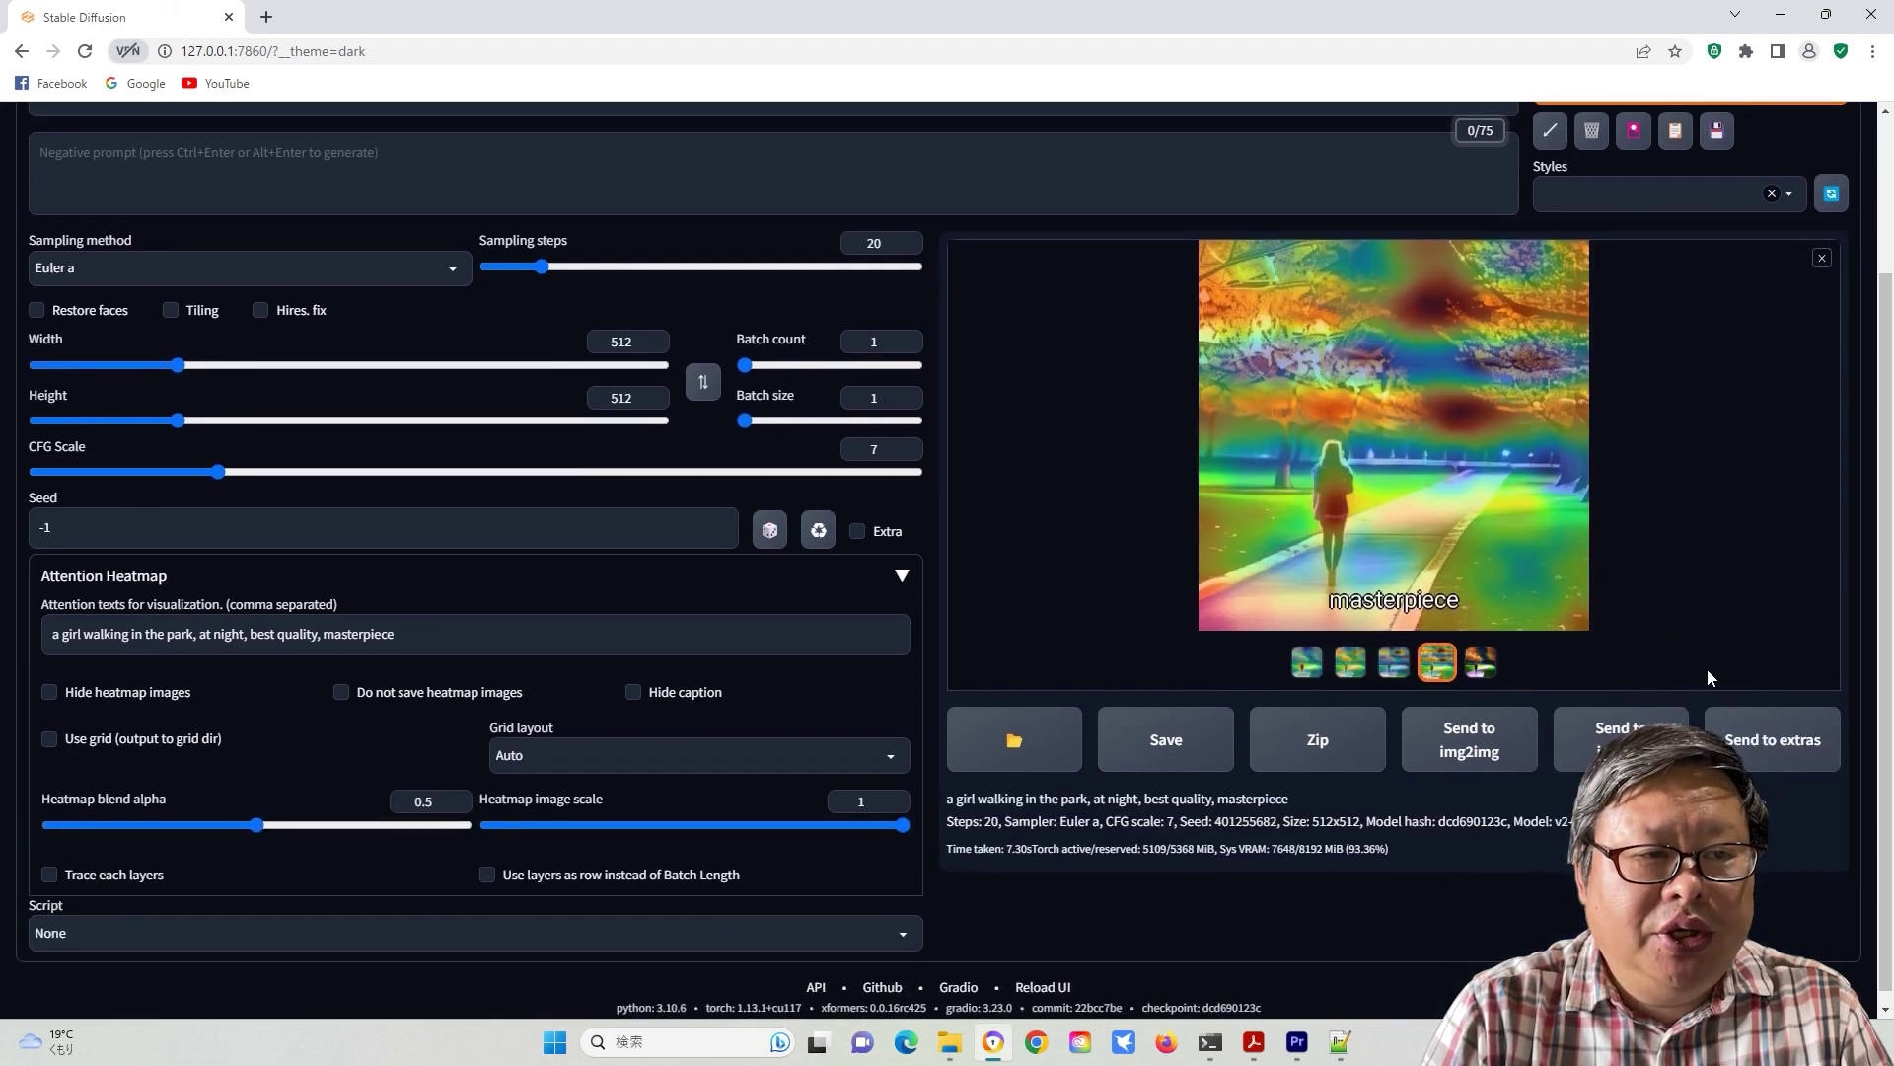
pyautogui.click(1480, 661)
pyautogui.click(1362, 663)
pyautogui.click(1436, 661)
pyautogui.click(1480, 661)
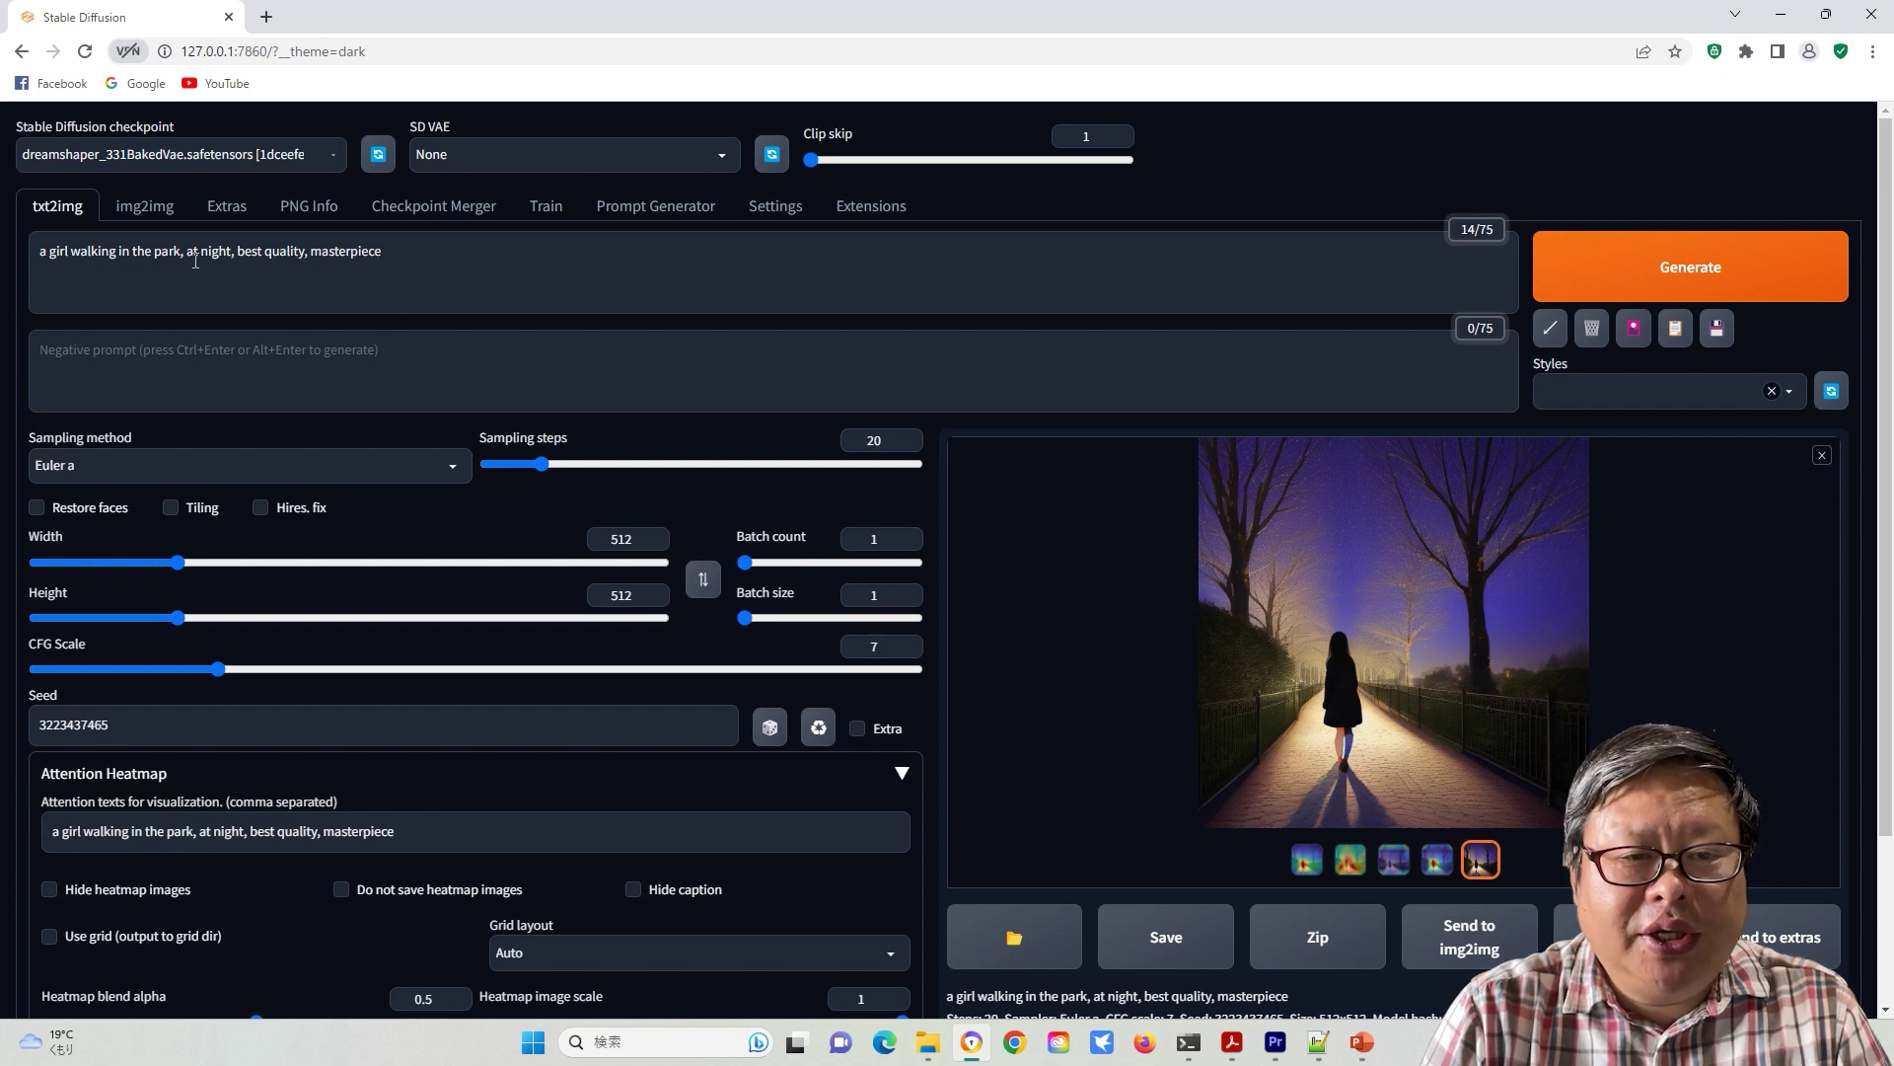
# Weight the prompt phrase as "(at night:0.1)" and generate the image
pyautogui.write('(')
pyautogui.write(':0.1)')
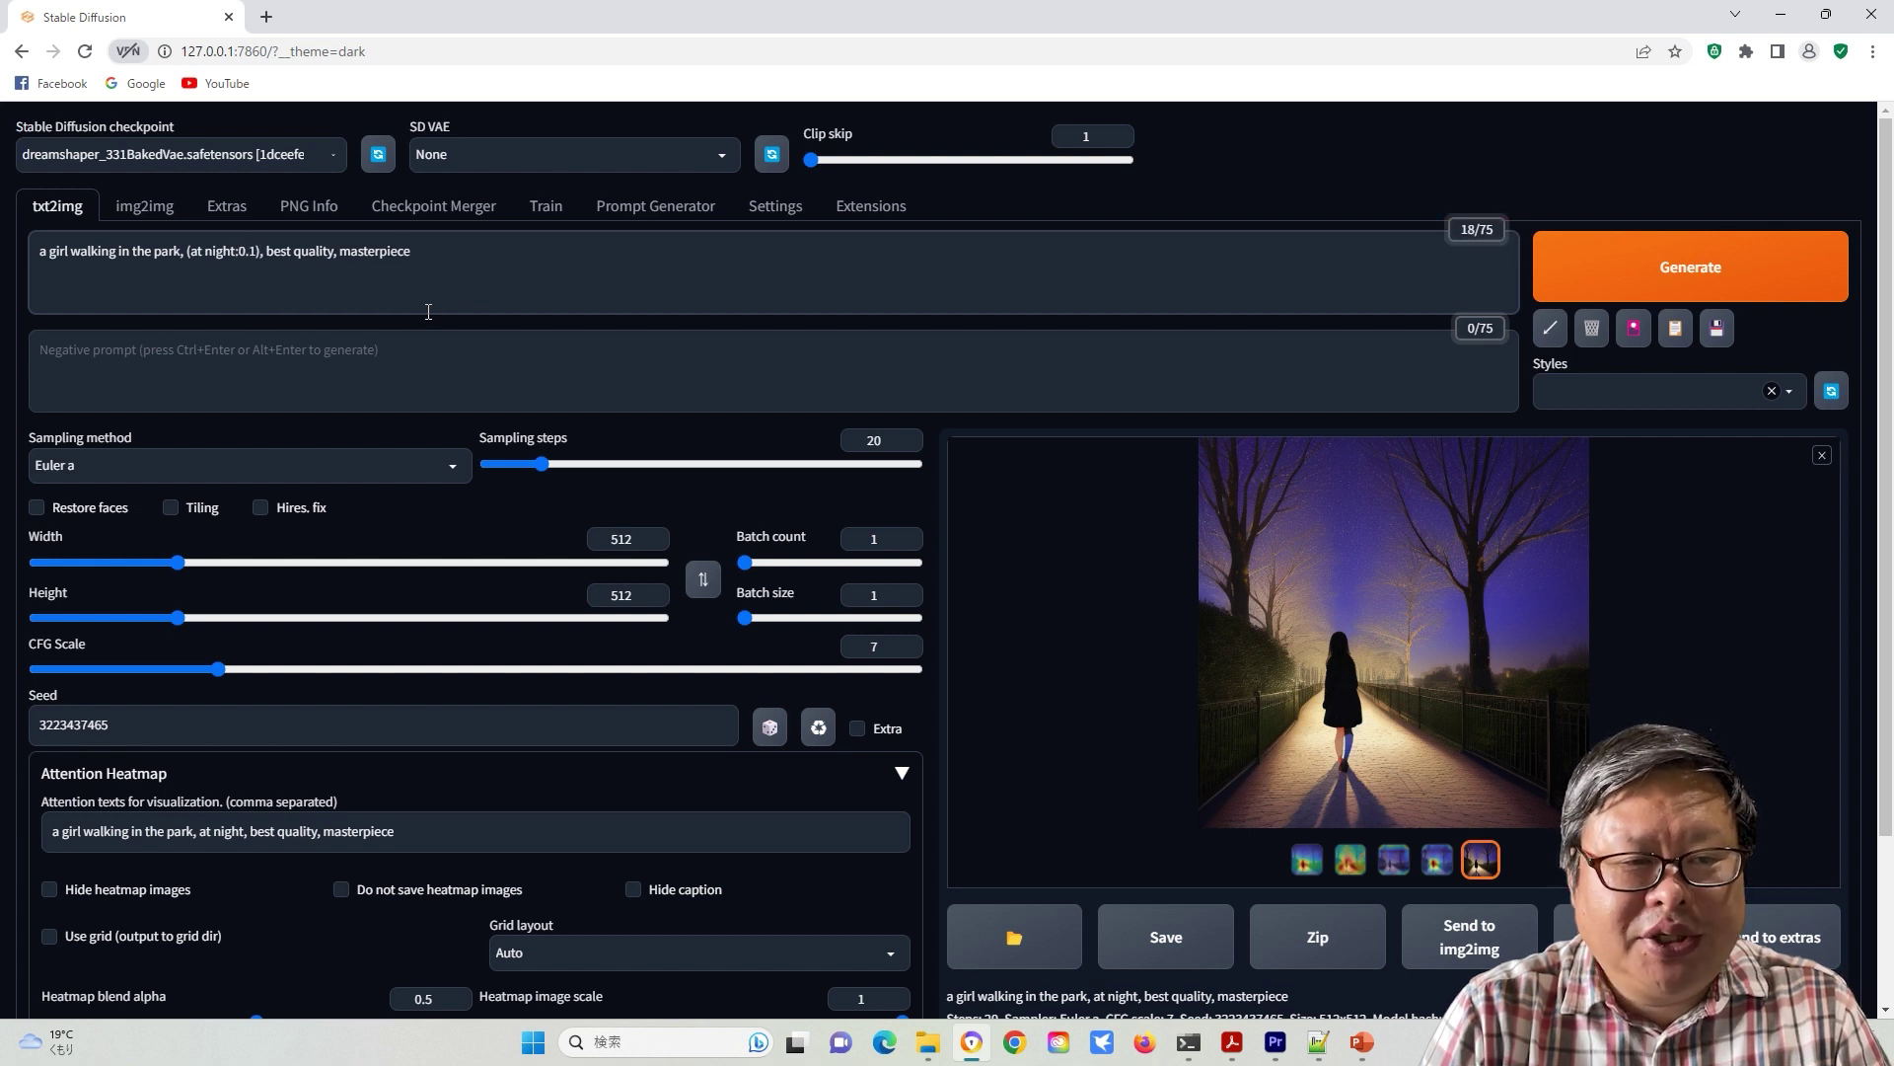
pyautogui.click(1721, 268)
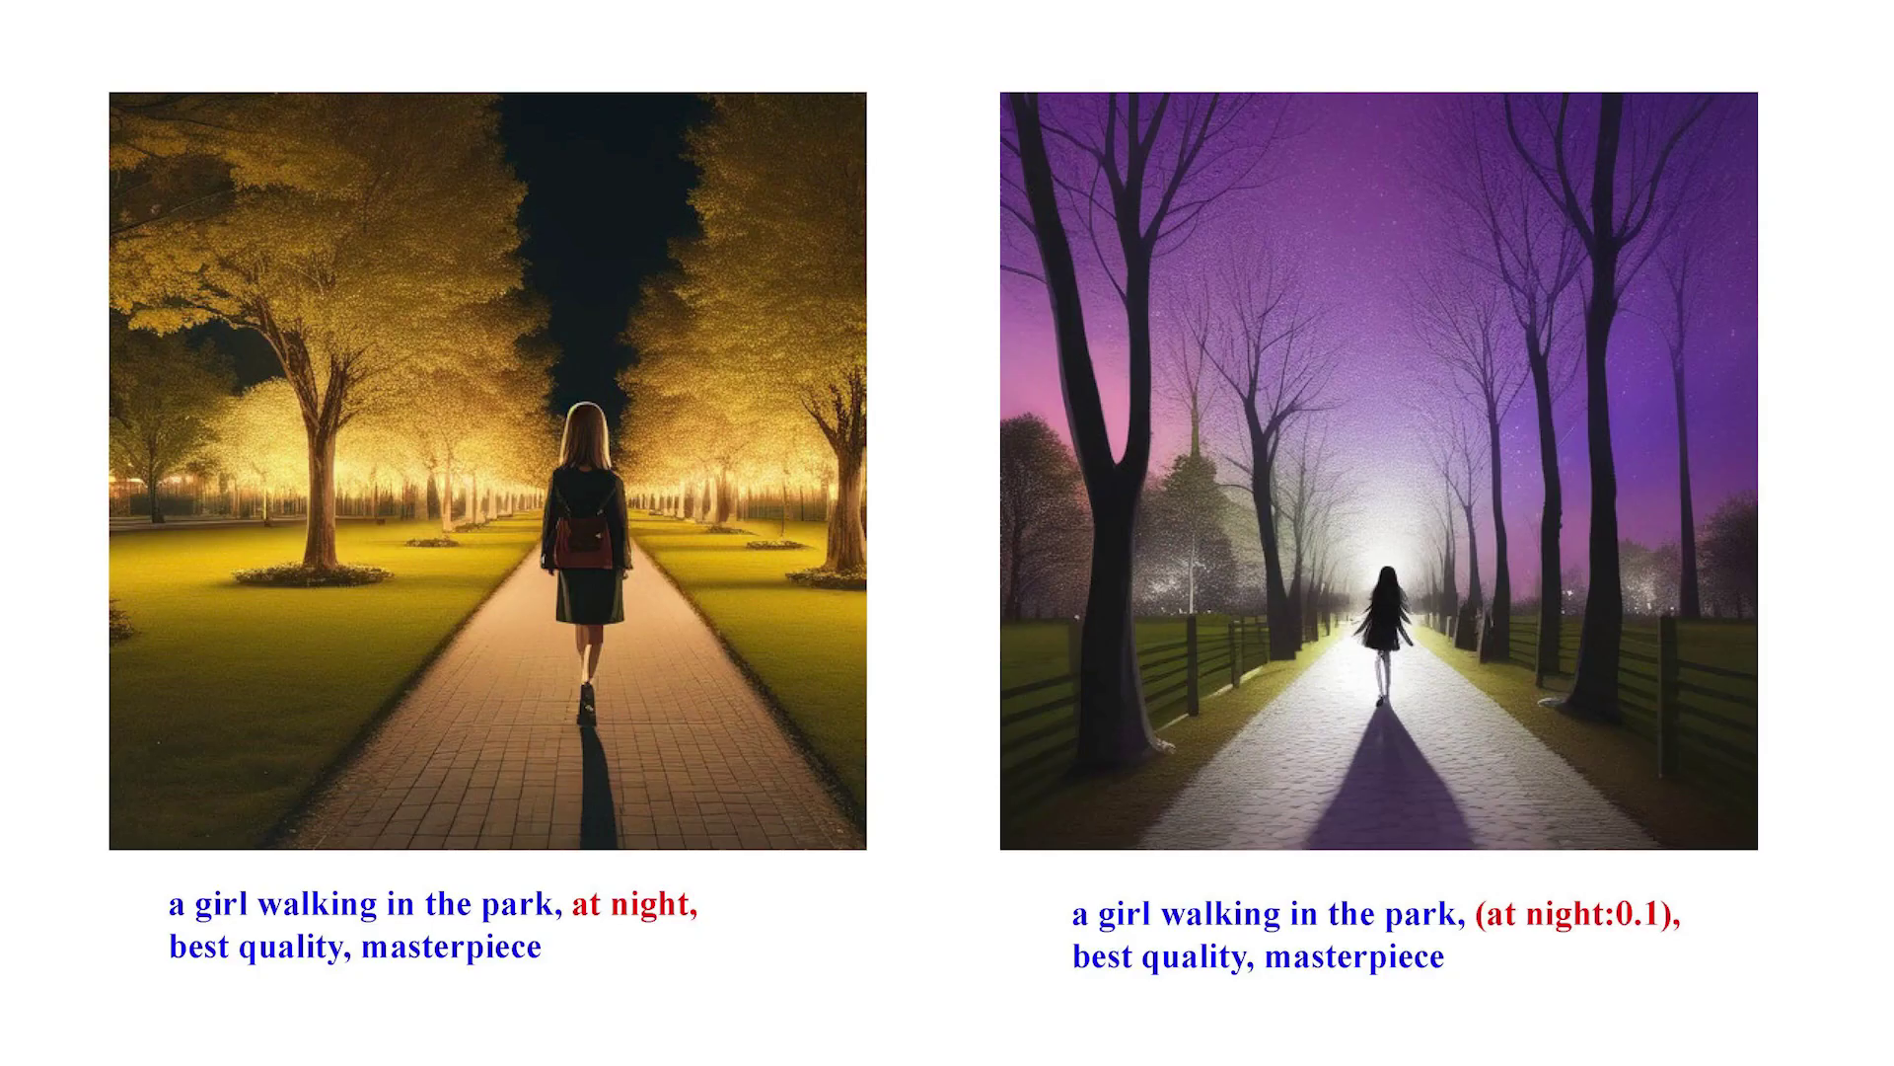
# Turn on Hires. fix and generate the weighted park prompt again
pyautogui.click(262, 507)
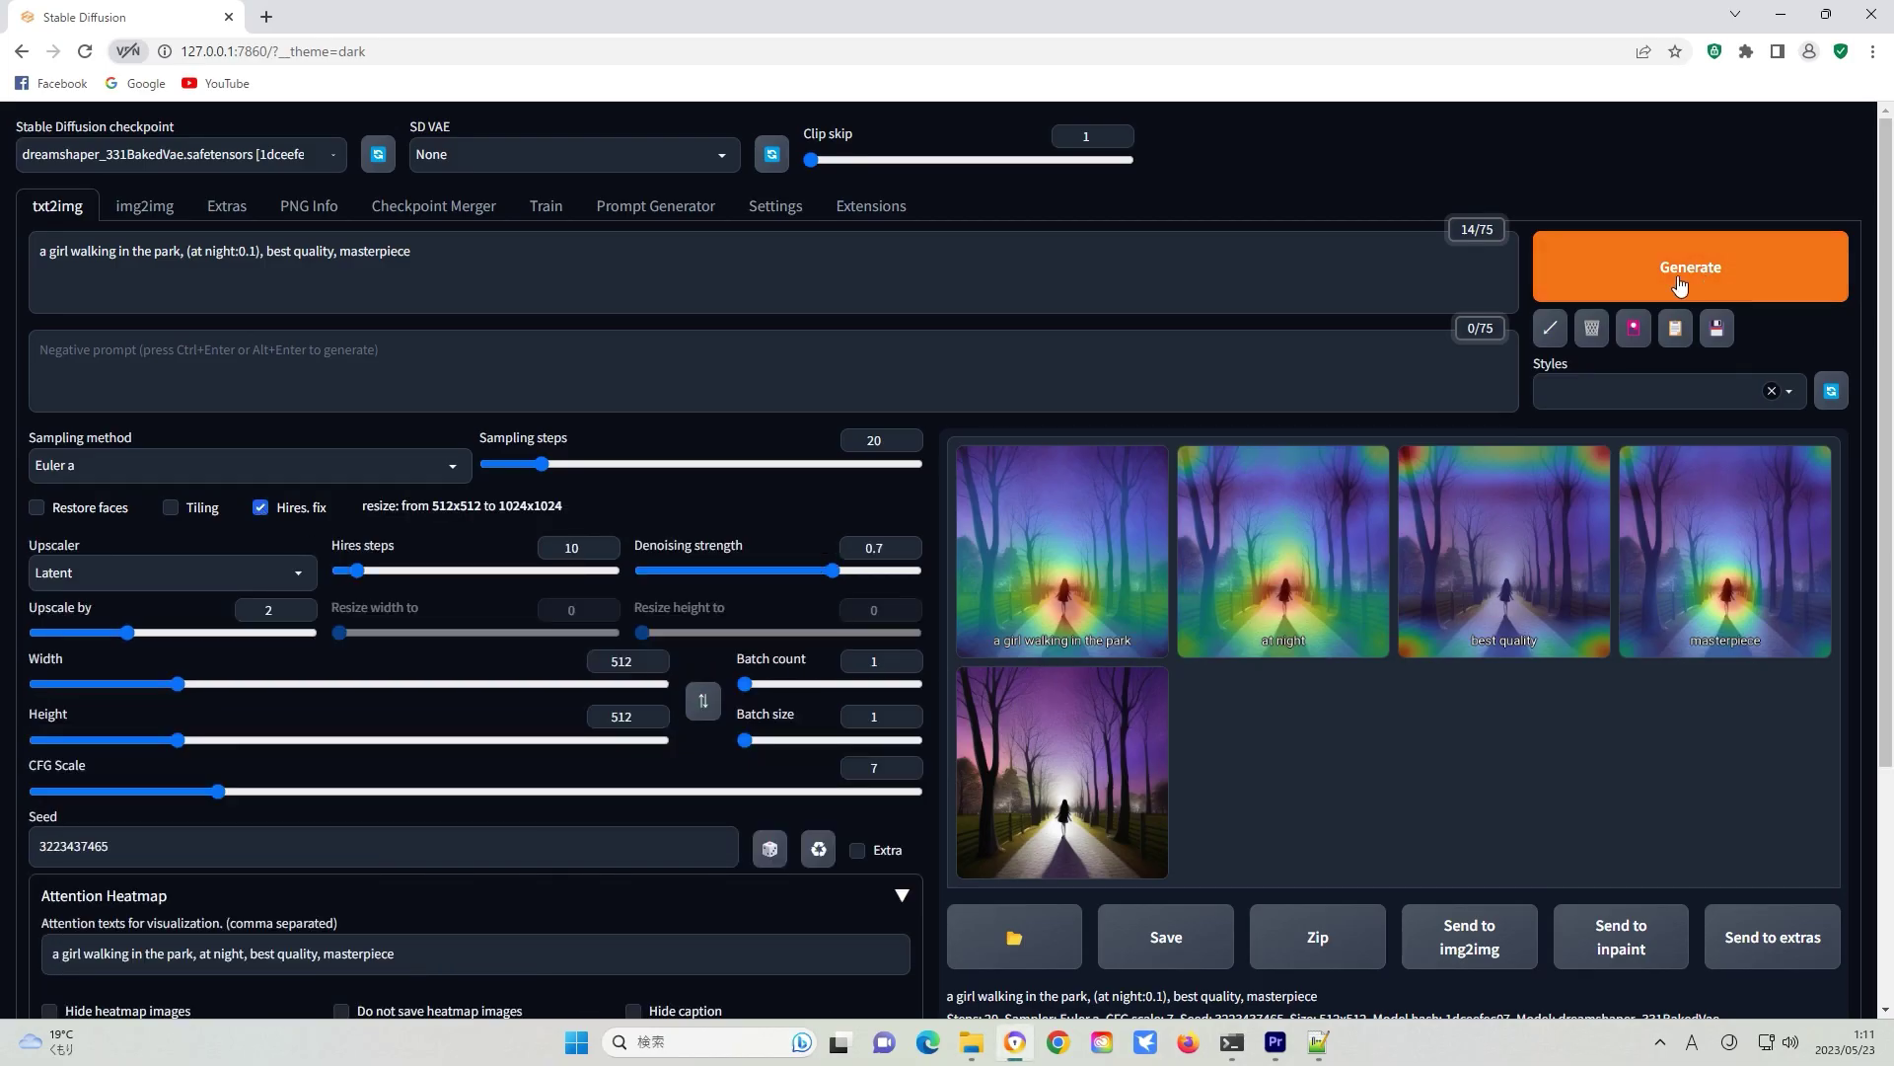
pyautogui.click(1690, 267)
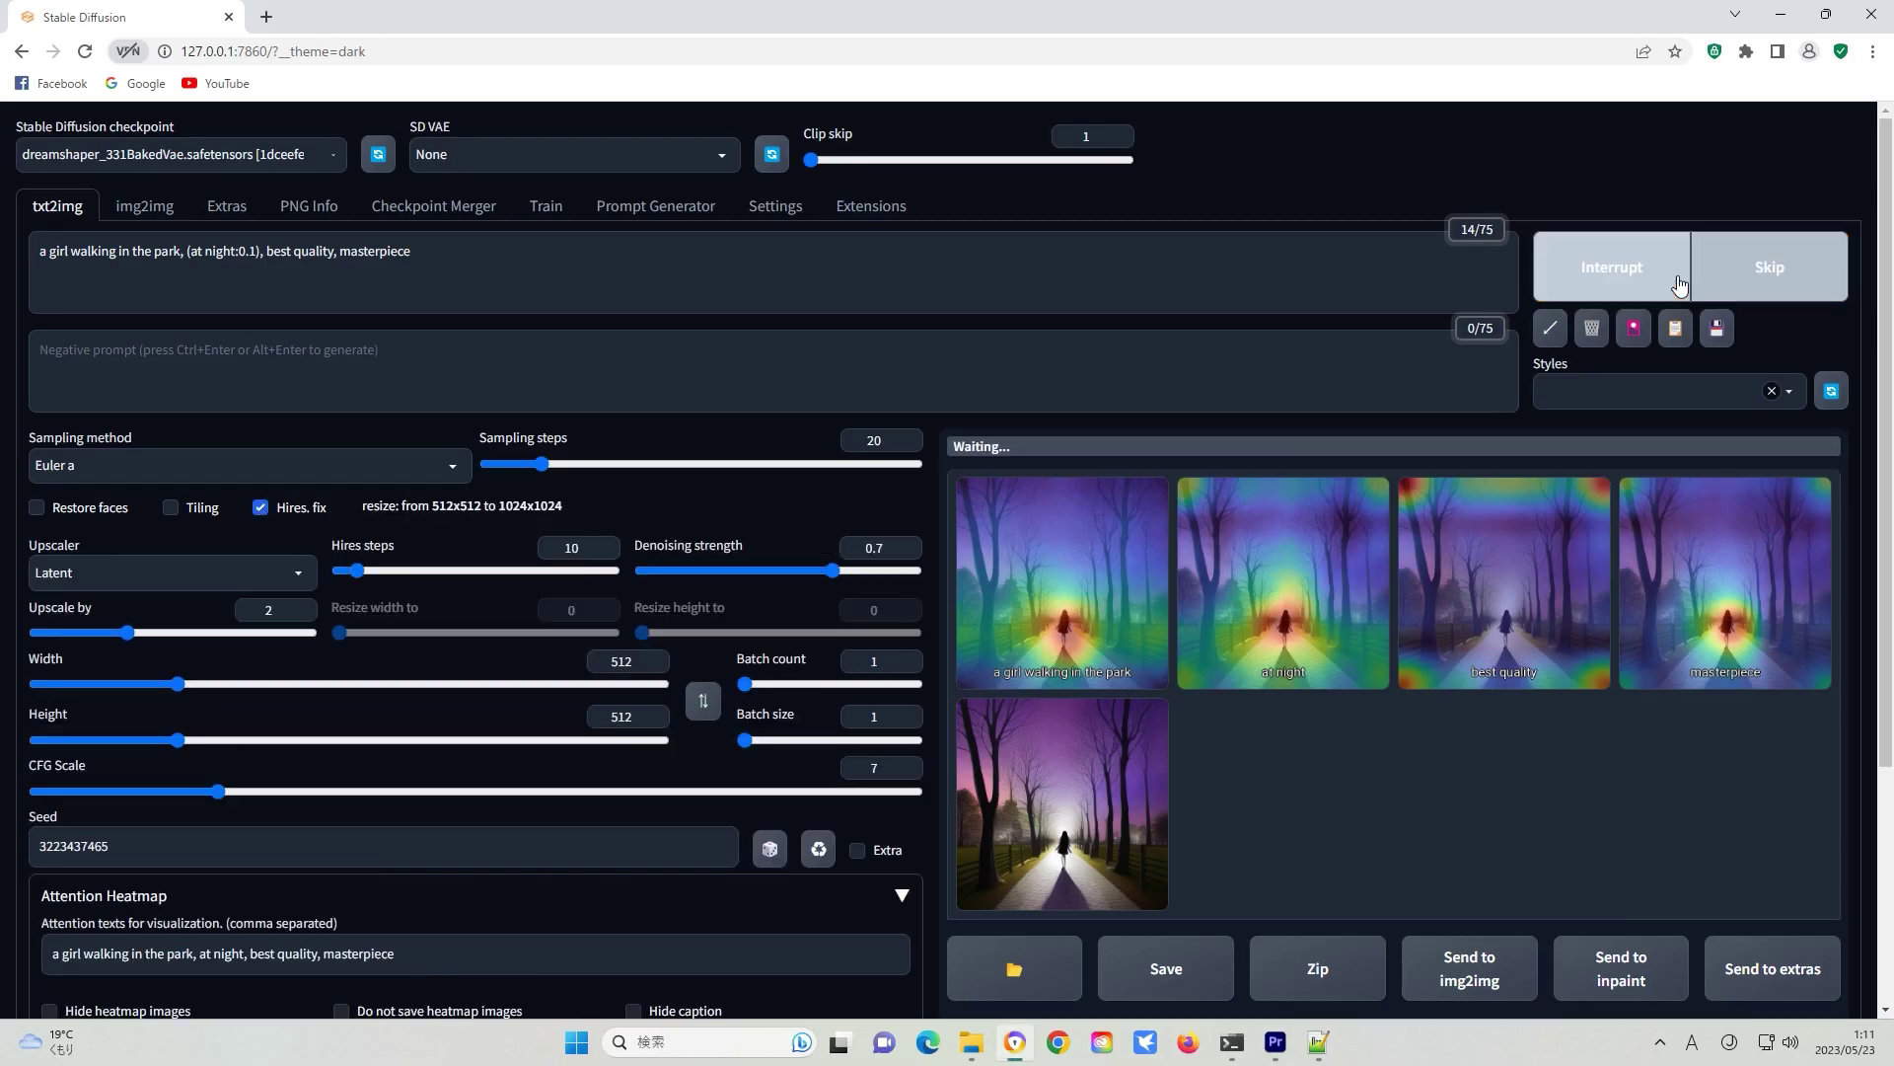
pyautogui.scroll(-1, 817, 907)
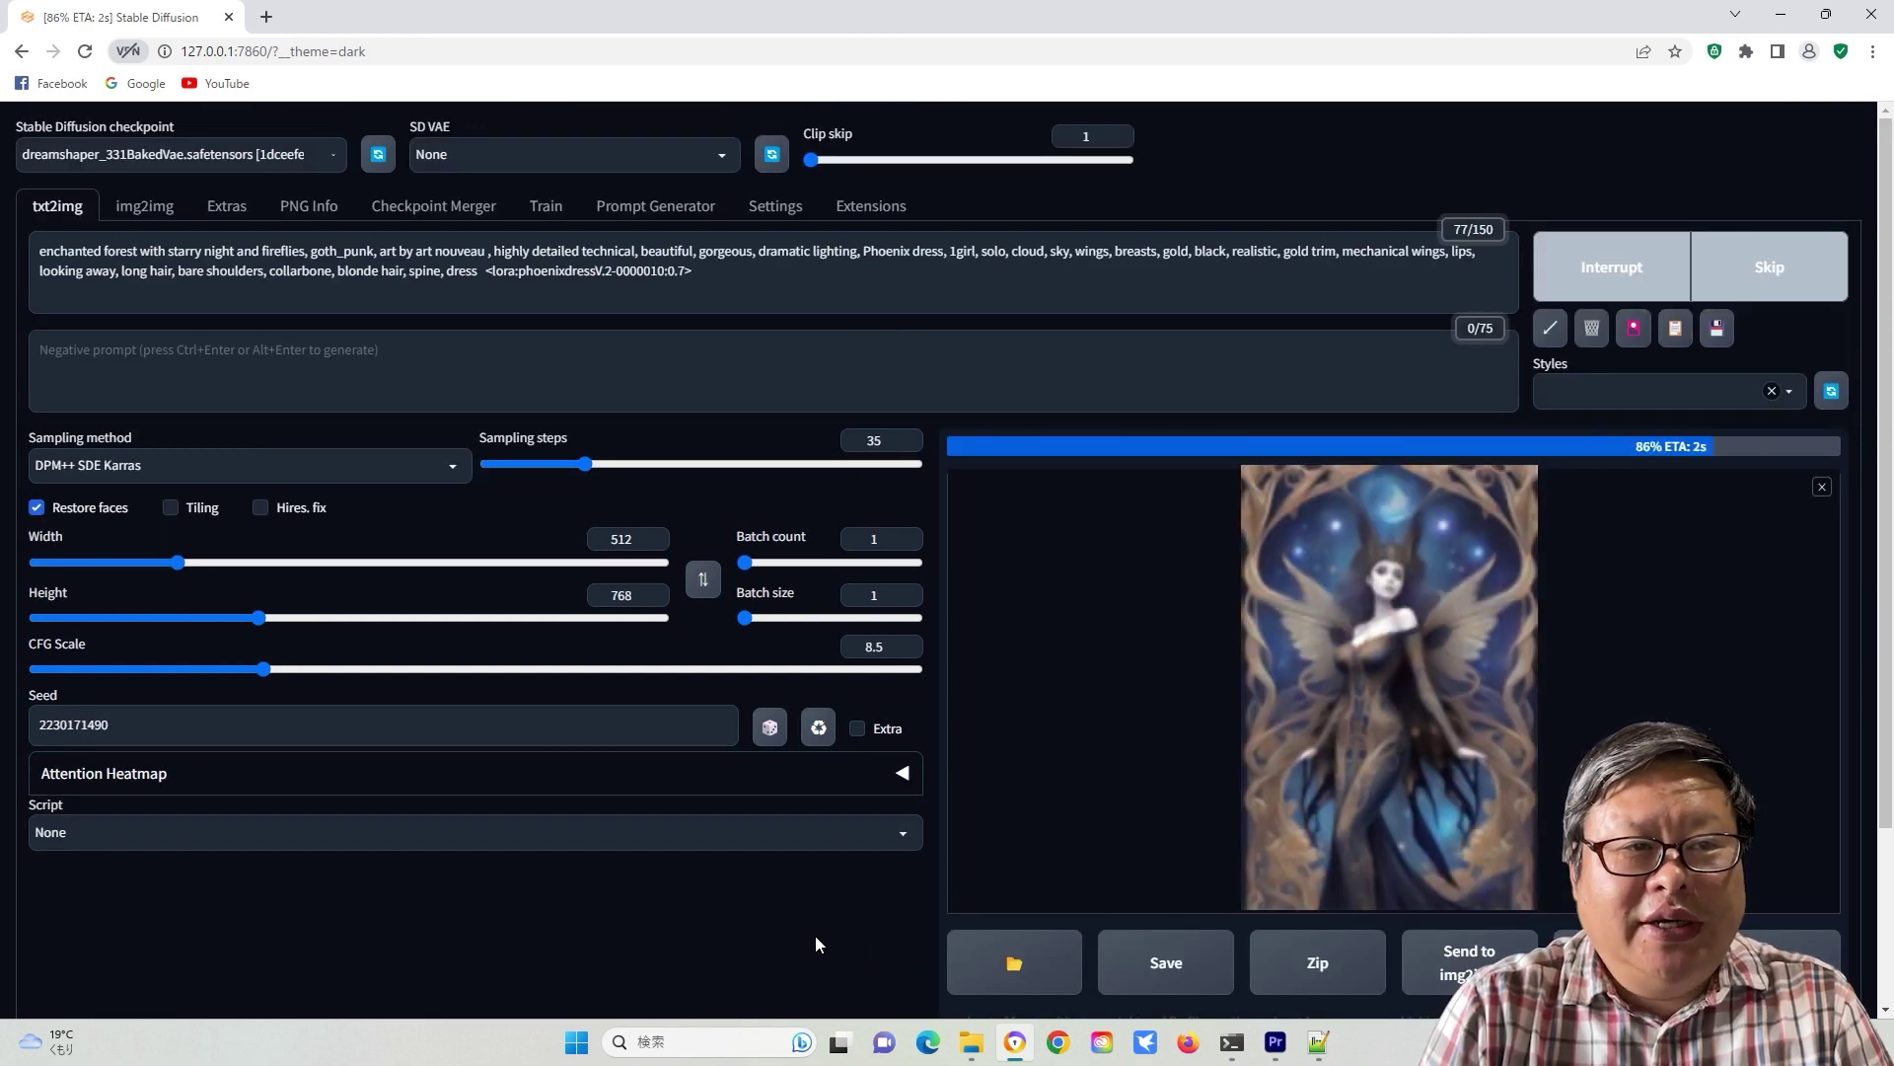
# Apply the saved normal style to fill the negative prompt, regenerate the enchanted forest image and view it enlarged
pyautogui.click(1790, 392)
pyautogui.click(1572, 421)
pyautogui.click(1676, 327)
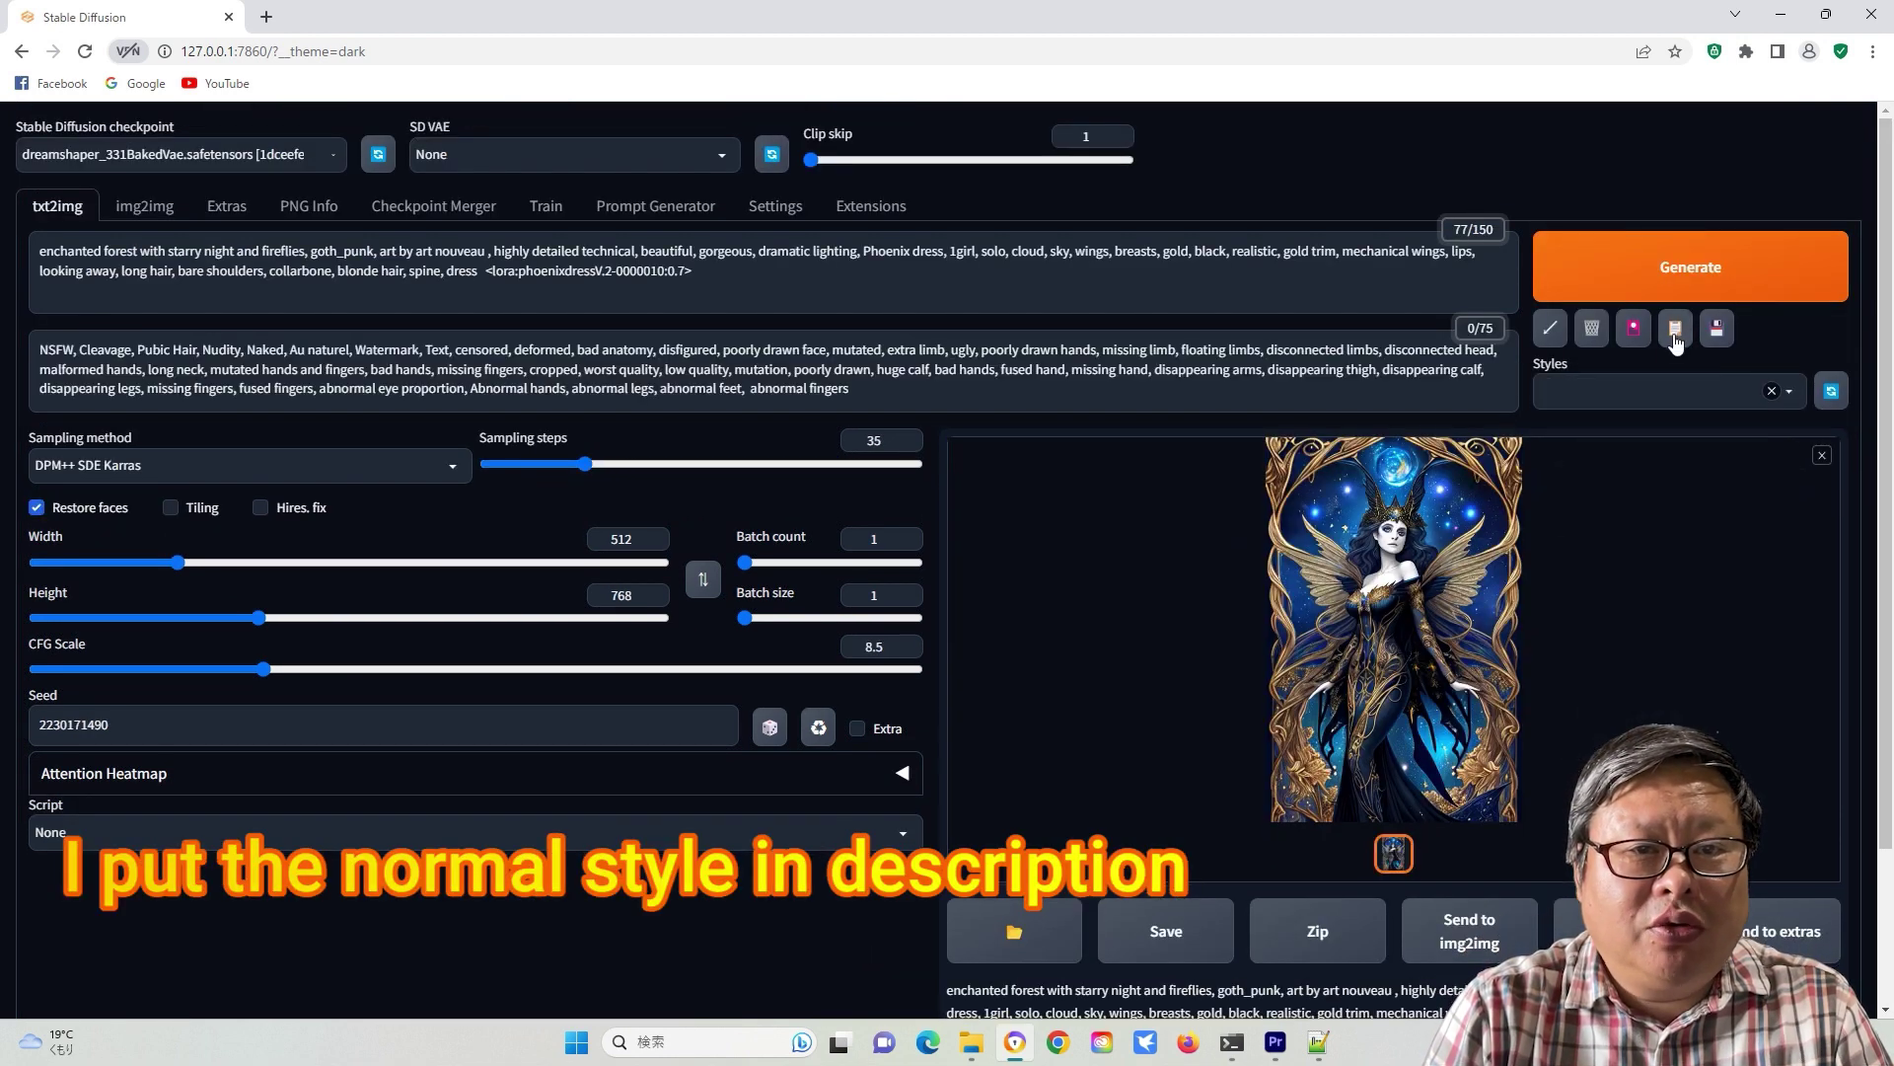
pyautogui.click(1690, 266)
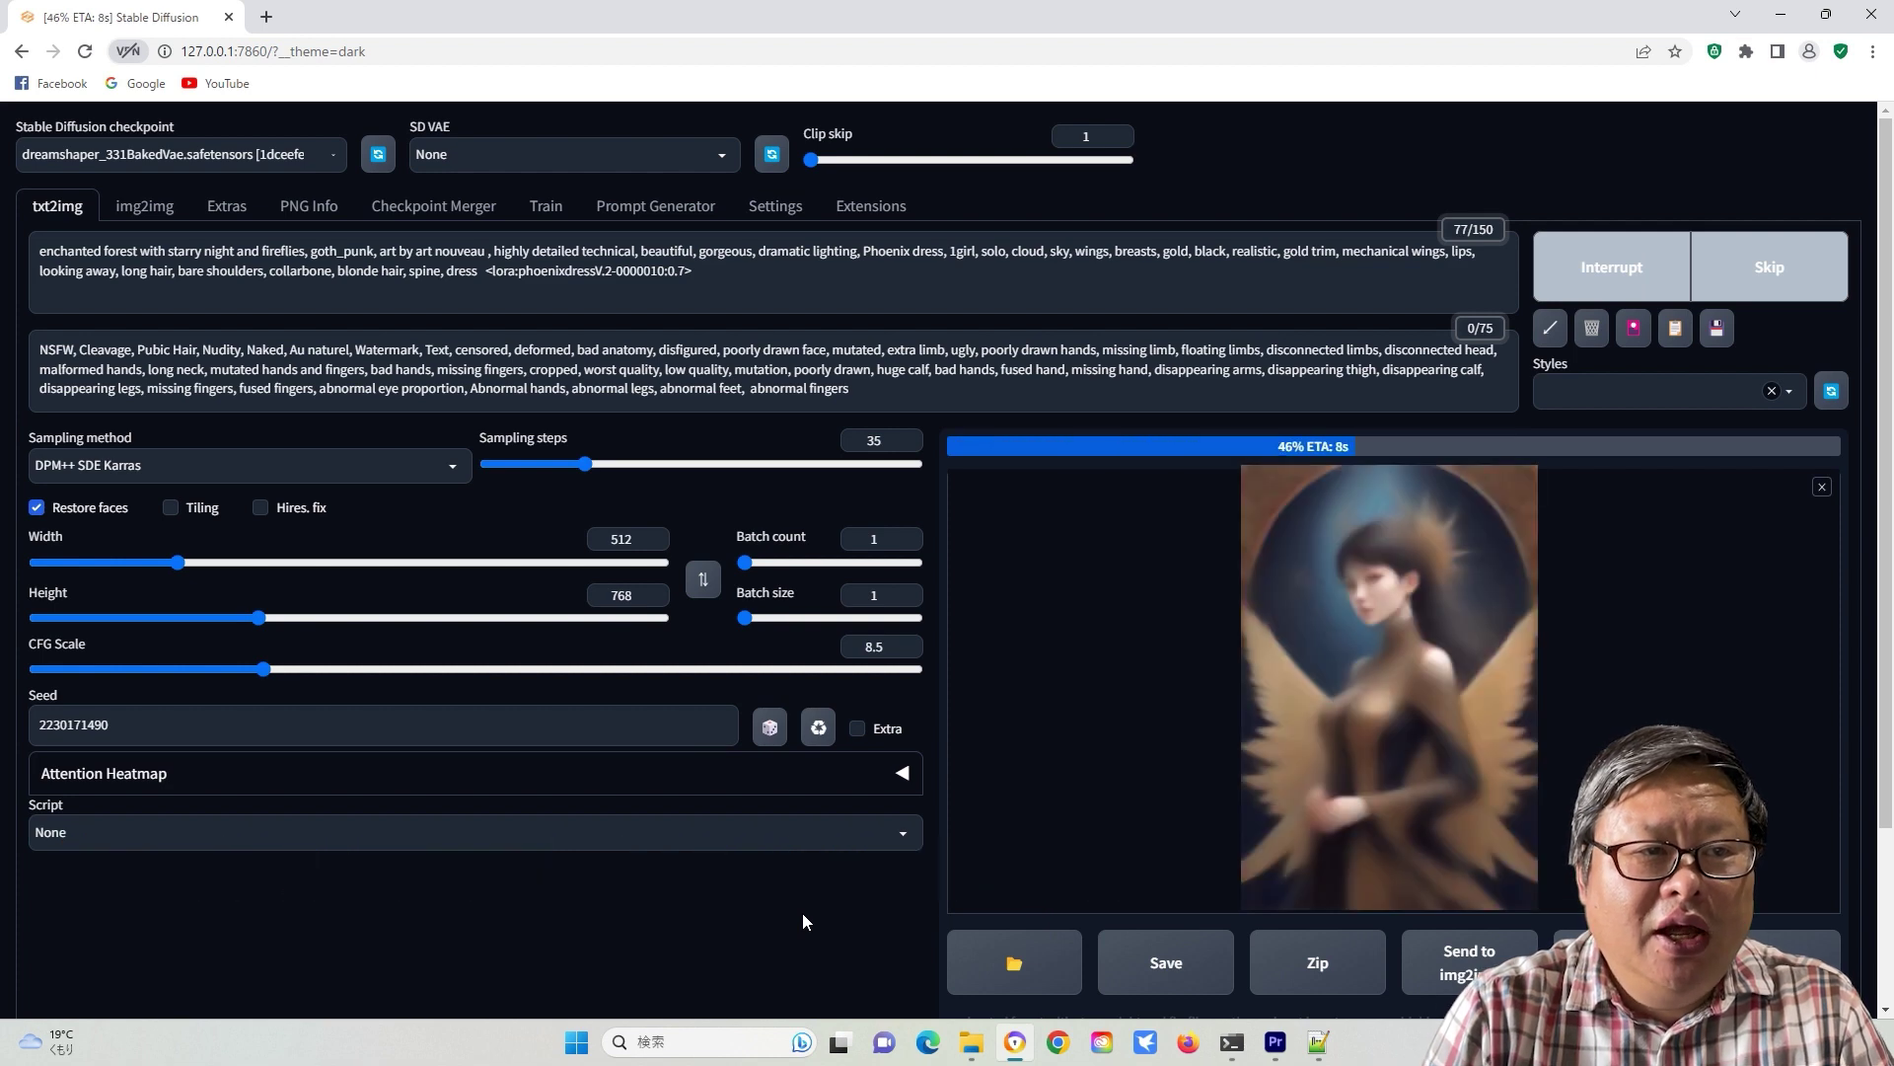
pyautogui.click(1401, 766)
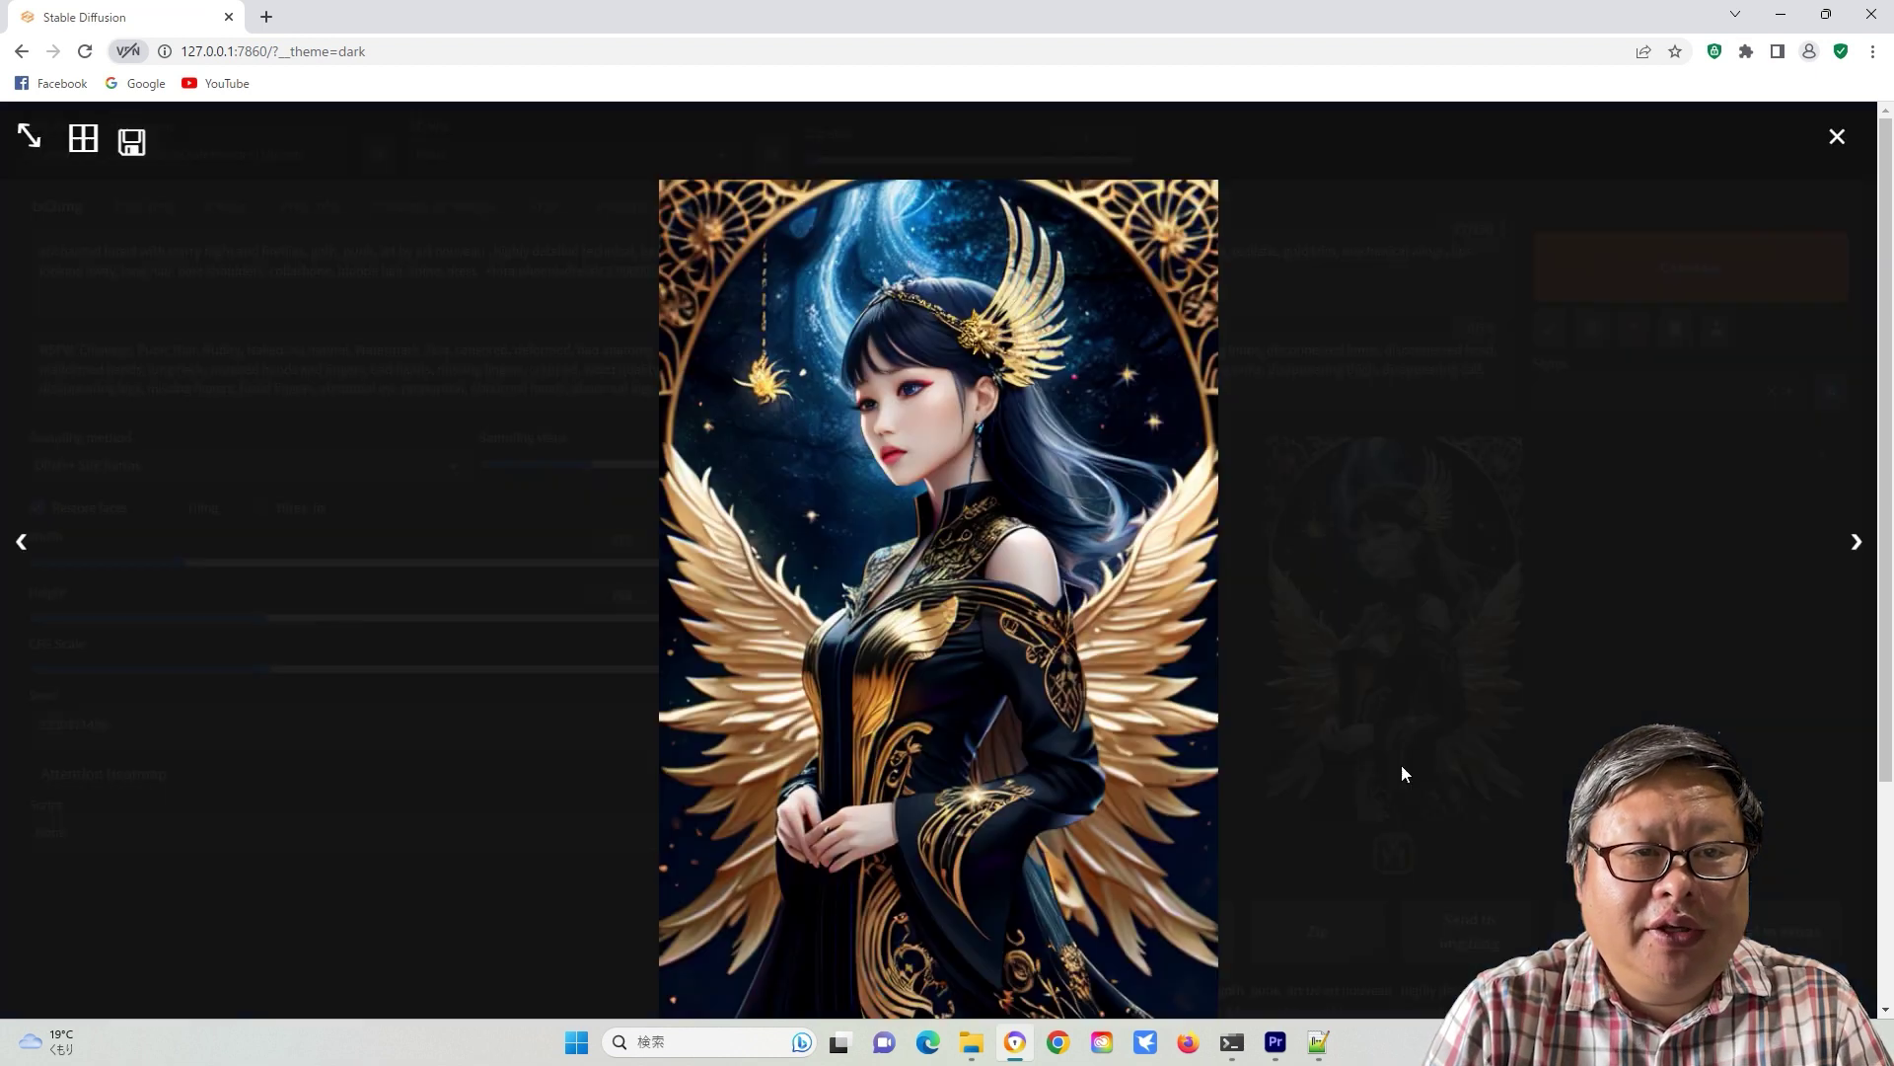